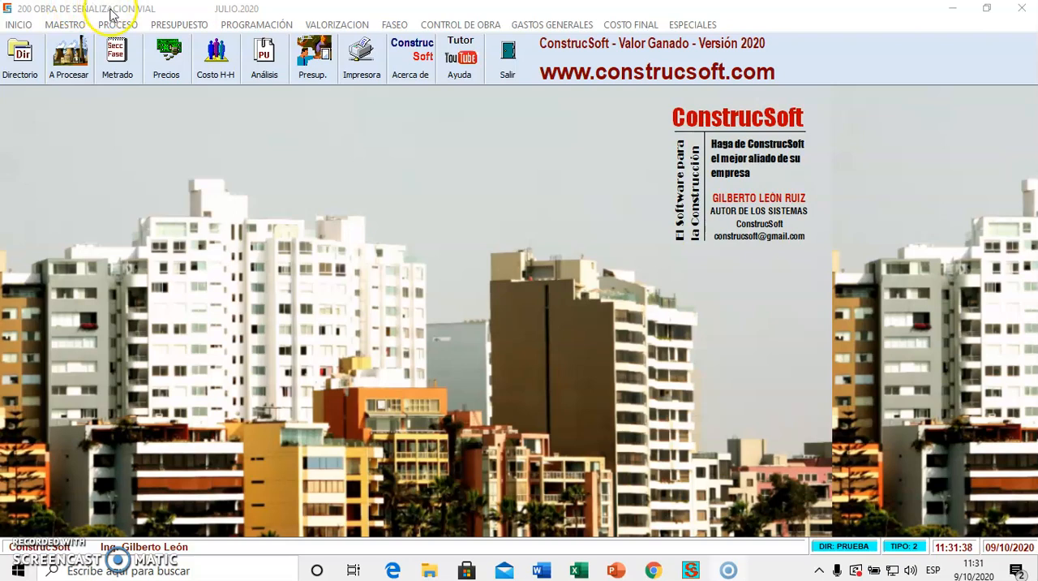
# Review the work's final budget across the SEÑALIZACION and CERCO PERIMETRAL sections down to the total direct cost.
pyautogui.click(118, 54)
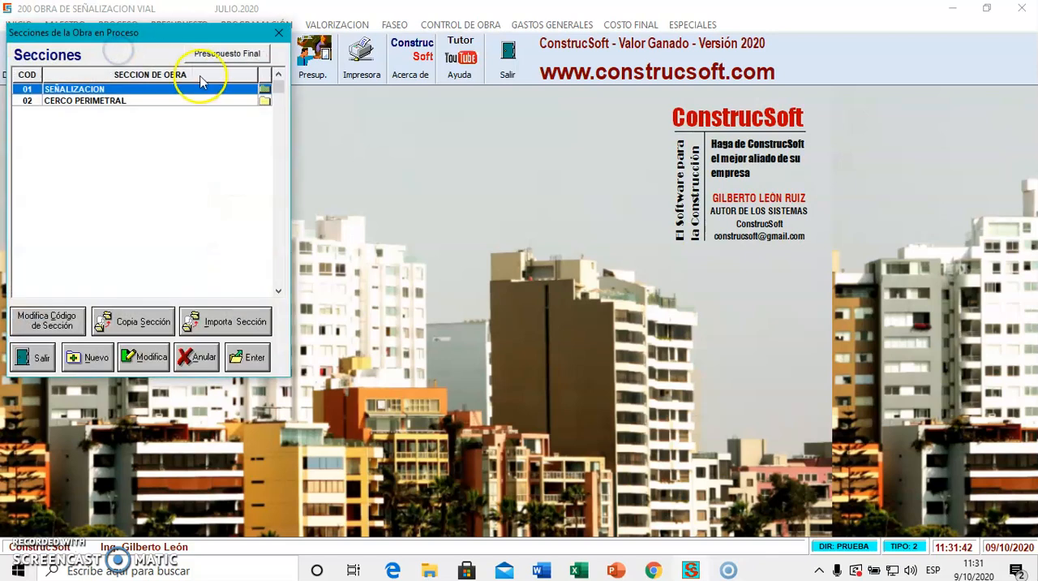
pyautogui.click(221, 55)
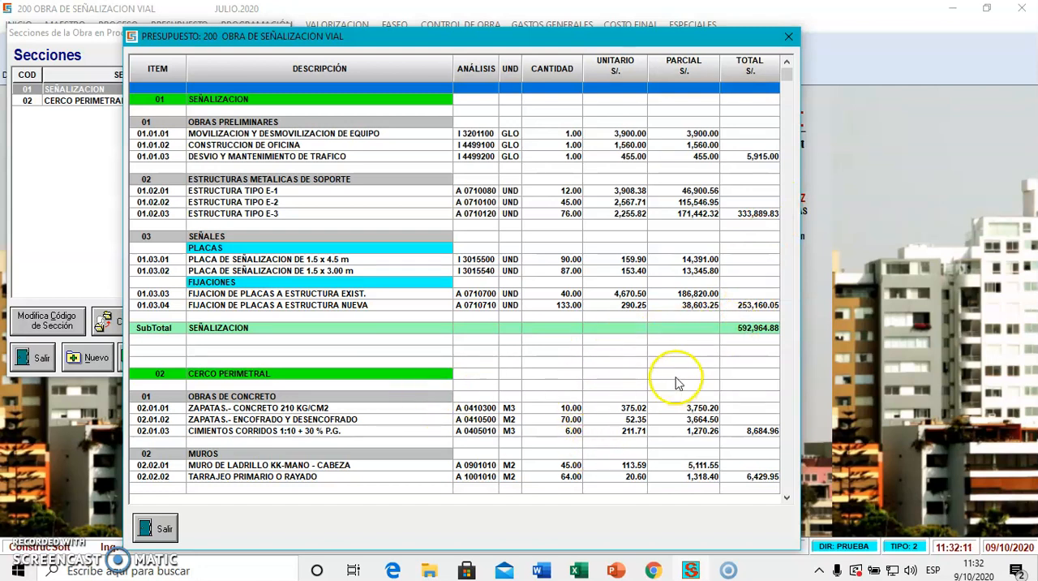
pyautogui.scroll(-2, 747, 469)
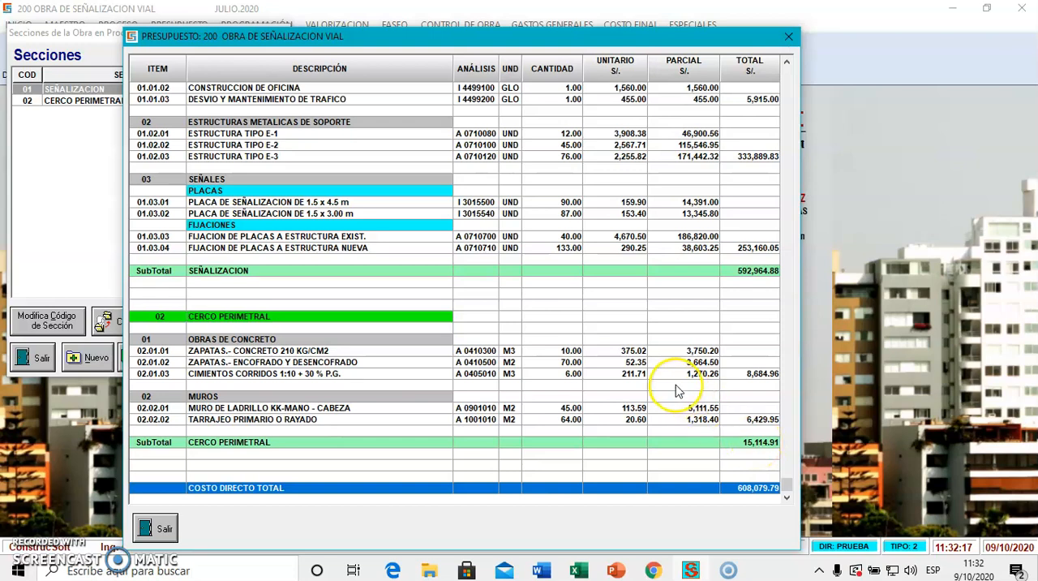
pyautogui.scroll(2, 677, 386)
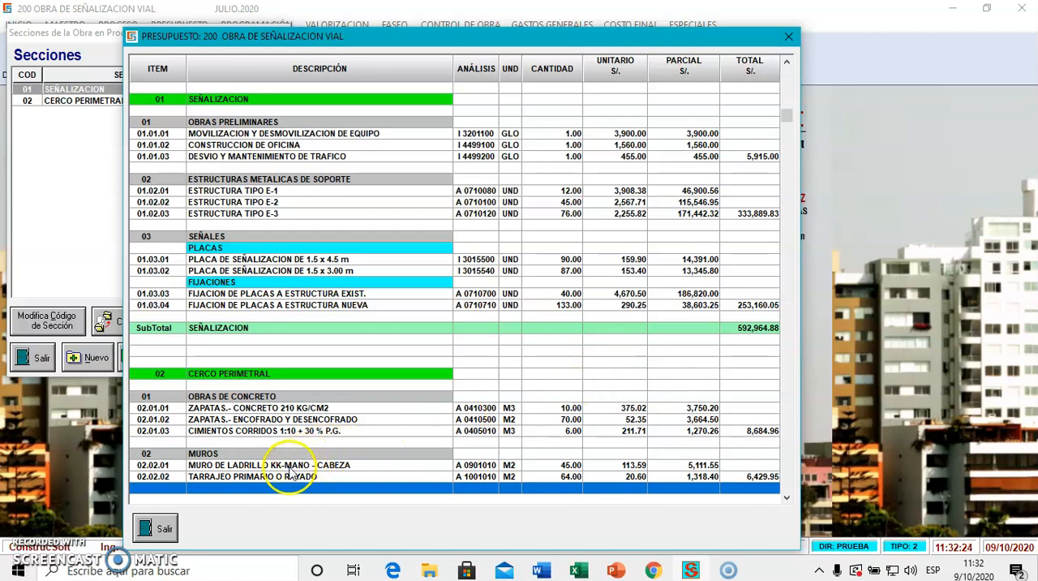
pyautogui.click(166, 528)
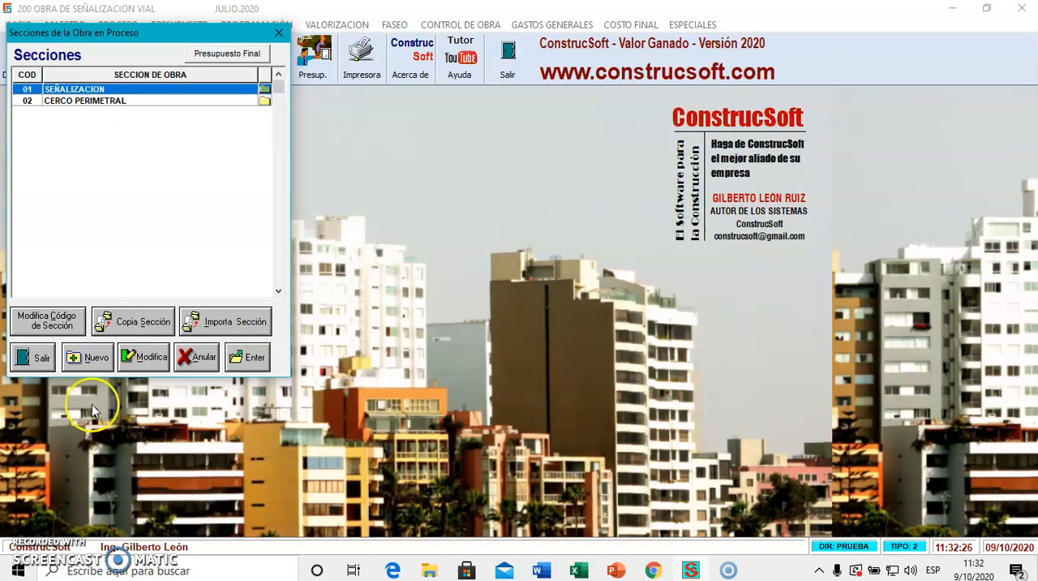
# Examine the unit price analysis of ESTRUCTURA TIPO E-1 in section SEÑALIZACION, phase ESTRUCTURAS METALICAS DE SOPORTE.
pyautogui.doubleClick(122, 89)
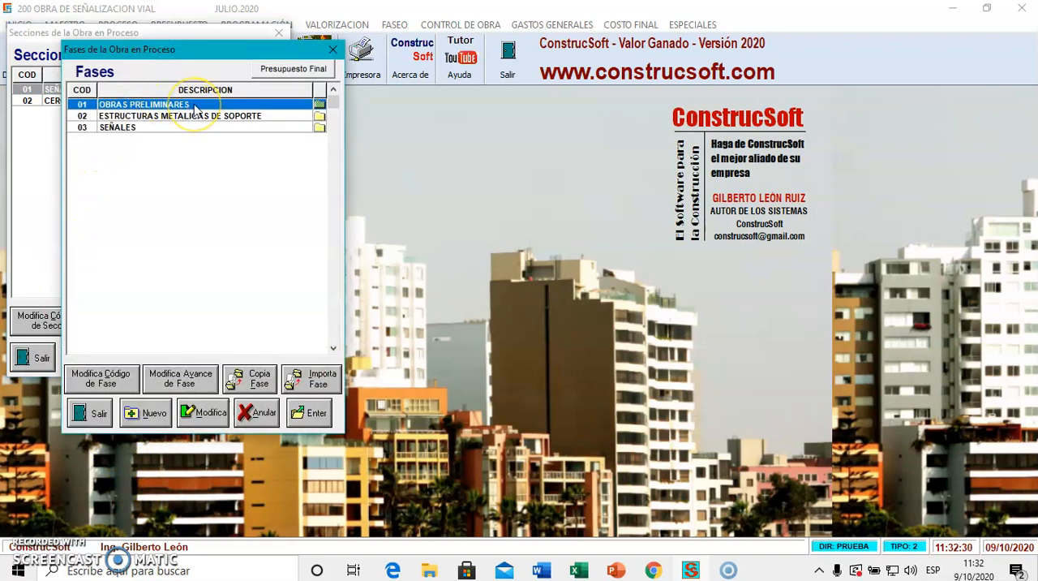
pyautogui.doubleClick(199, 116)
pyautogui.click(375, 117)
pyautogui.click(374, 117)
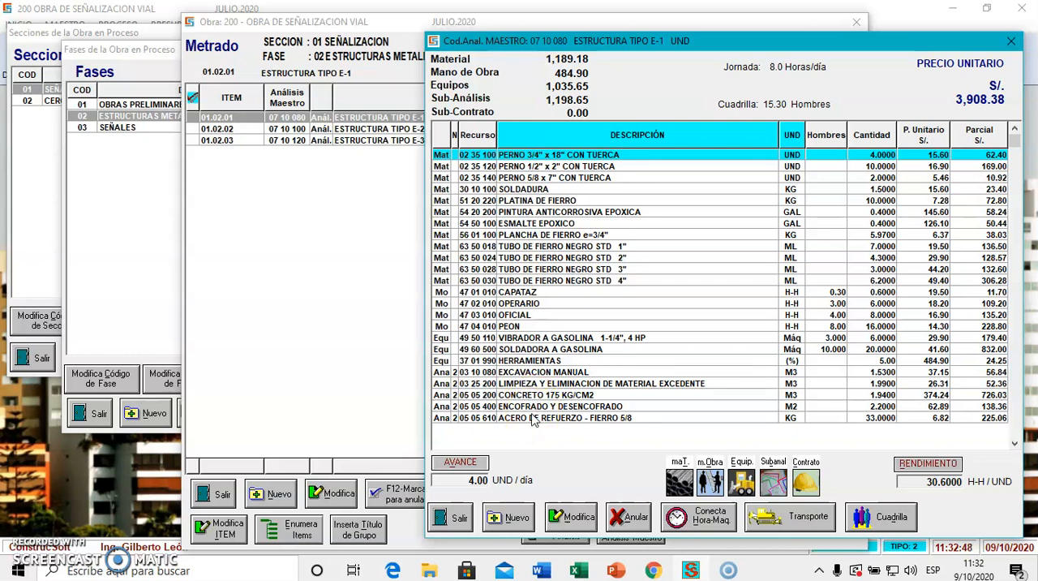
pyautogui.press('Escape')
pyautogui.press('Escape')
pyautogui.press('Escape')
pyautogui.press('Escape')
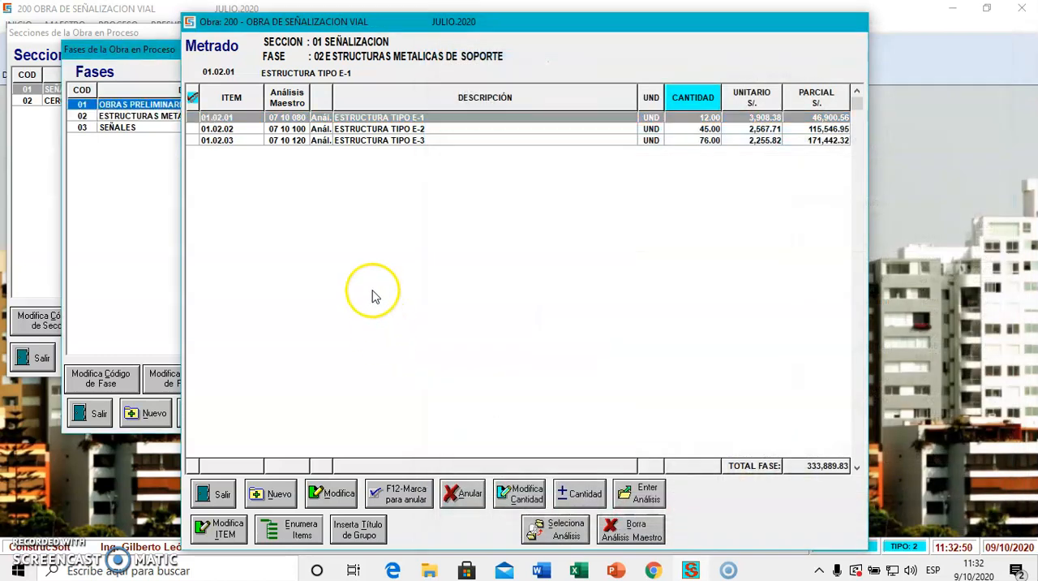
# Inspect the sub-analyses CONCRETO 175 KG/CM2 and PINTURA EN MUROS EXT./LATEX LAVABLE in the work's unit price analyses.
pyautogui.click(275, 70)
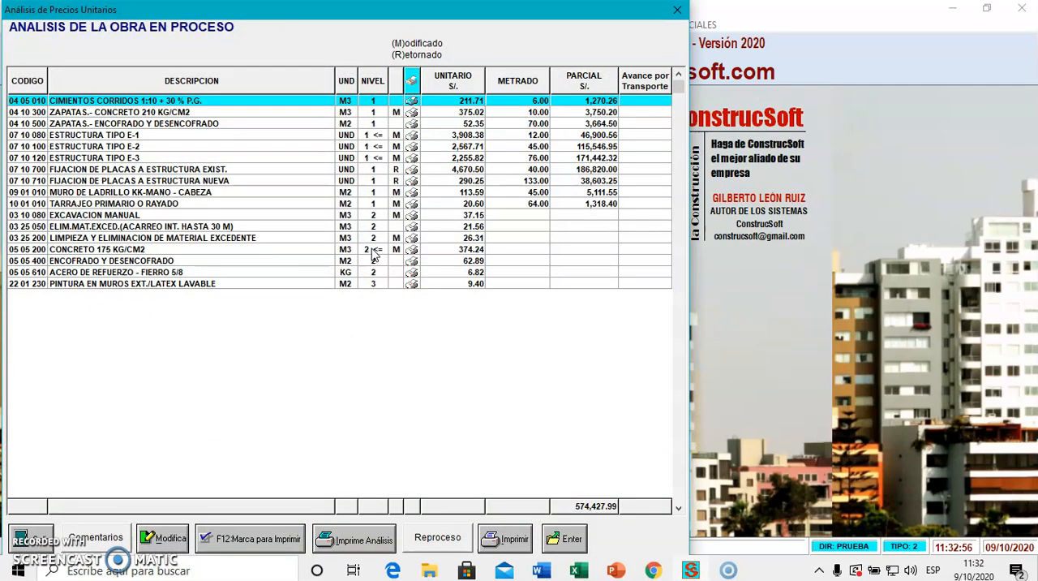
pyautogui.doubleClick(371, 251)
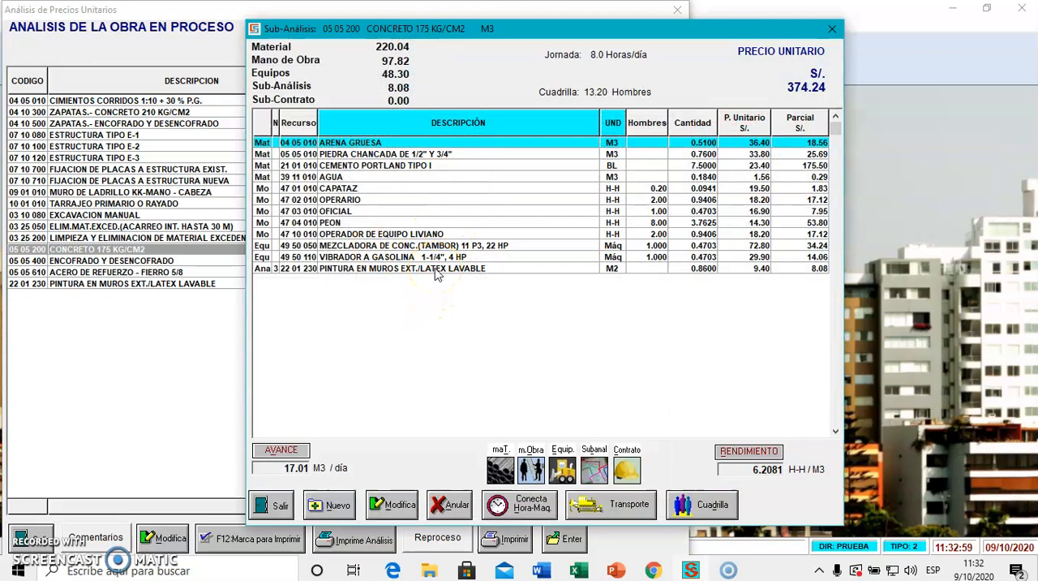
pyautogui.press('Escape')
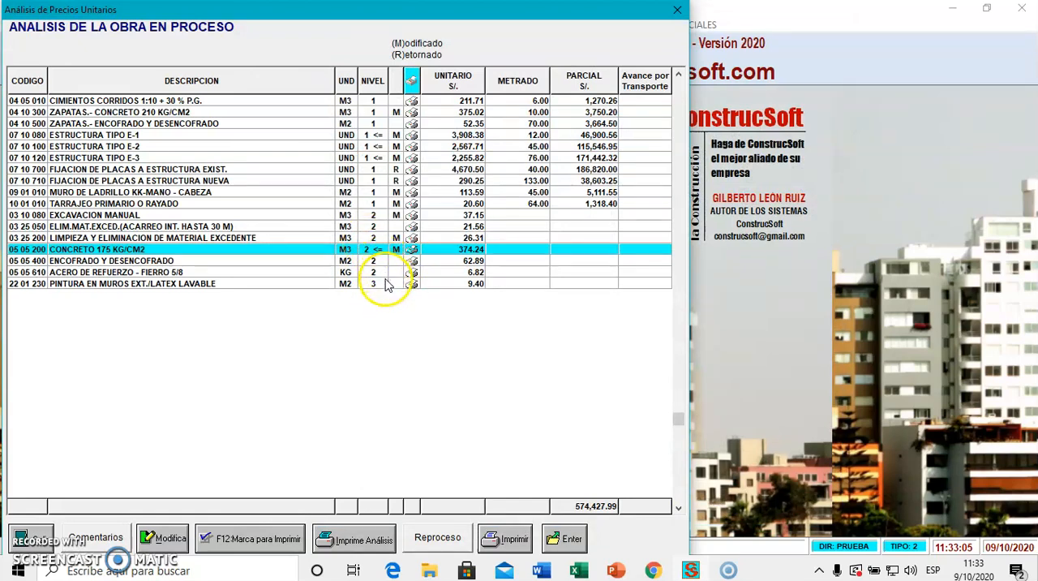
pyautogui.doubleClick(388, 284)
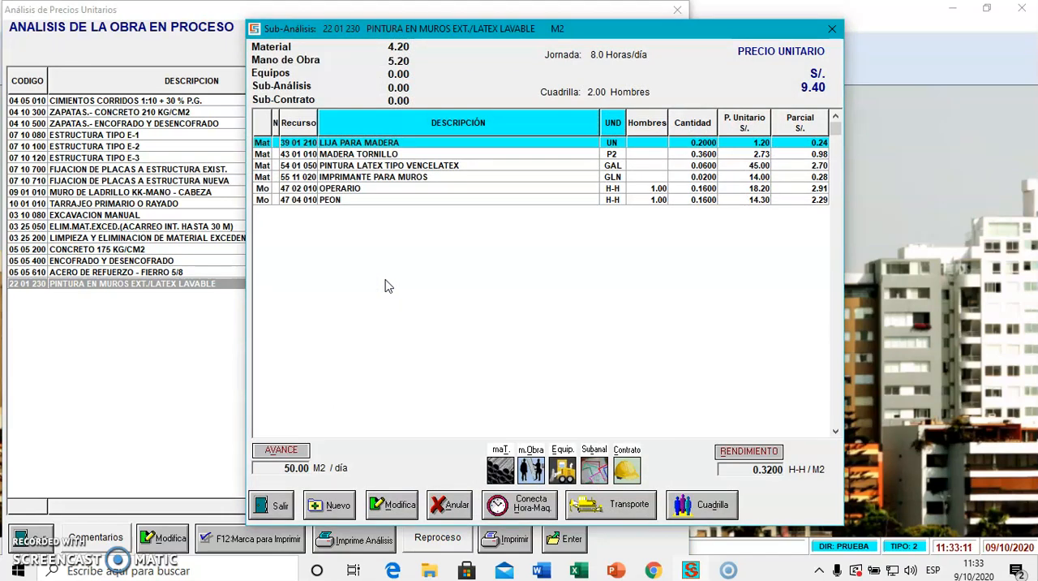
pyautogui.press('Escape')
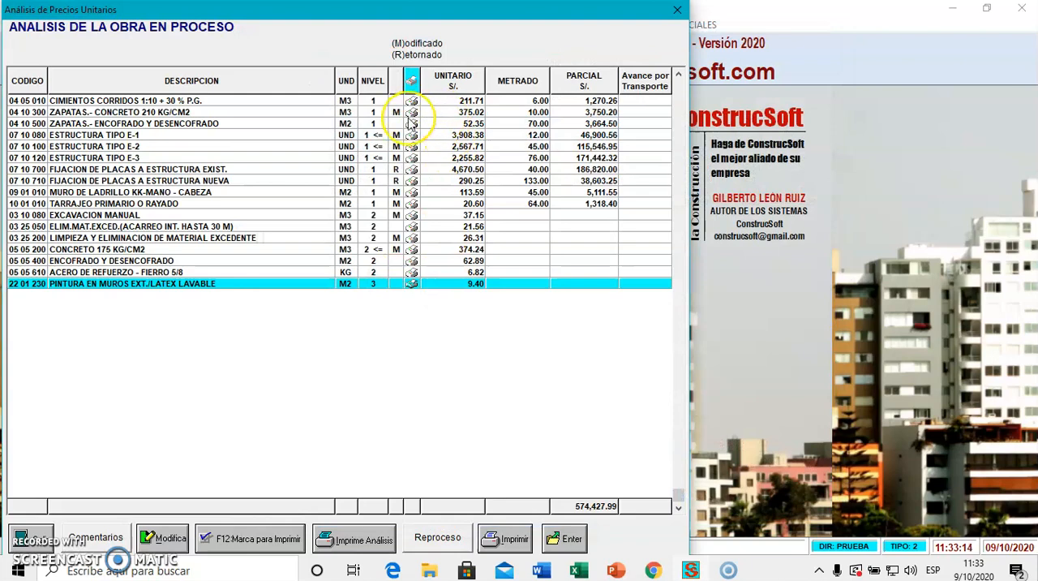
pyautogui.press('Escape')
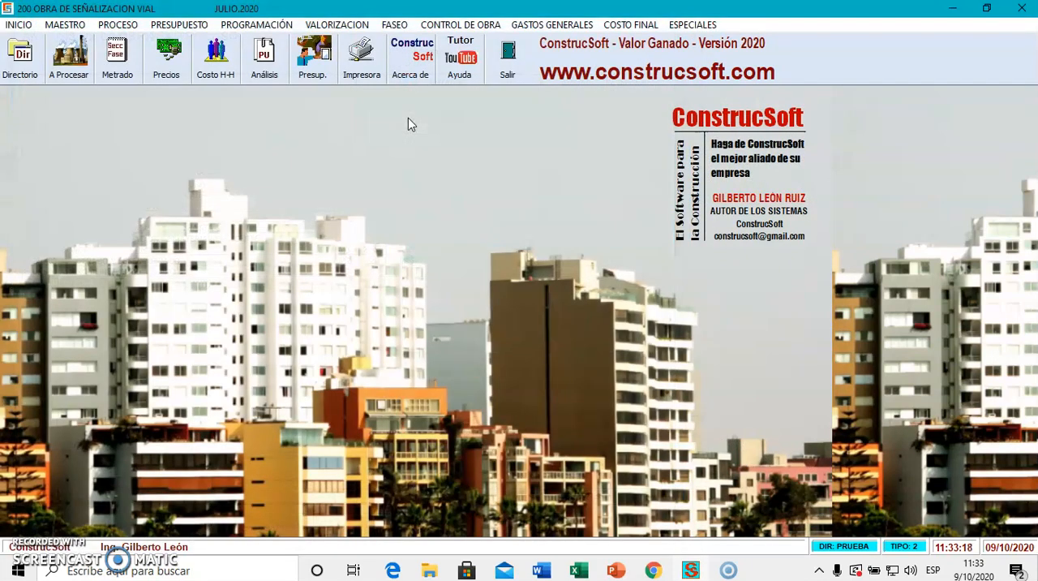
# Examine the control phases of the OBRAS PRELIMINARES group in the phasing section OBRA DE SEÑALIZACIÓN.
pyautogui.click(395, 25)
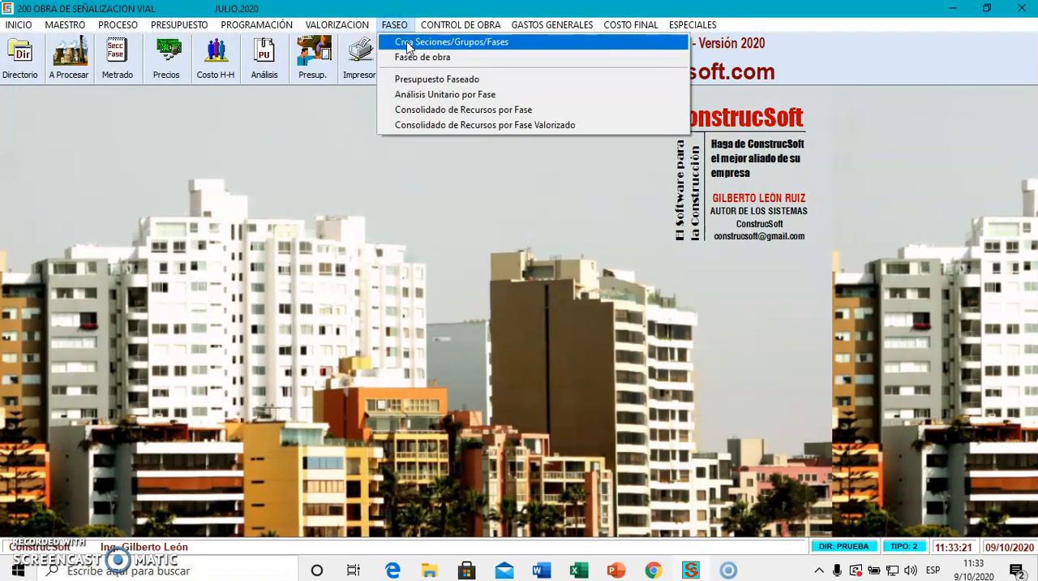
pyautogui.click(408, 46)
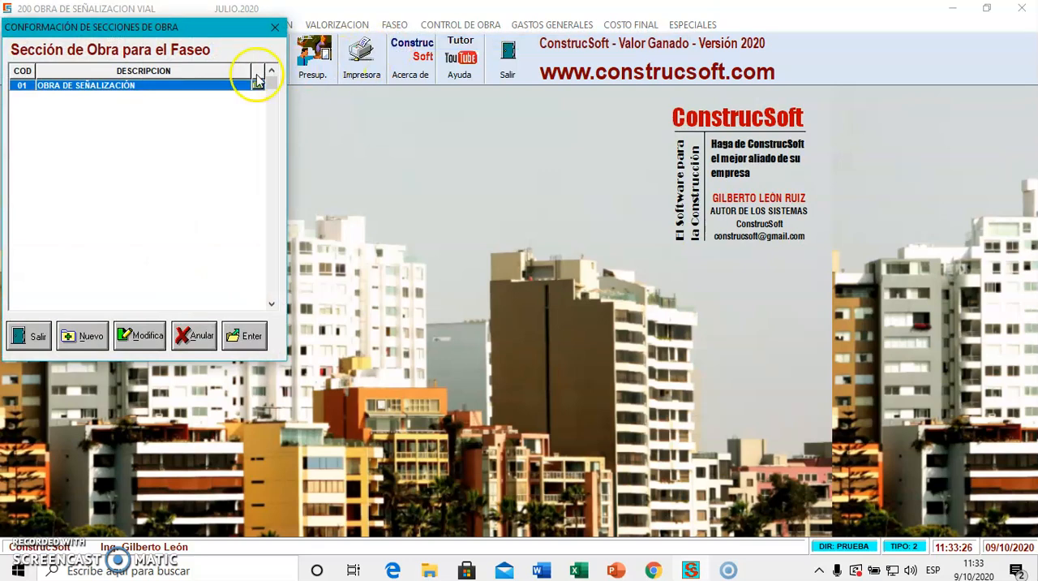
pyautogui.doubleClick(161, 90)
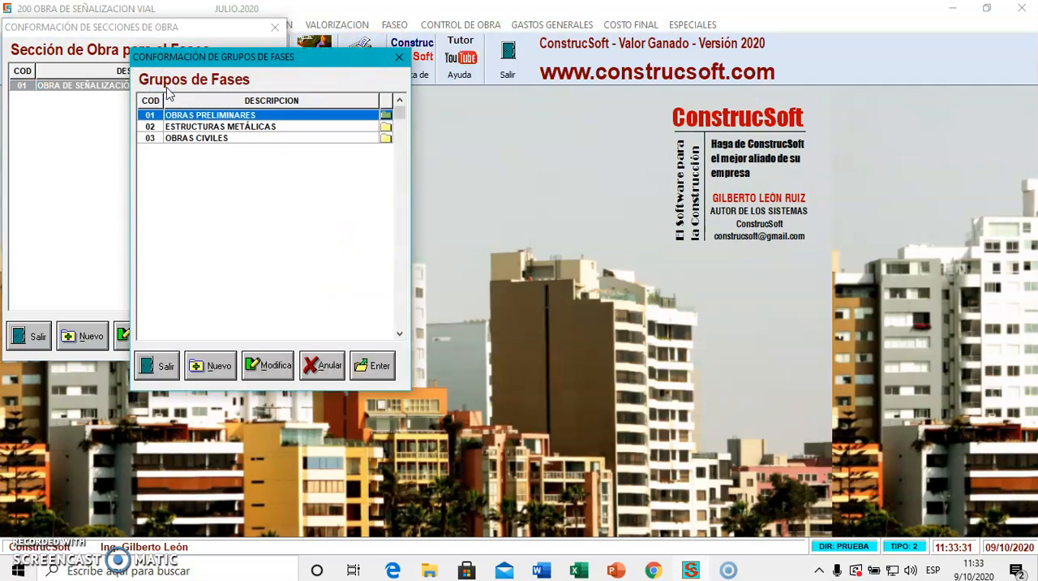
pyautogui.doubleClick(217, 121)
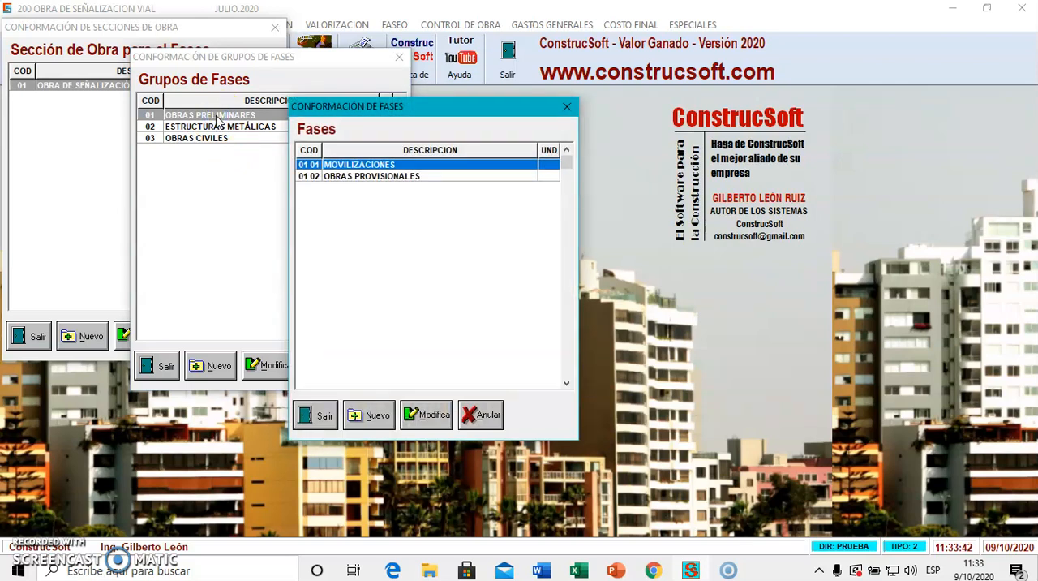
pyautogui.click(219, 120)
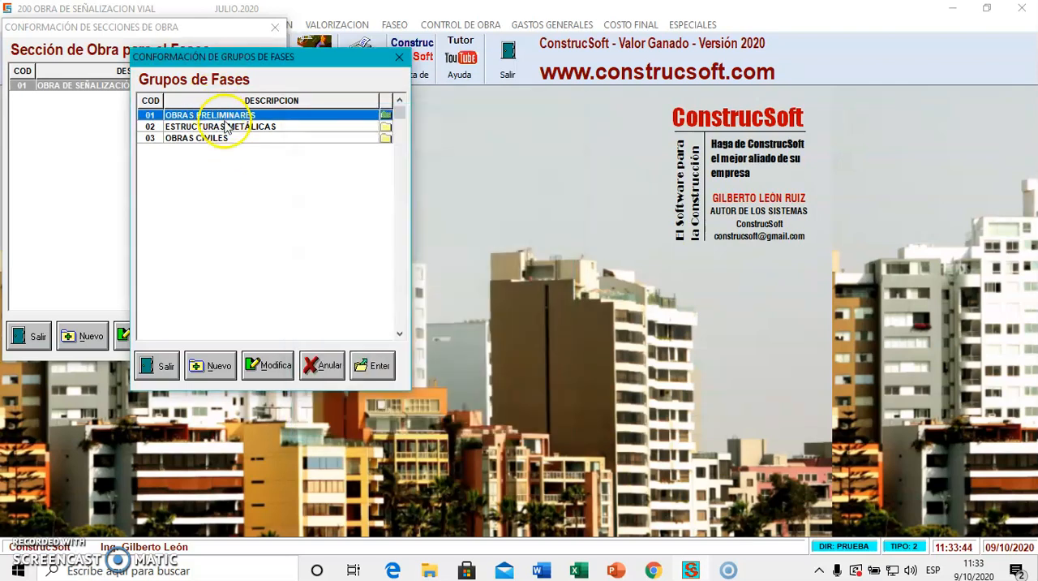
# Examine the control phases of the ESTRUCTURAS METÁLICAS and OBRAS CIVILES groups, and close the phase setup.
pyautogui.doubleClick(225, 127)
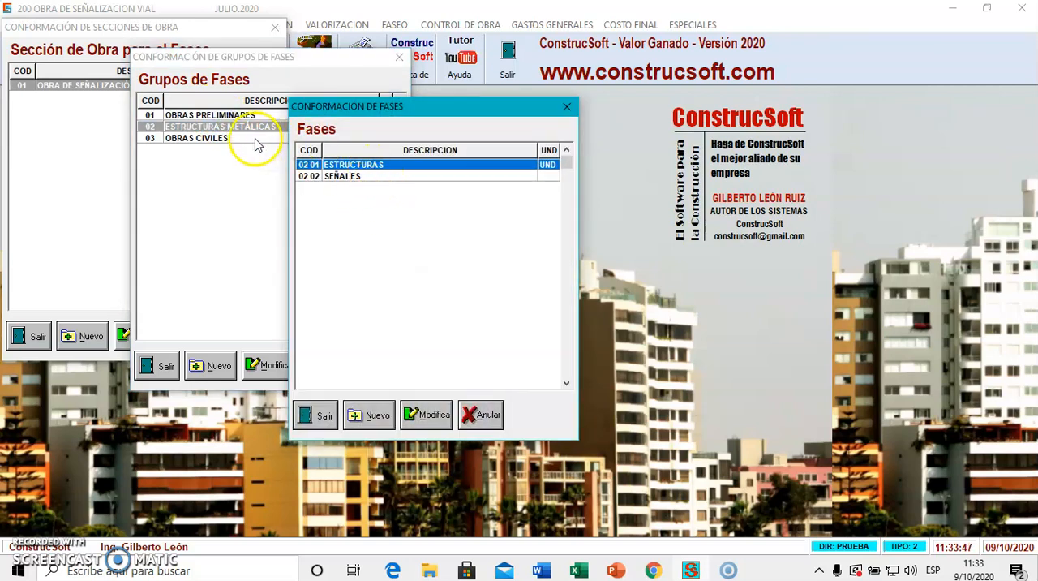
pyautogui.click(245, 140)
pyautogui.click(242, 139)
pyautogui.doubleClick(241, 141)
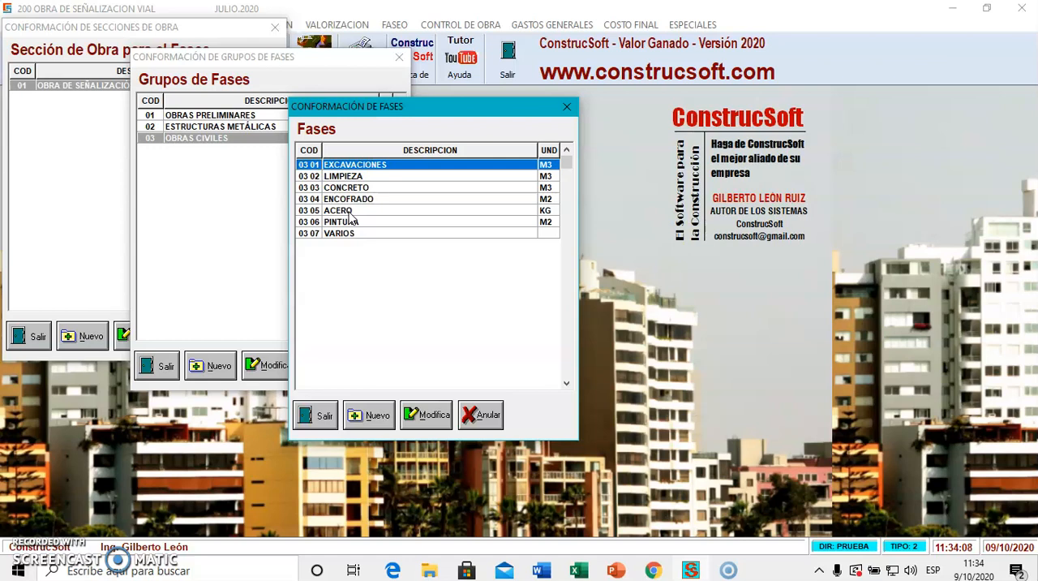
pyautogui.press('Escape')
pyautogui.press('Escape')
pyautogui.press('Escape')
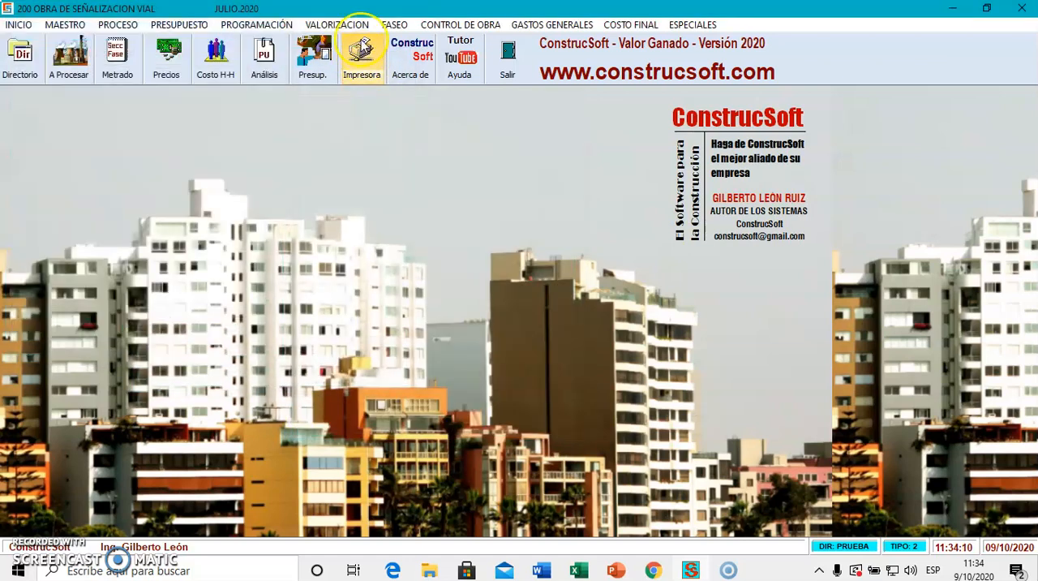
# Open the phasing of the work and assign item 01.01.01 MOVILIZACION Y DESMOVILIZACION DE EQUIPO to phase 0101 MOVILIZACIONES.
pyautogui.click(392, 25)
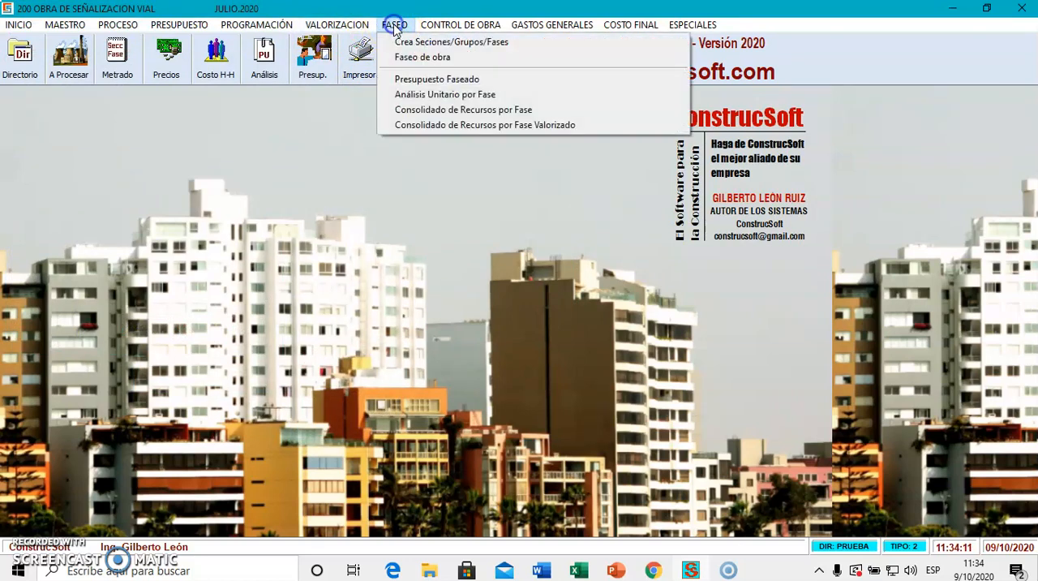
pyautogui.click(422, 59)
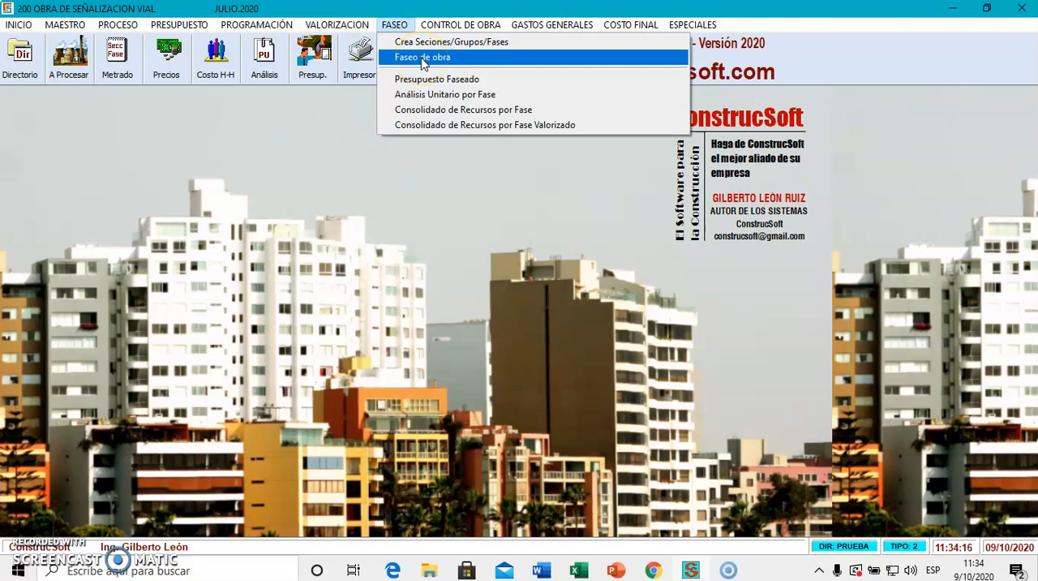
pyautogui.click(421, 58)
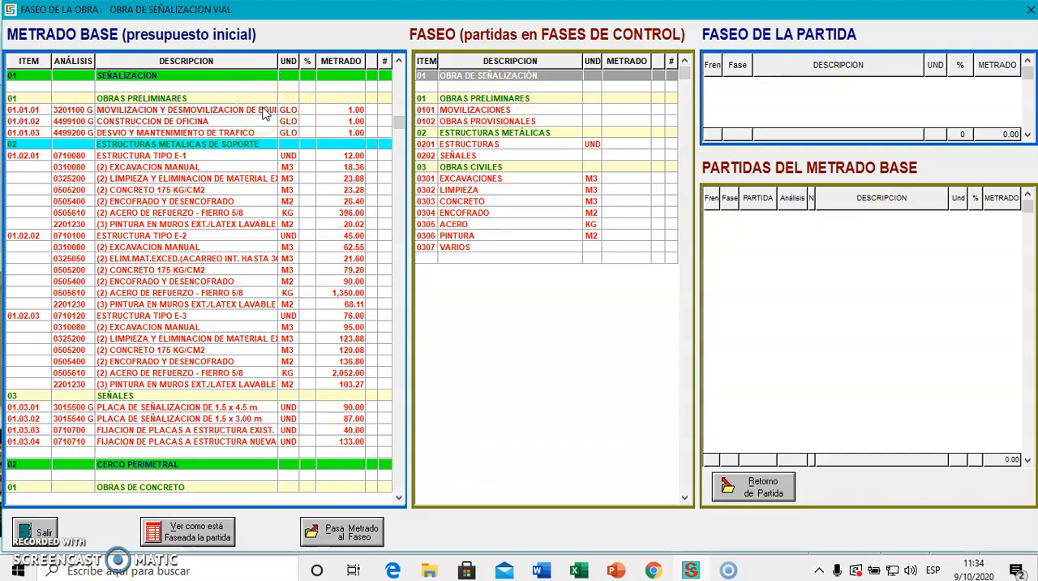
pyautogui.click(264, 111)
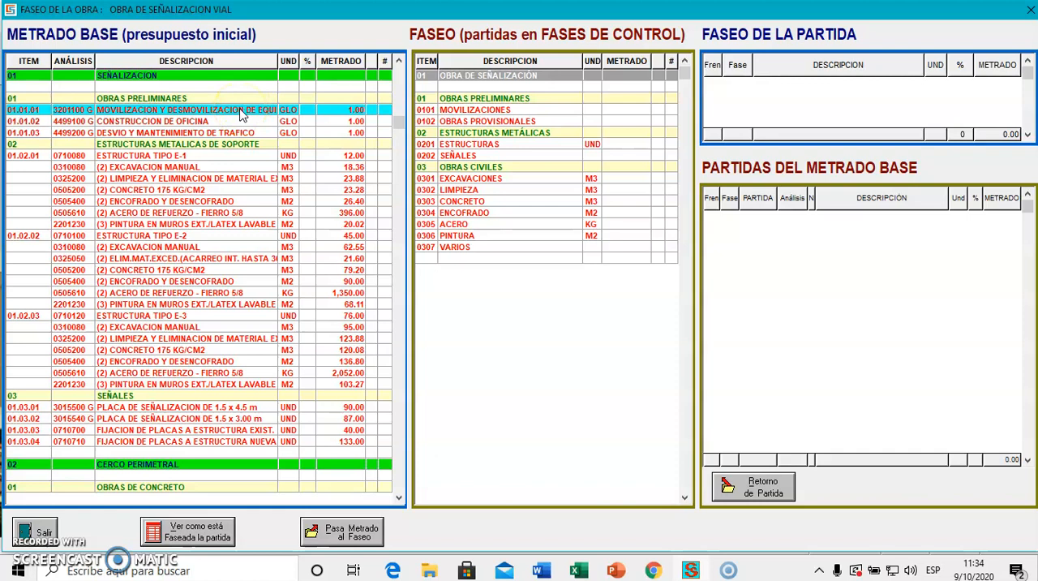
pyautogui.click(480, 111)
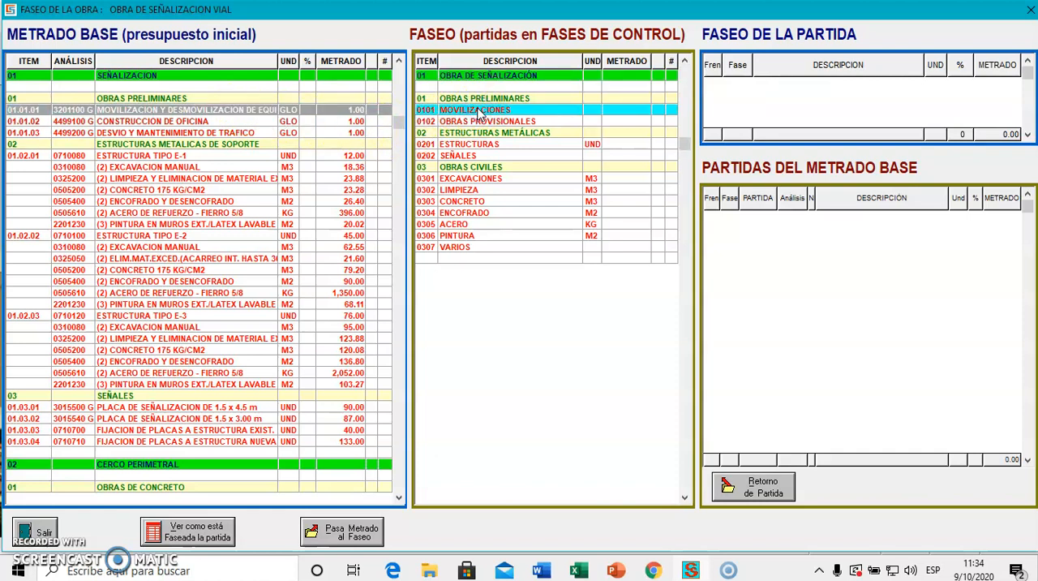
pyautogui.doubleClick(480, 111)
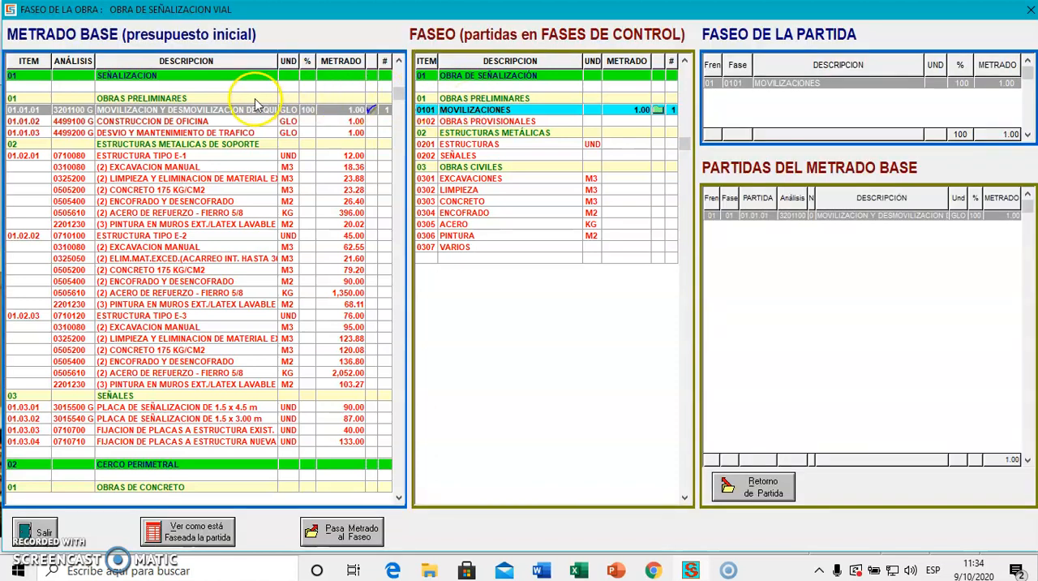
# Assign the items CONSTRUCCION DE OFICINA and DESVIO Y MANTENIMIENTO DE TRAFICO to phase 0102 OBRAS PROVISIONALES.
pyautogui.click(228, 120)
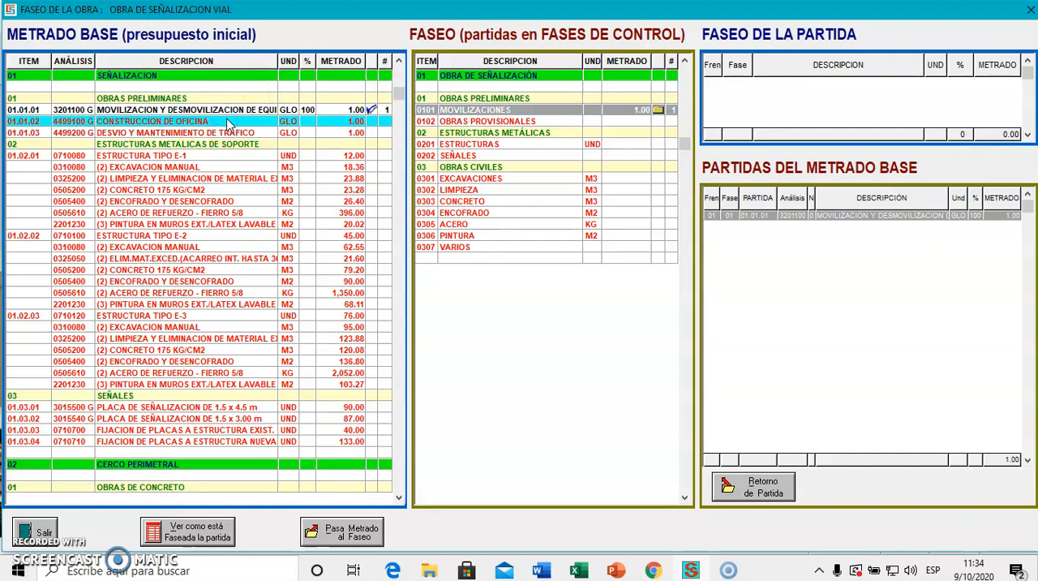
pyautogui.doubleClick(482, 122)
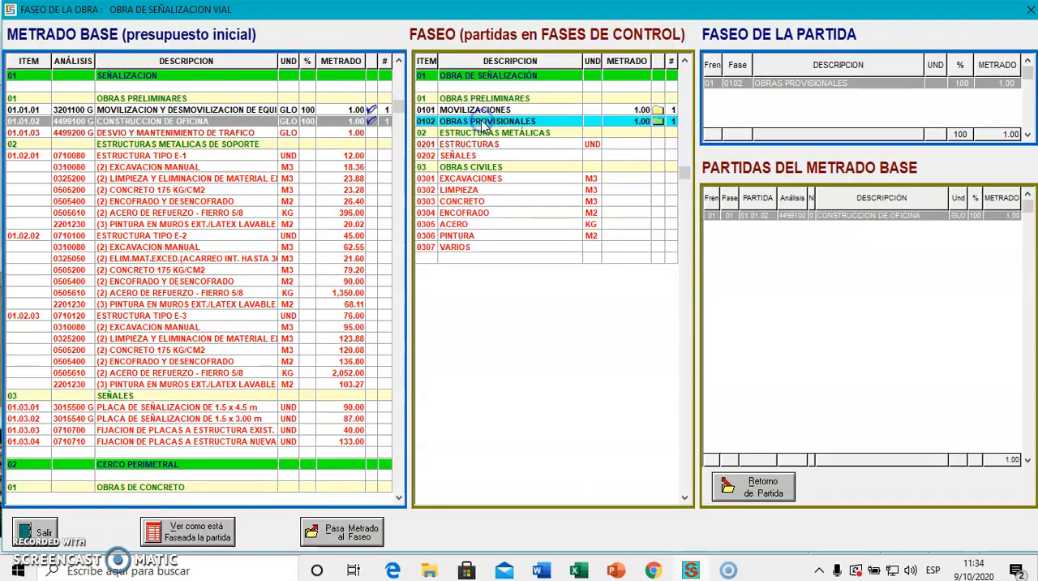
pyautogui.click(186, 133)
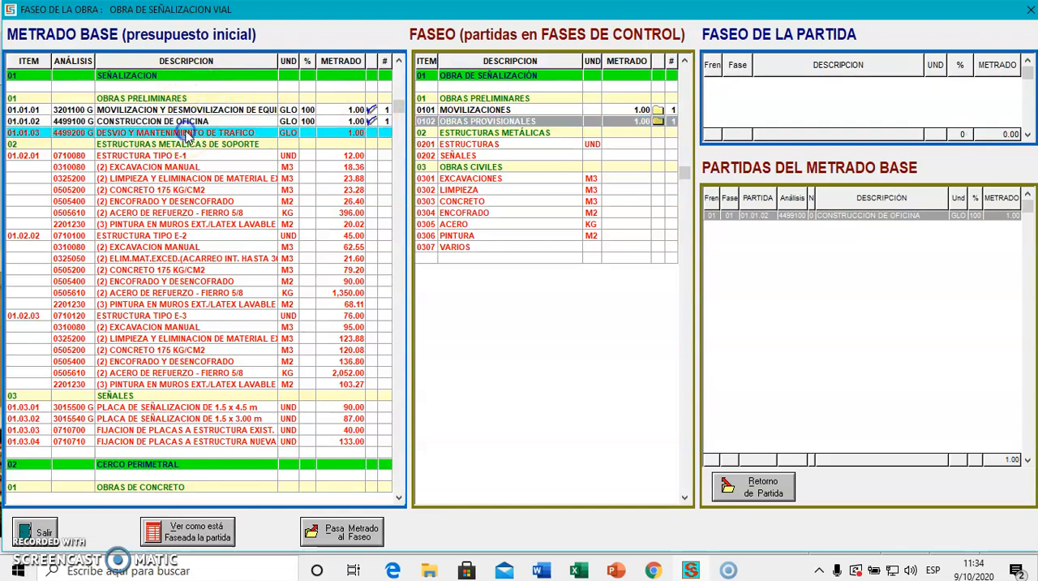
pyautogui.doubleClick(473, 122)
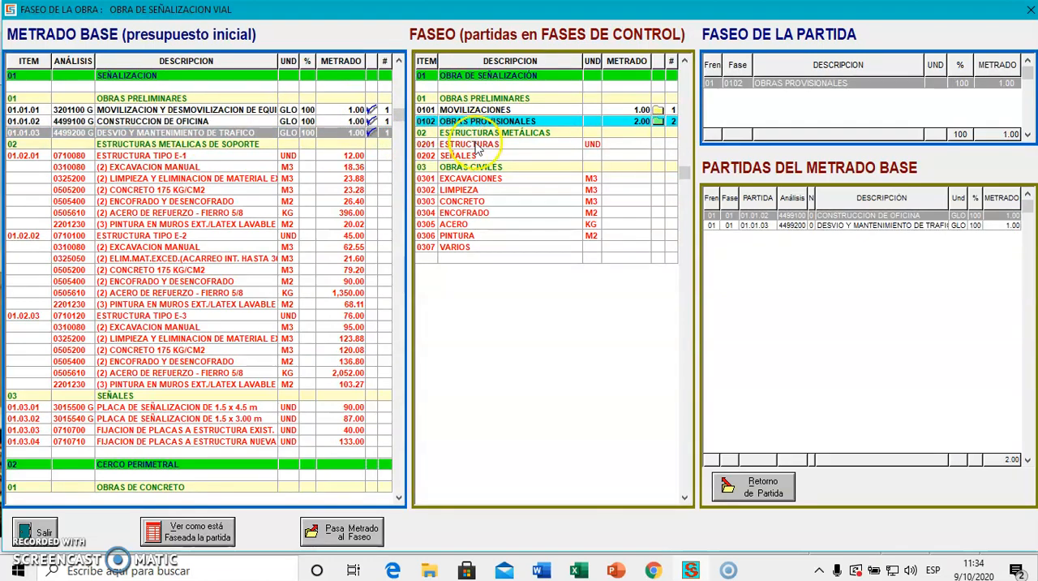
# Assign item 01.02.01 ESTRUCTURA TIPO E-1 to control phase 0201 ESTRUCTURAS.
pyautogui.click(475, 145)
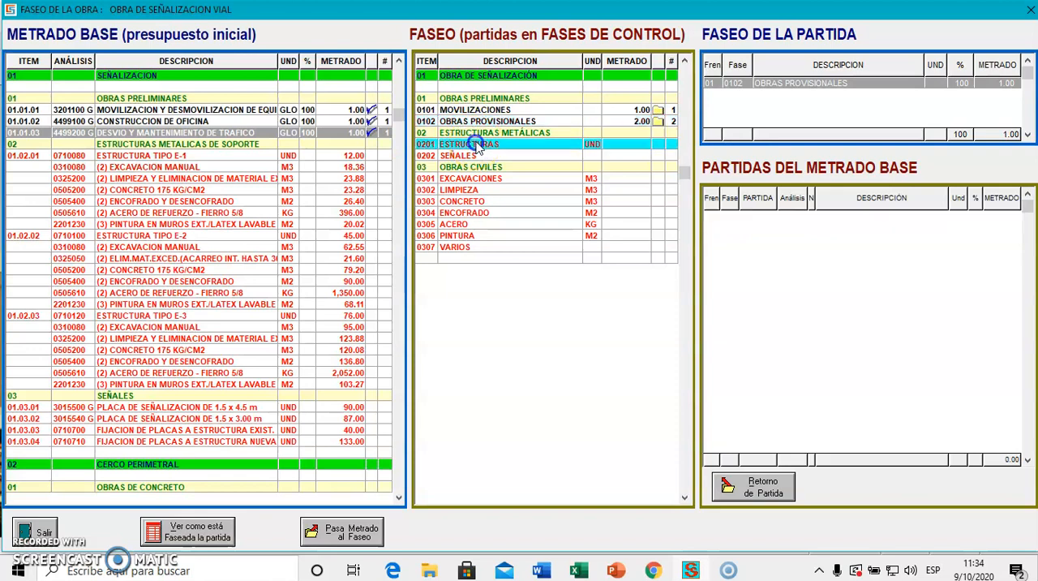
pyautogui.click(207, 157)
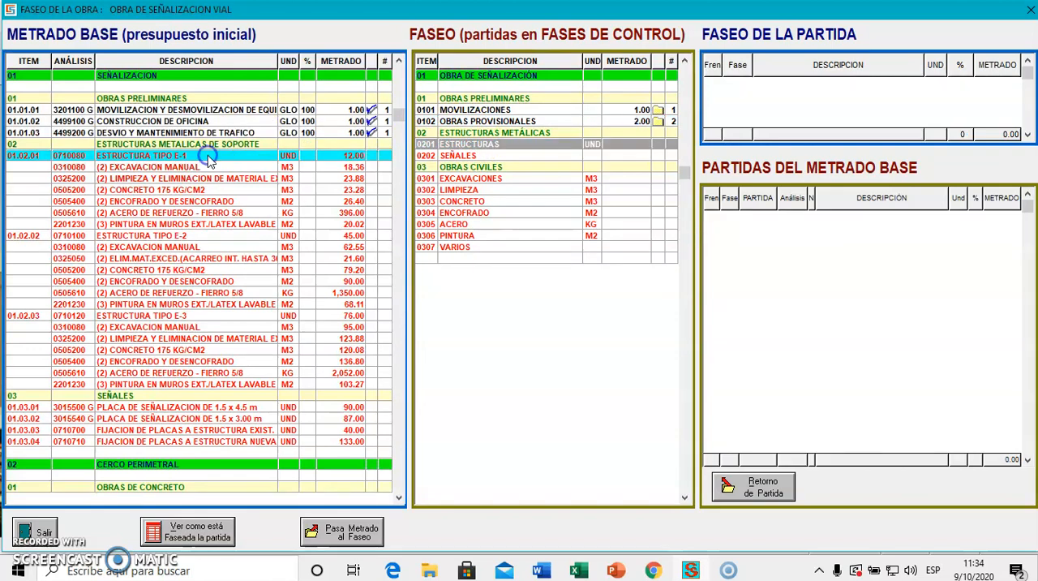
pyautogui.doubleClick(566, 146)
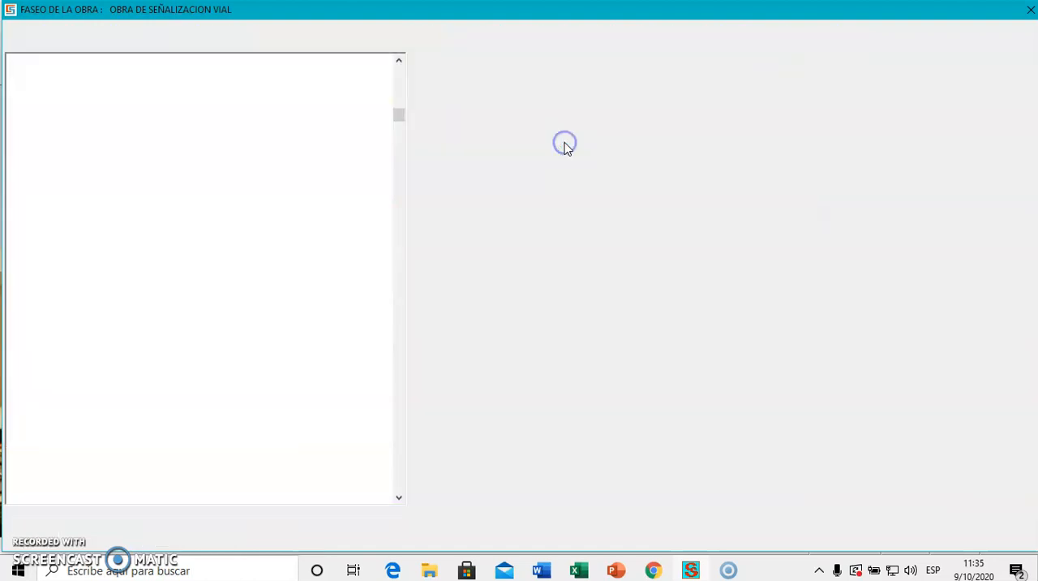
# Assign items ESTRUCTURA TIPO E-2 and ESTRUCTURA TIPO E-3 to phase 0201 ESTRUCTURAS, and check the assignments of the phased items.
pyautogui.click(239, 235)
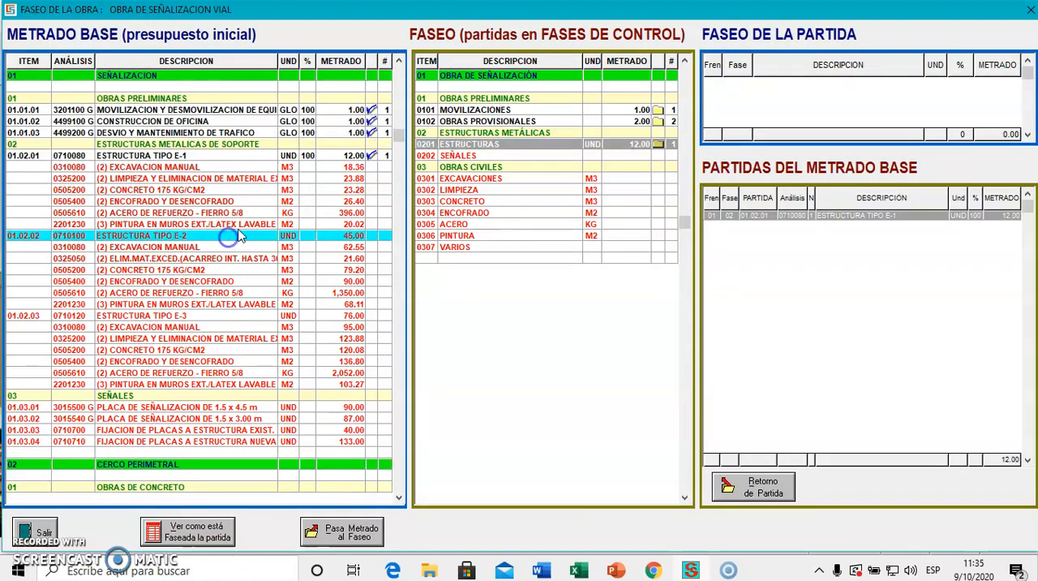
pyautogui.doubleClick(480, 146)
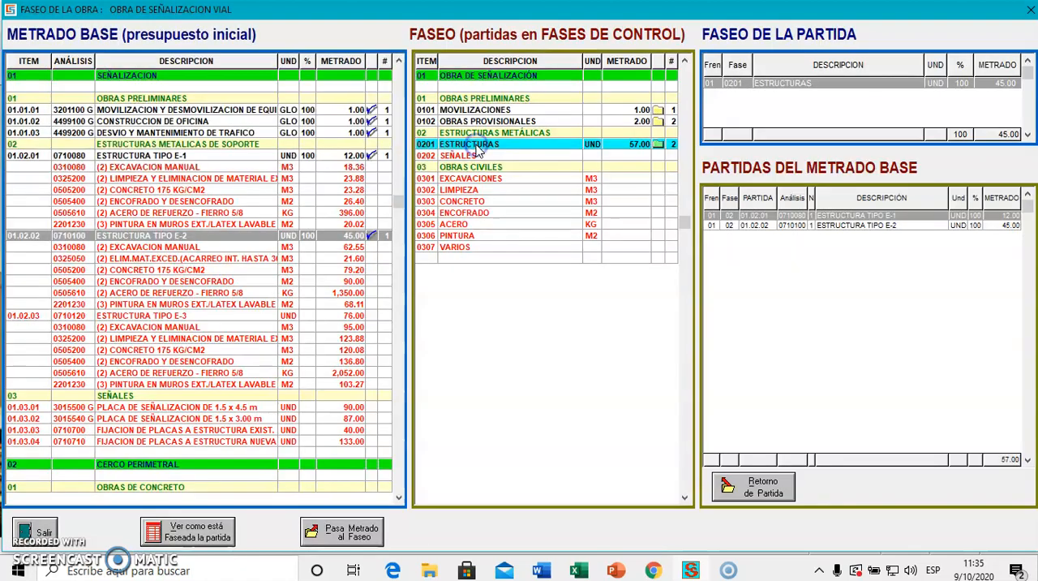
pyautogui.click(221, 316)
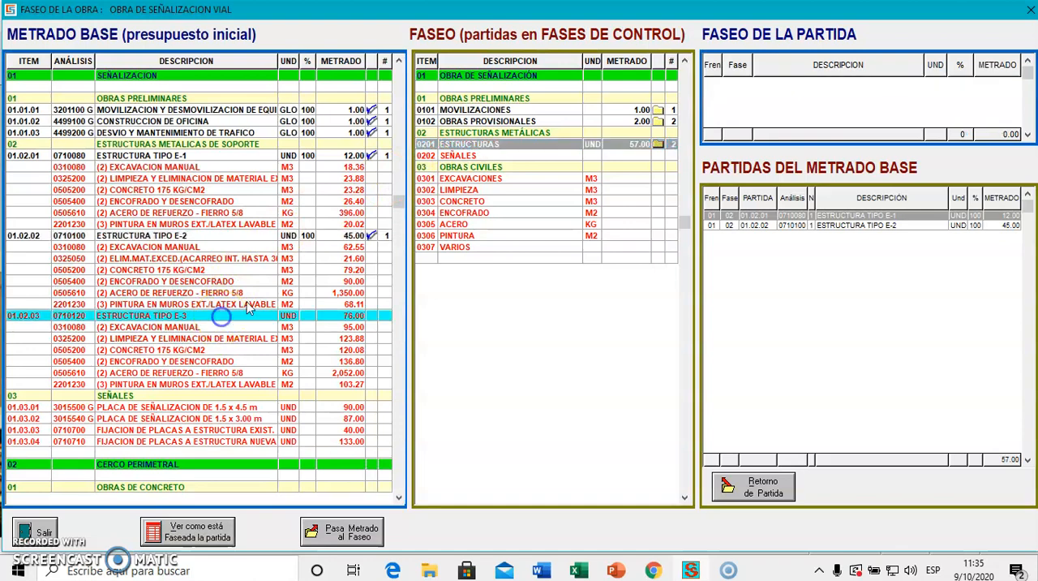
pyautogui.doubleClick(492, 147)
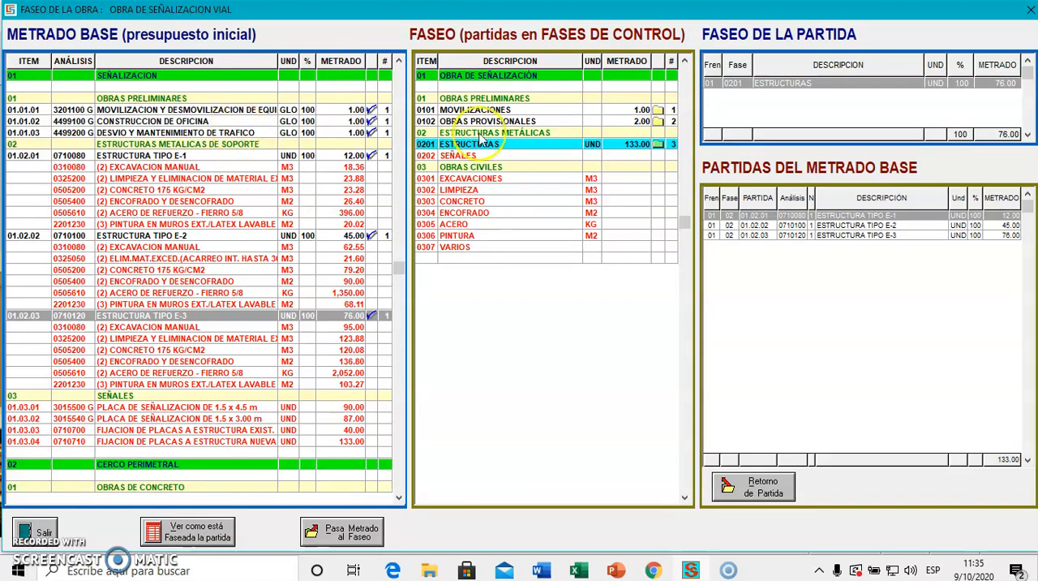
pyautogui.click(507, 111)
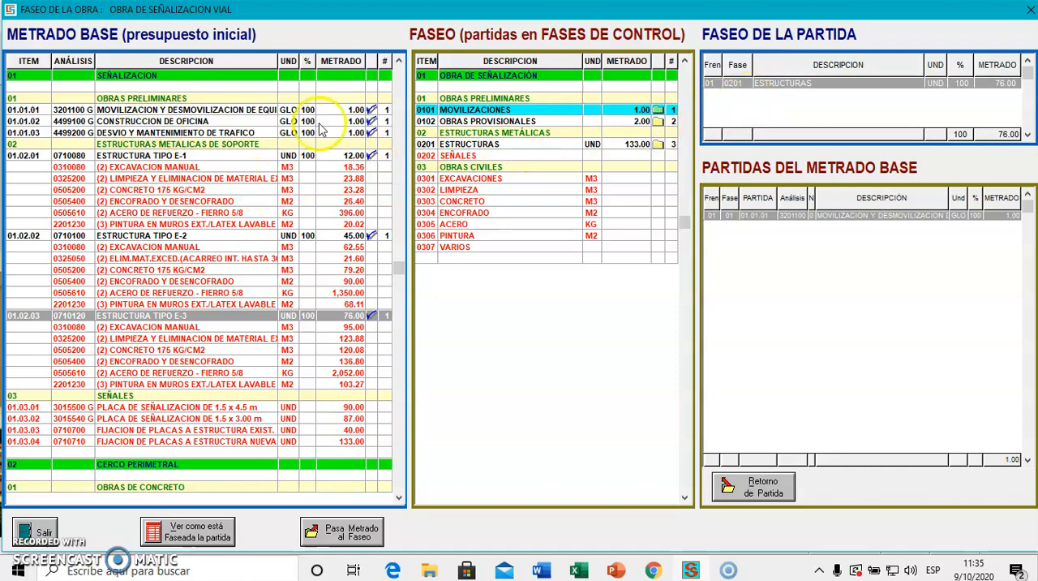
pyautogui.click(213, 121)
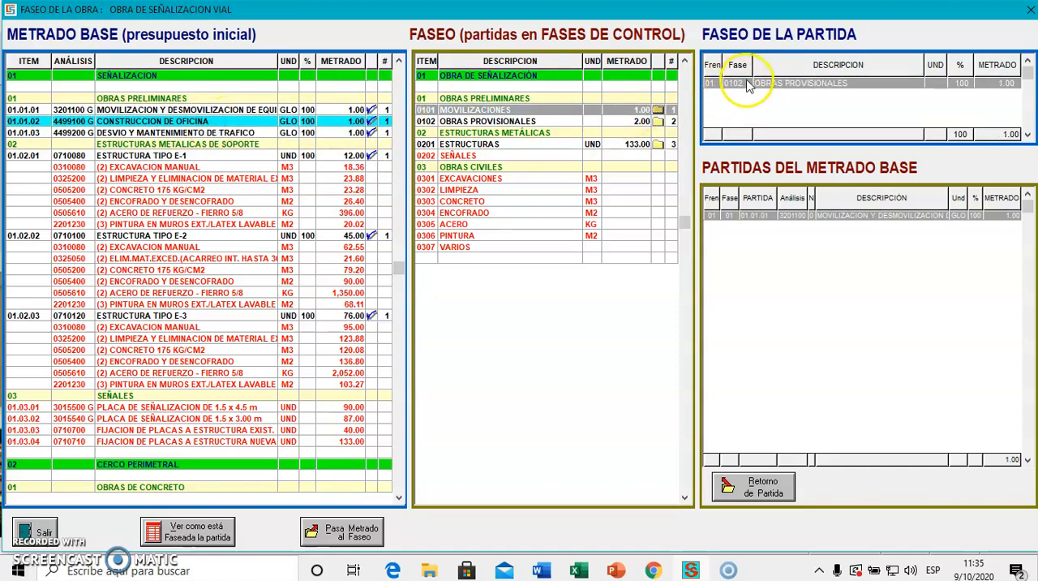
pyautogui.click(512, 133)
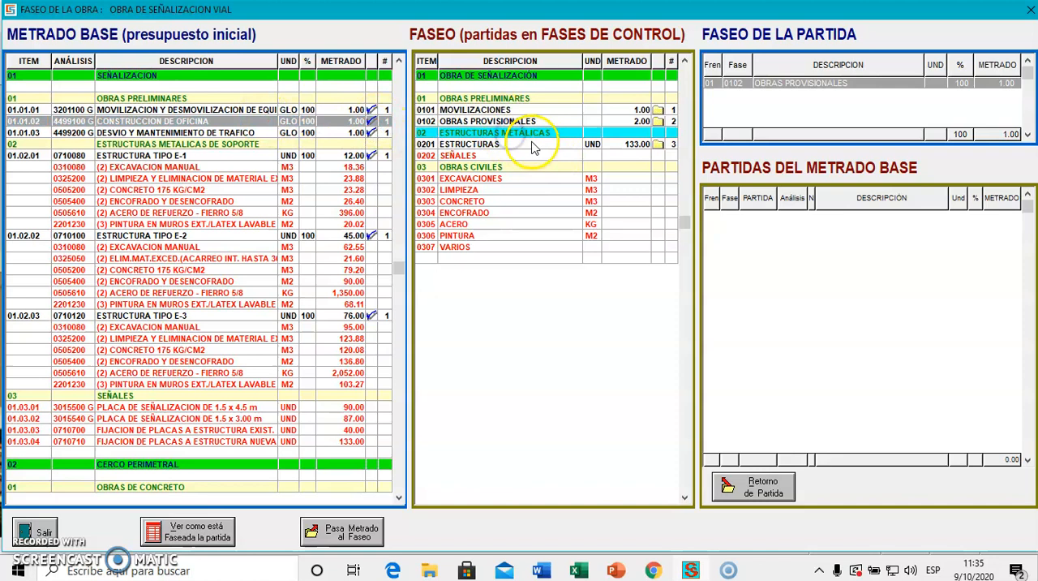
pyautogui.click(516, 144)
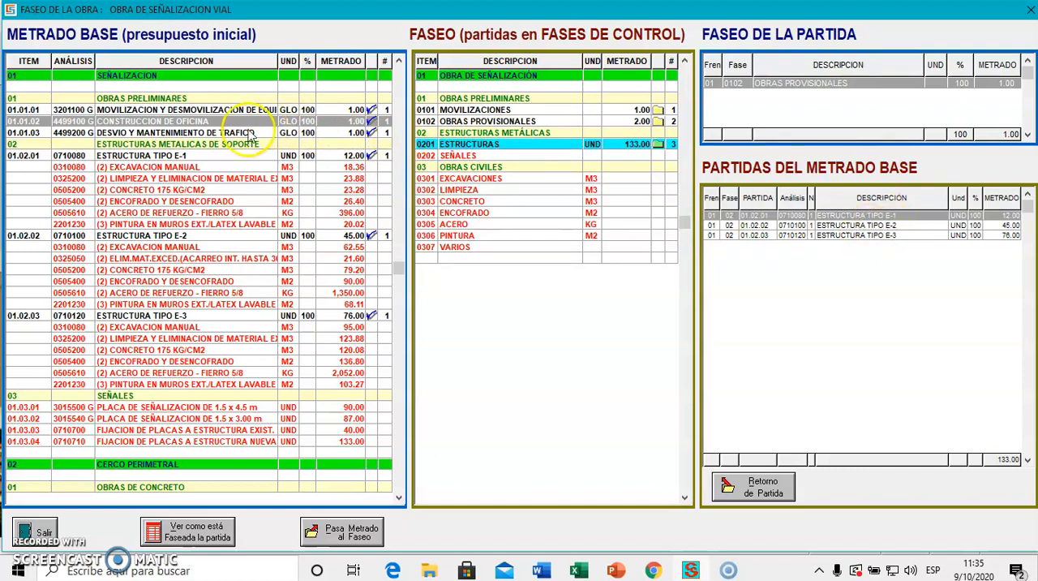
# Assign the EXCAVACION MANUAL sub-items of ESTRUCTURA TIPO E-1, E-2 and E-3 to control phase 0301 EXCAVACIONES.
pyautogui.click(217, 167)
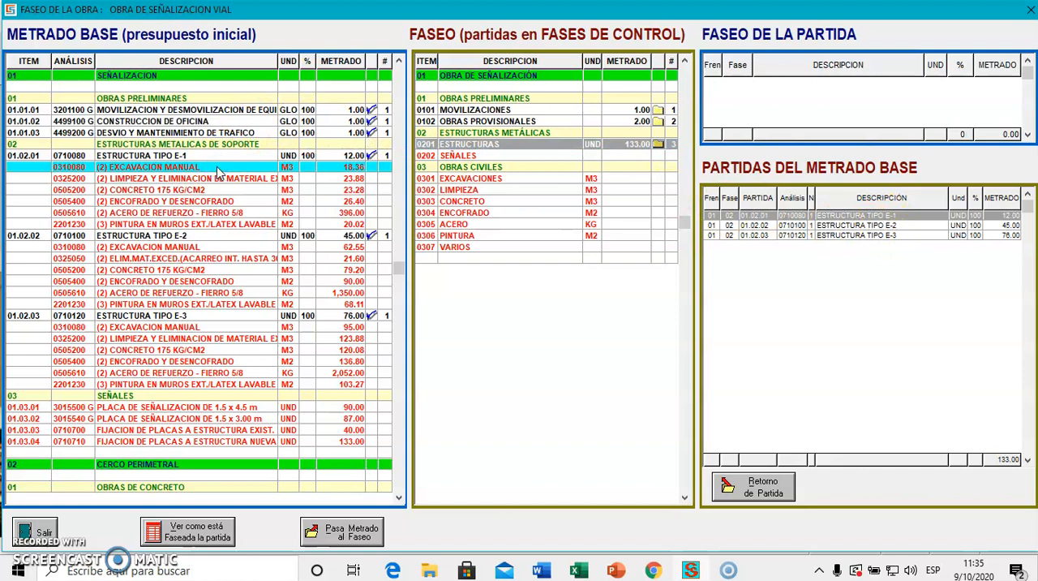
pyautogui.click(495, 180)
pyautogui.doubleClick(495, 182)
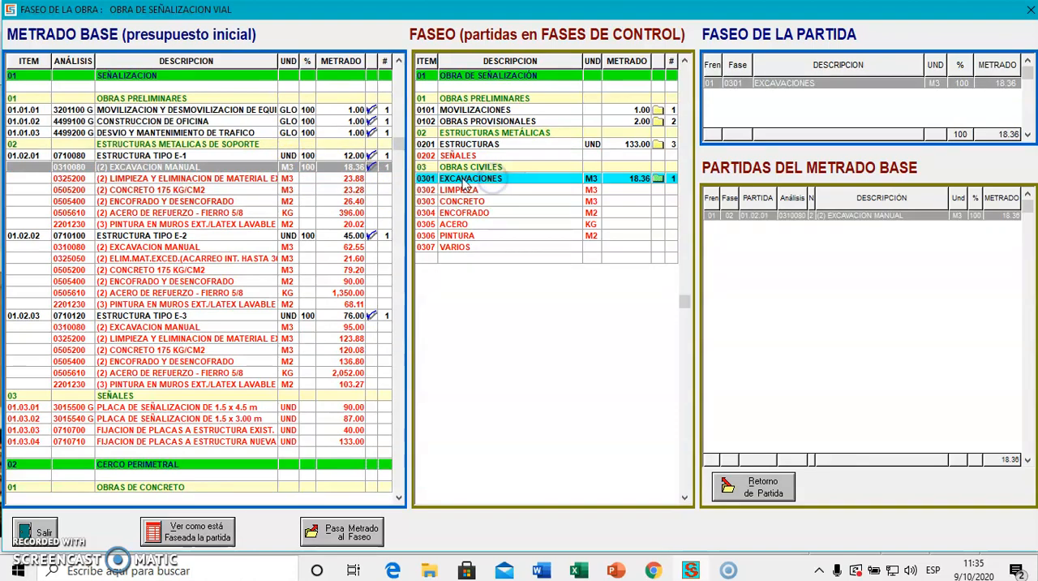
pyautogui.click(173, 248)
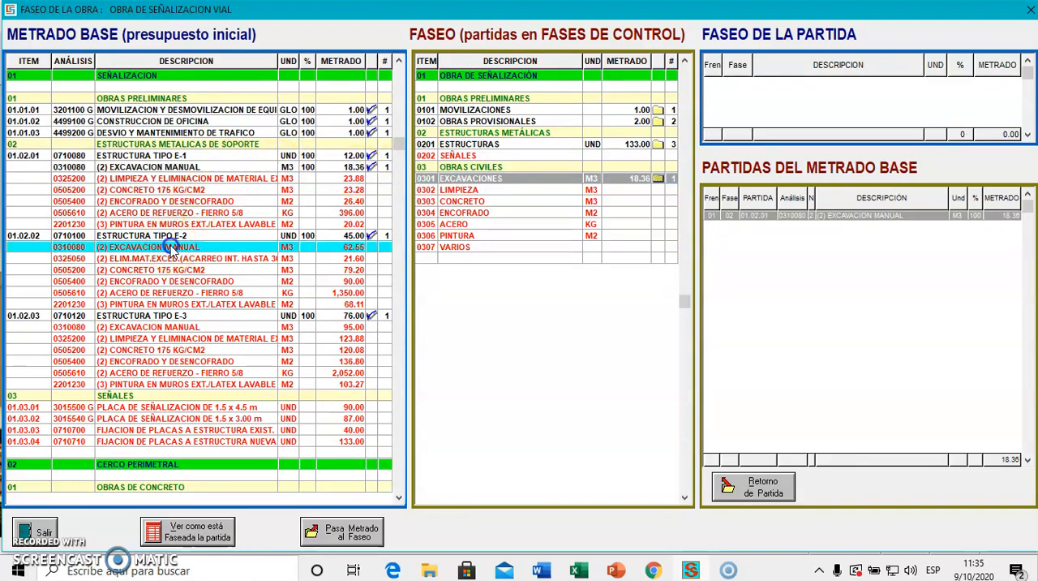
pyautogui.doubleClick(468, 180)
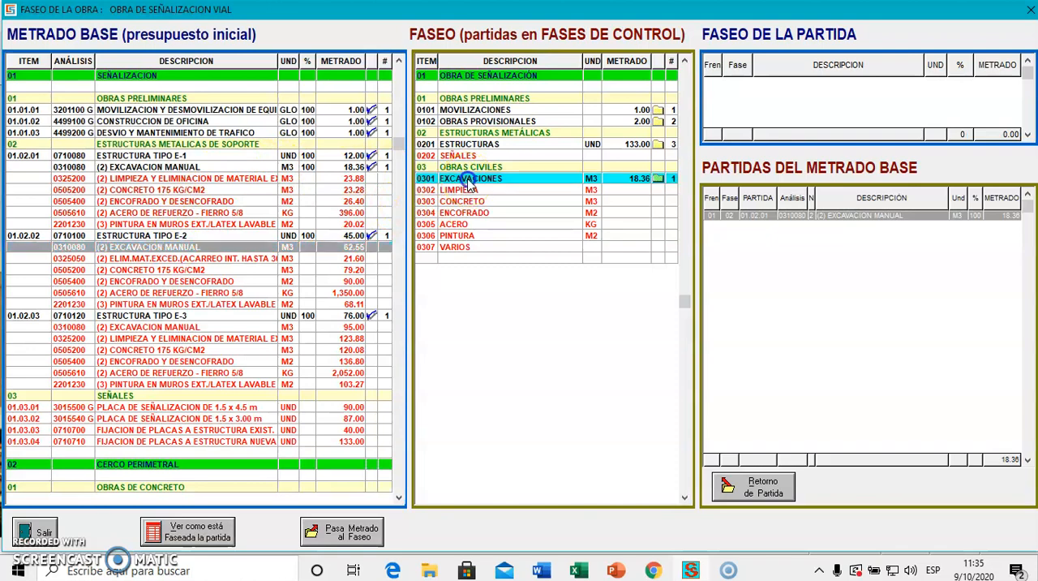
pyautogui.click(199, 327)
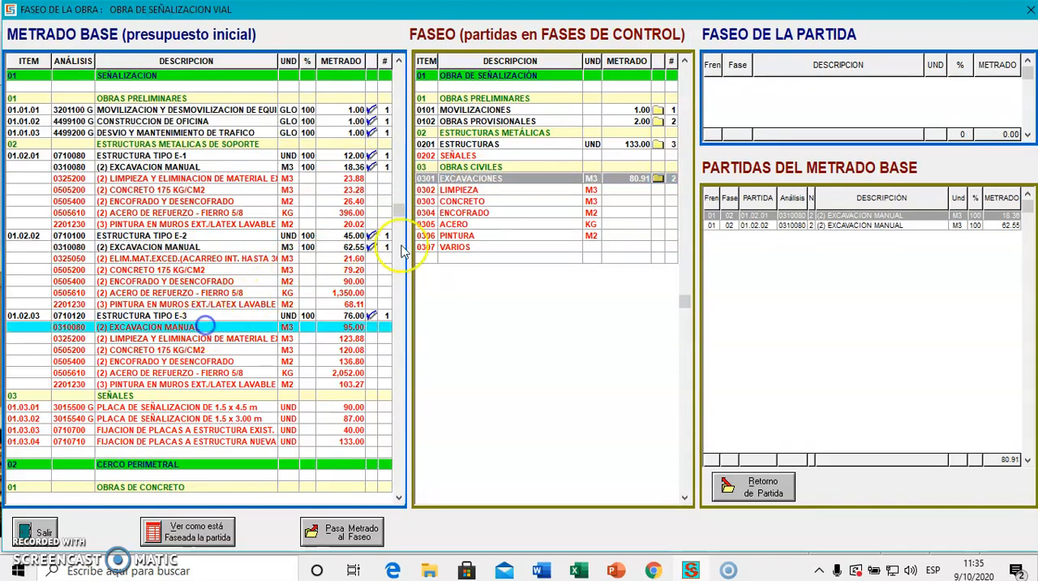
pyautogui.doubleClick(466, 181)
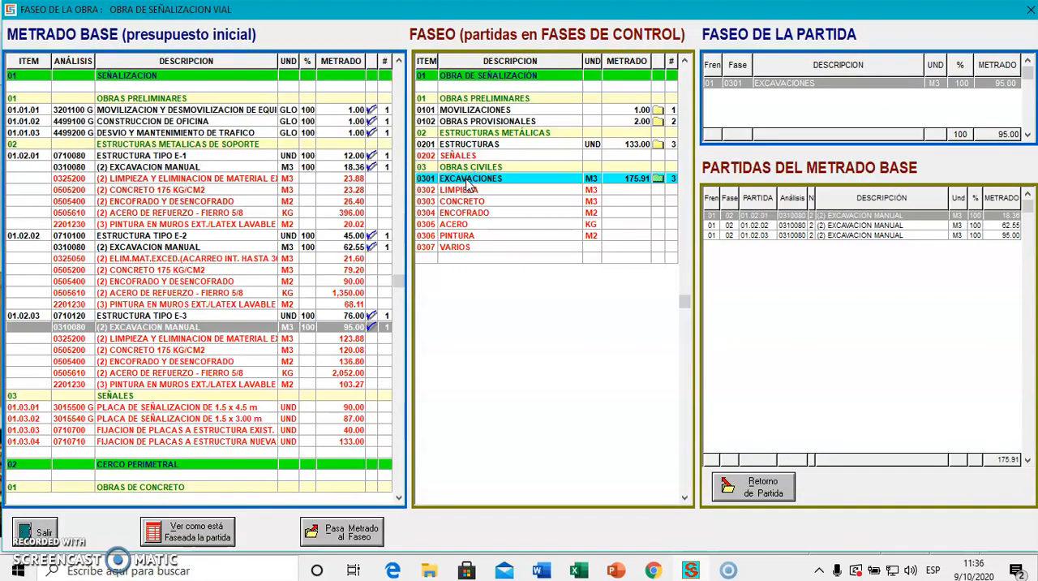
# Assign the cleaning and excess-material removal sub-items of ESTRUCTURA TIPO E-1, E-2 and E-3 to control phase 0302 LIMPIEZA.
pyautogui.click(254, 184)
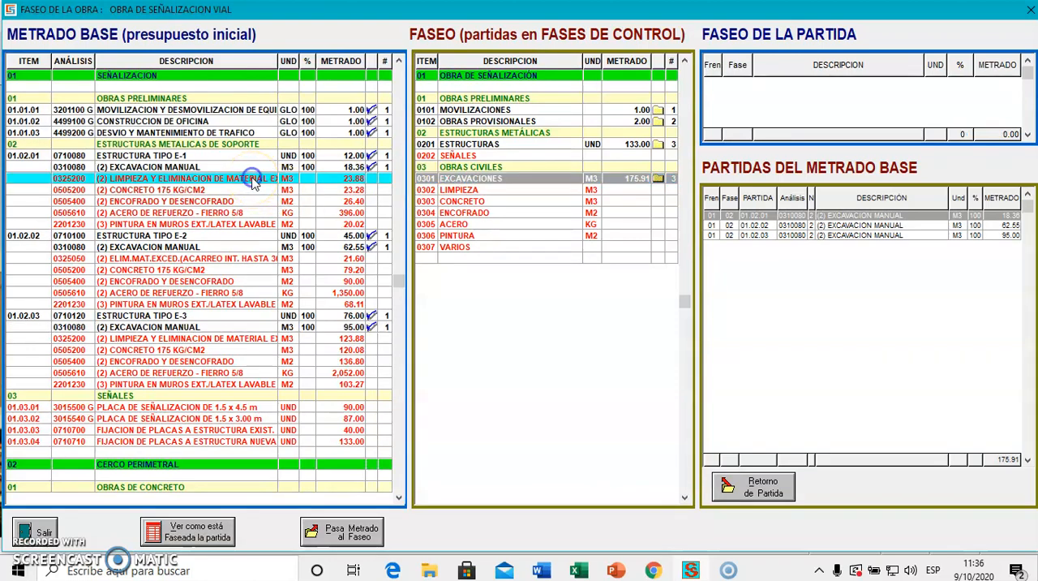
pyautogui.doubleClick(452, 193)
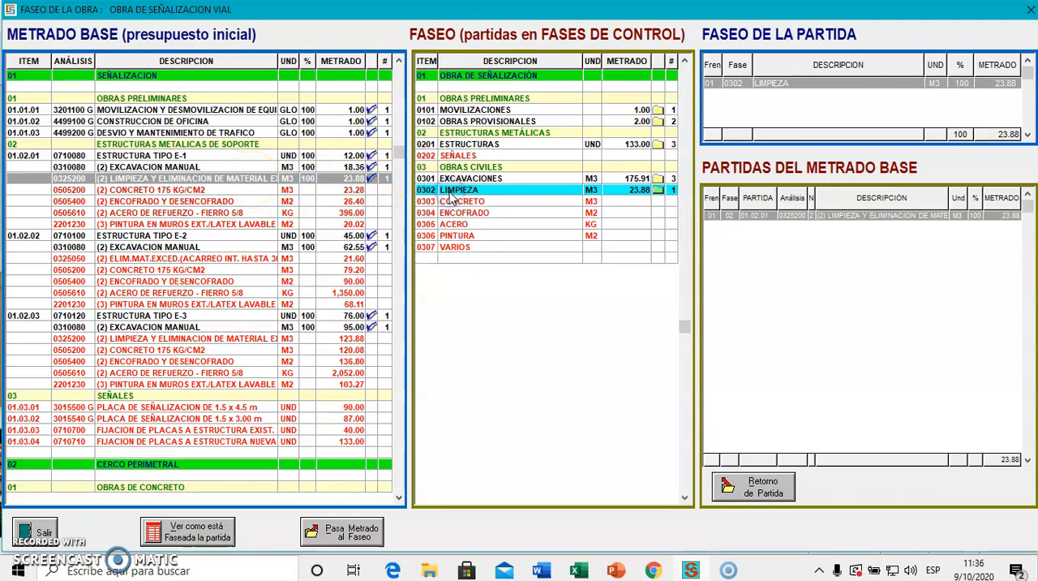
pyautogui.click(185, 260)
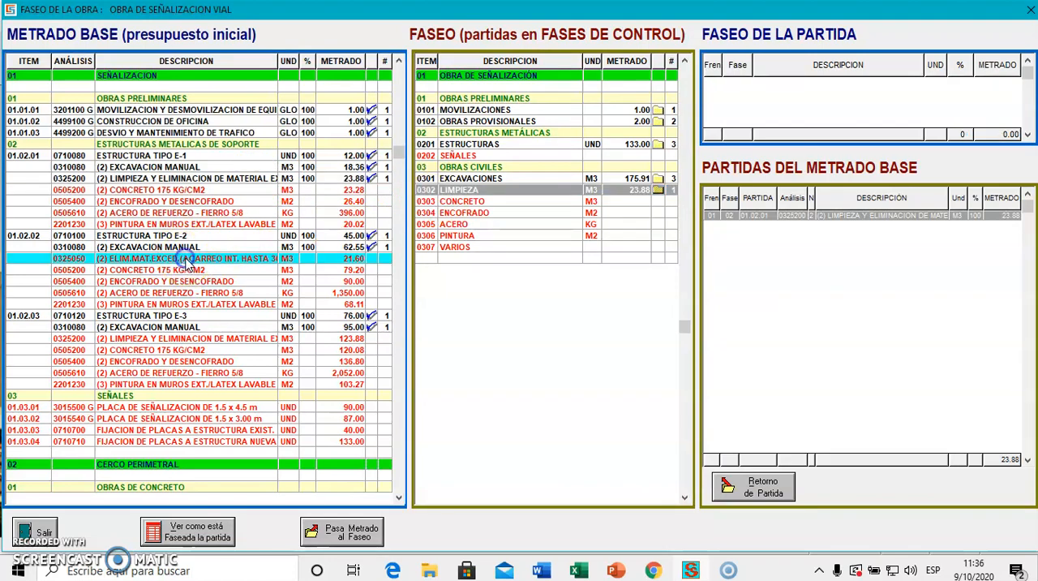
pyautogui.click(457, 192)
pyautogui.click(457, 192)
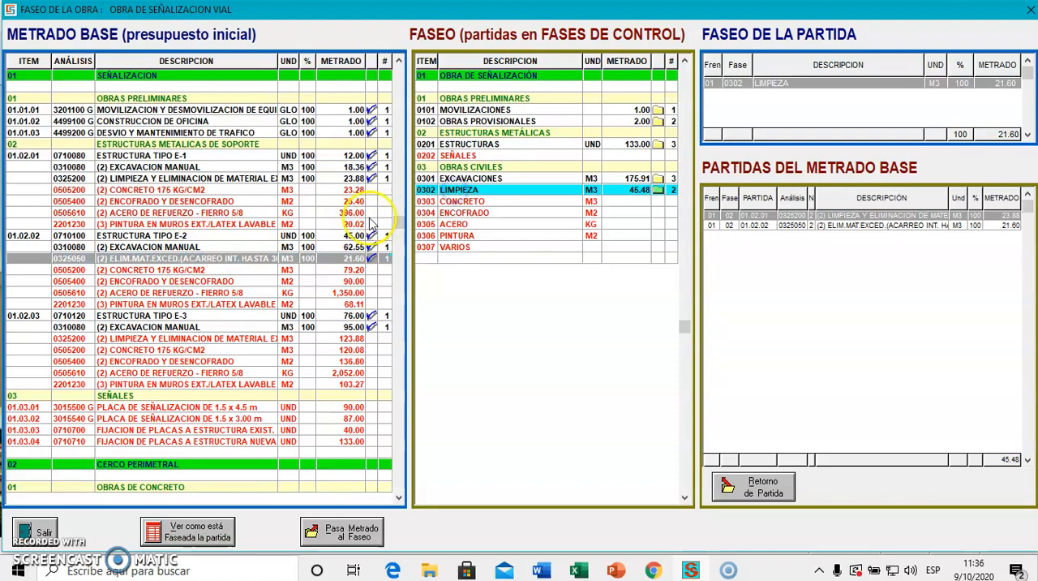
pyautogui.click(158, 341)
pyautogui.click(470, 192)
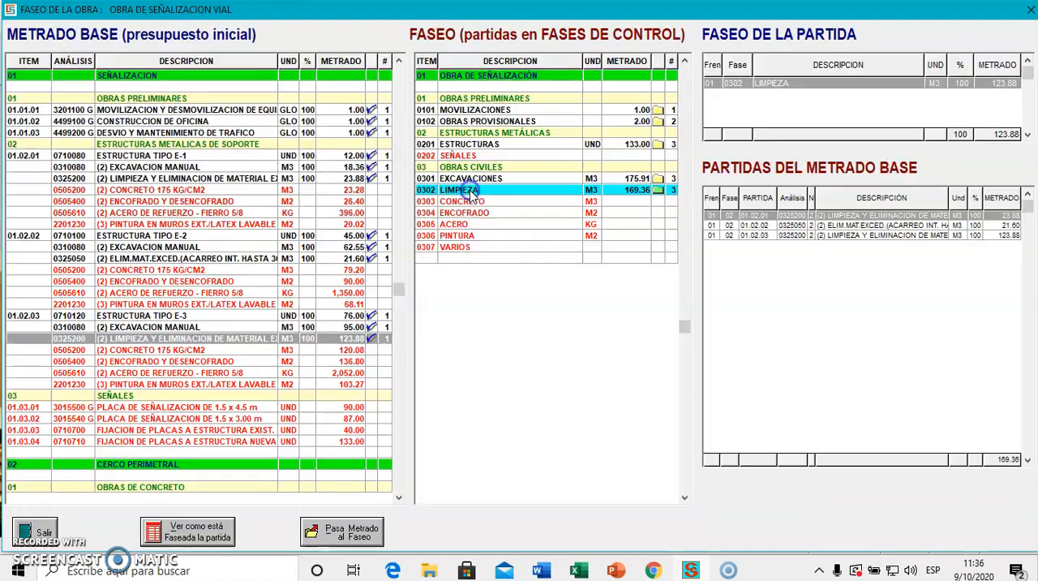
# Assign the CONCRETO 175 KG/CM2 sub-items of ESTRUCTURA TIPO E-1 and E-2 to phase 0303 CONCRETO, and try the same for E-3.
pyautogui.click(210, 190)
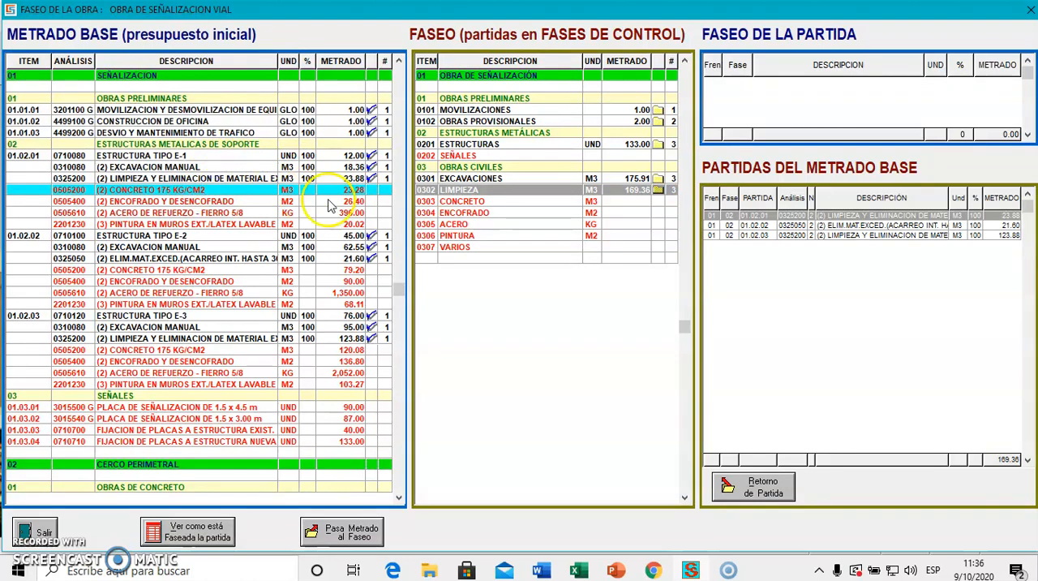
pyautogui.click(534, 203)
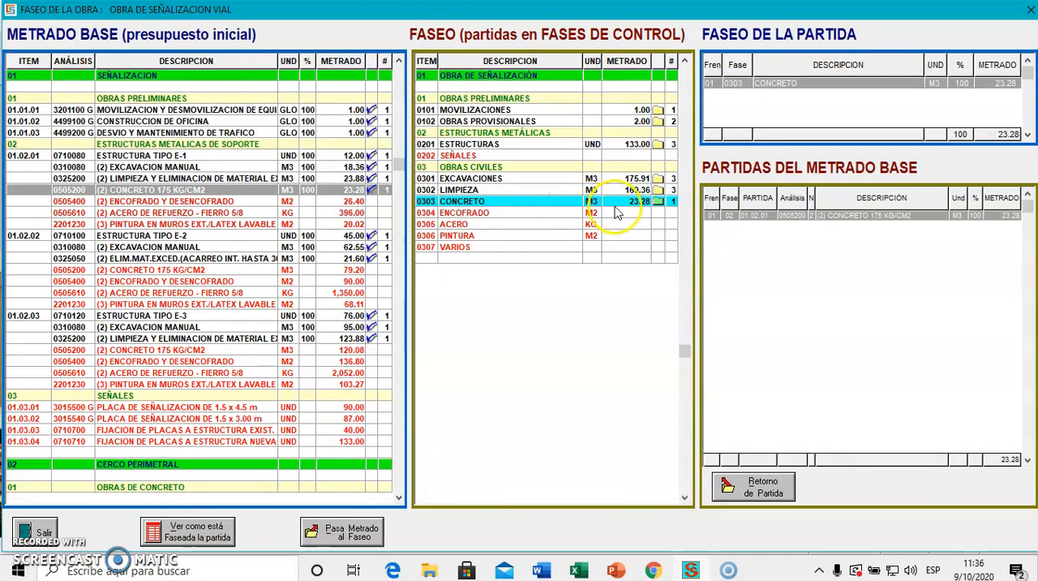
pyautogui.click(197, 270)
pyautogui.click(540, 203)
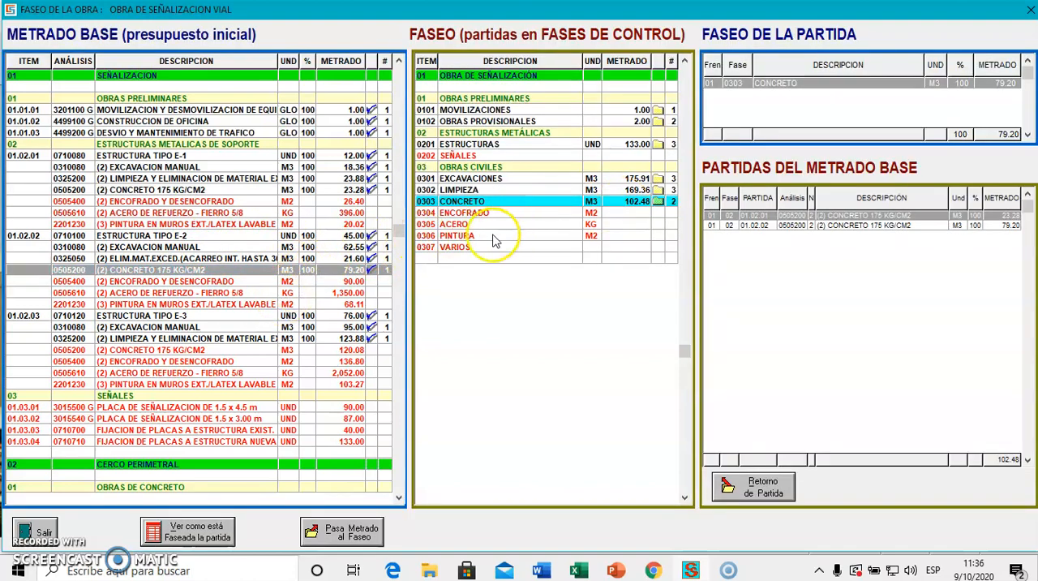
pyautogui.click(163, 350)
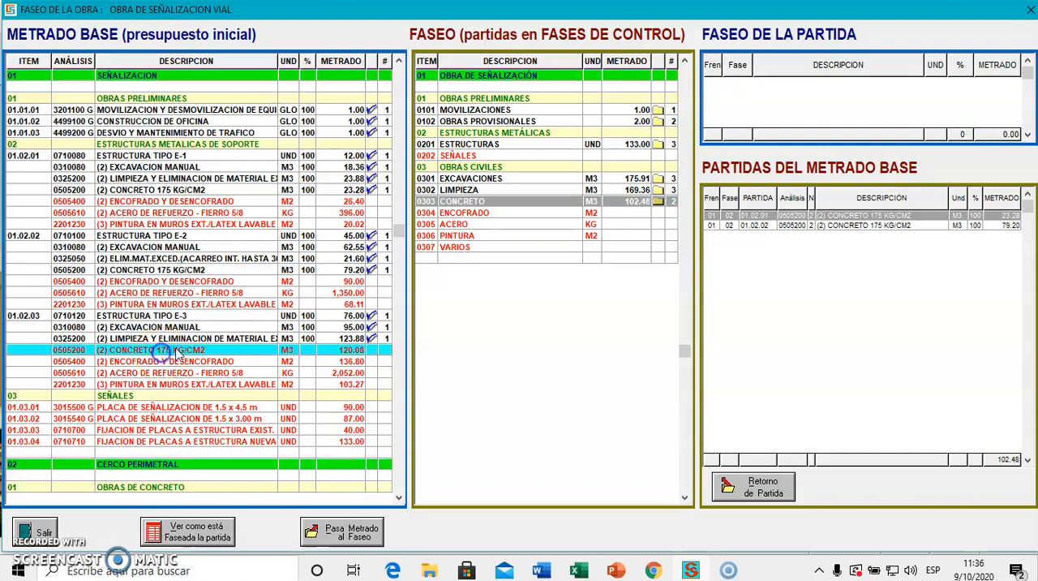
pyautogui.click(461, 203)
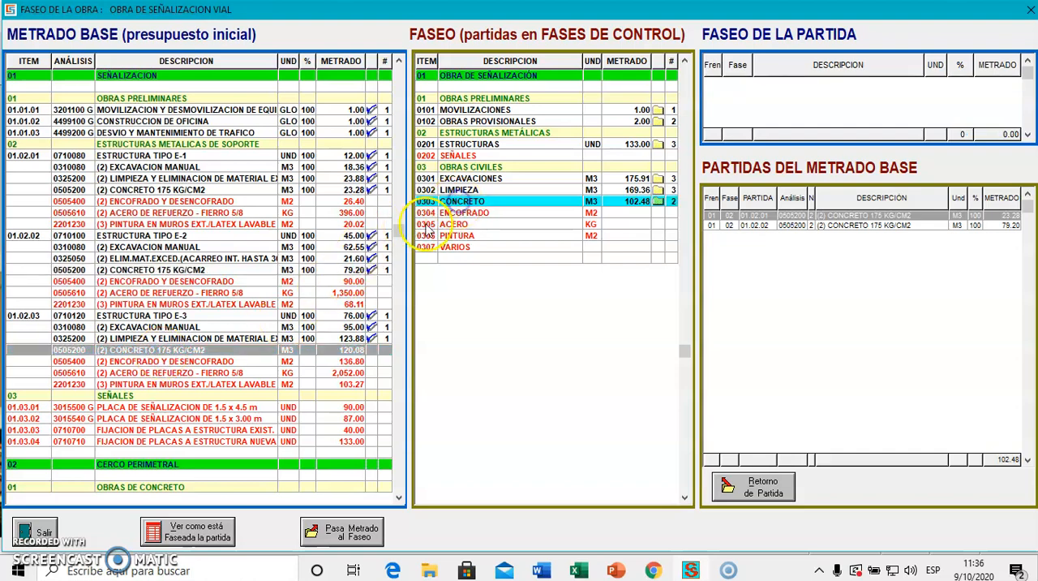
# Assign the ENCOFRADO Y DESENCOFRADO sub-items of ESTRUCTURA TIPO E-1, E-2 and E-3 to control phase 0304 ENCOFRADO.
pyautogui.click(217, 203)
pyautogui.click(490, 213)
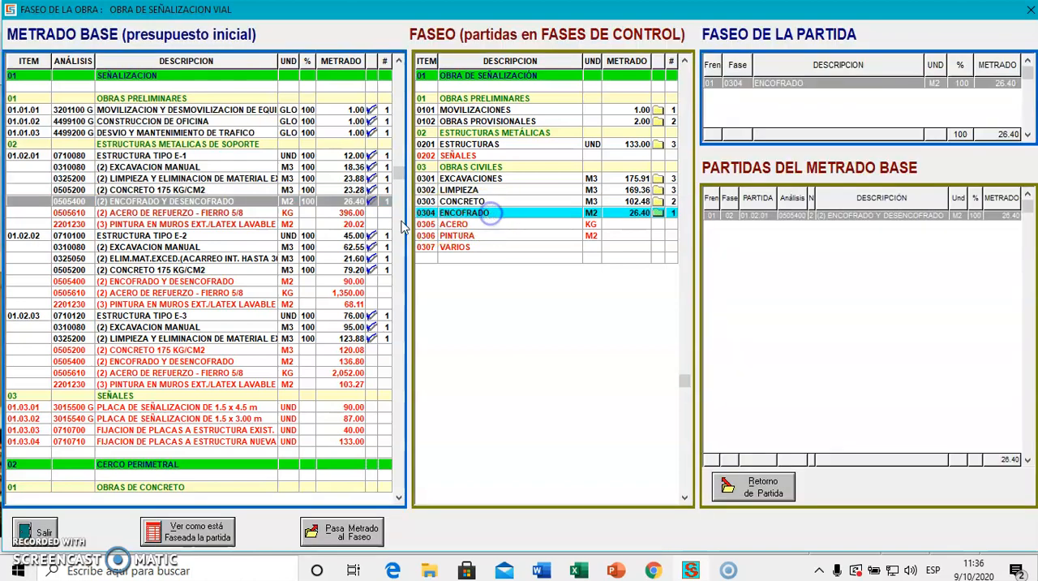
pyautogui.click(206, 280)
pyautogui.click(478, 212)
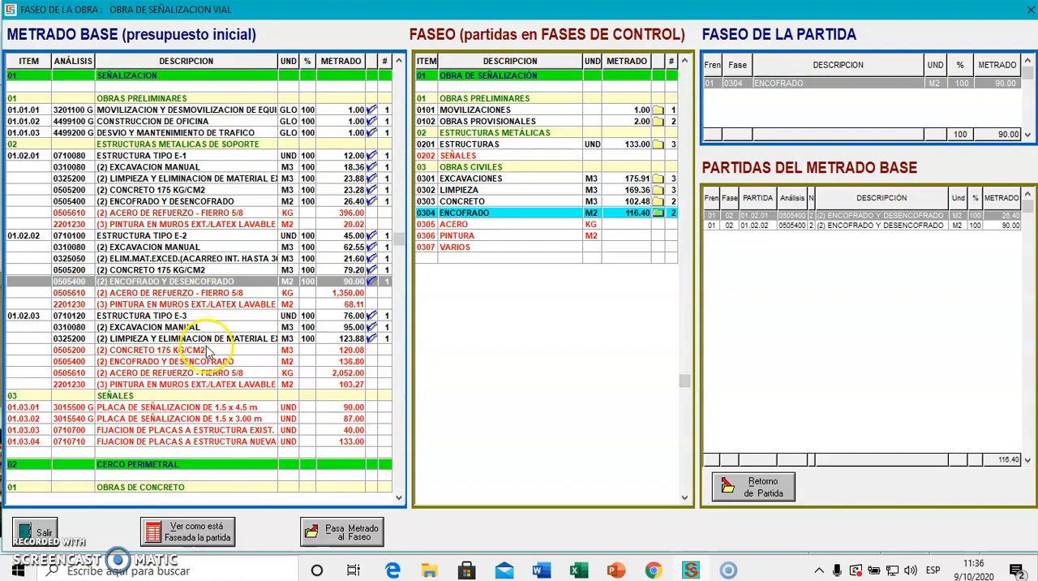
pyautogui.click(207, 349)
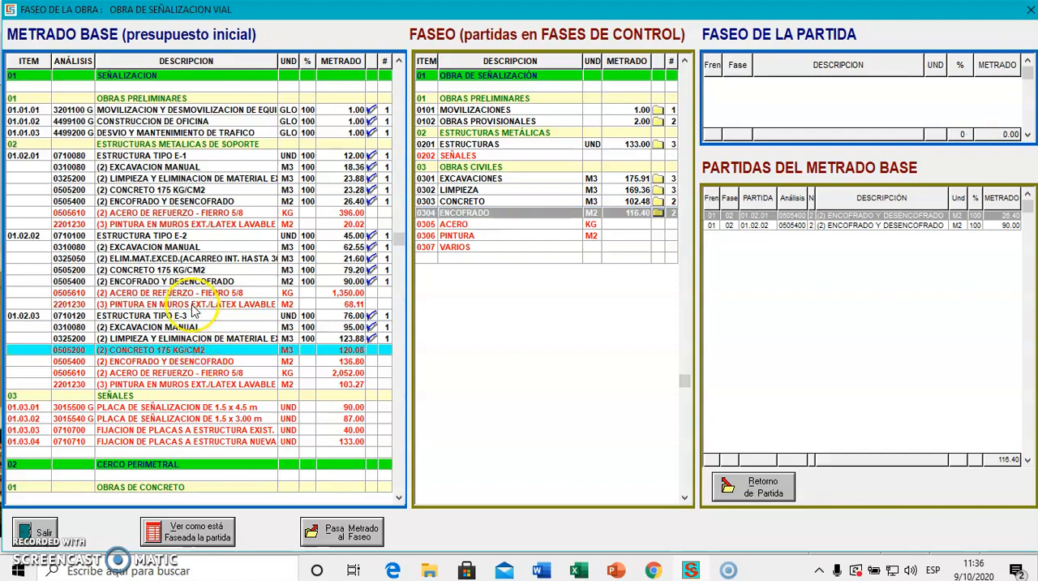
pyautogui.click(185, 362)
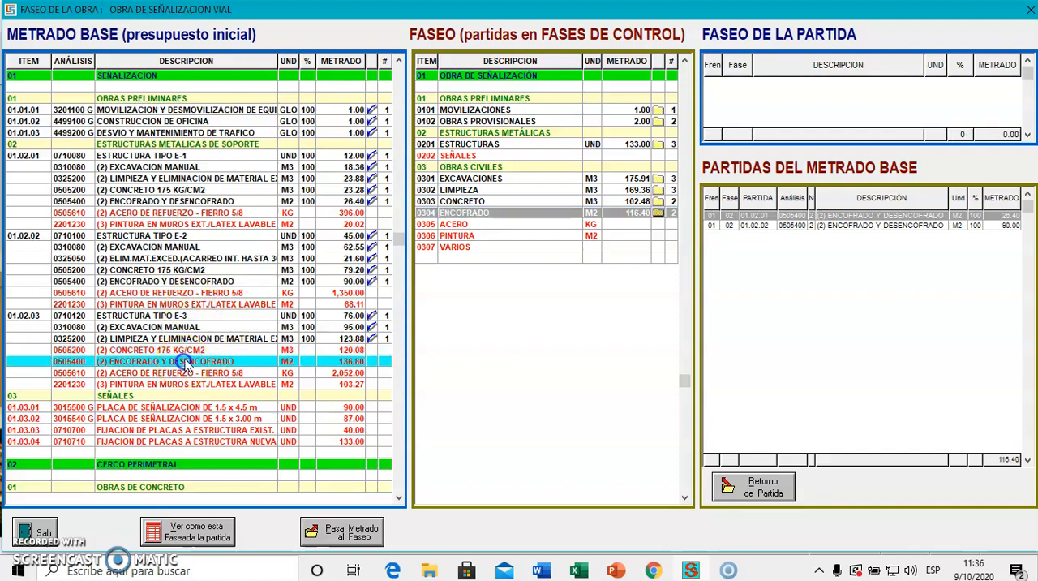
pyautogui.click(451, 214)
# Assign the CONCRETO 175 KG/CM2 sub-item of ESTRUCTURA TIPO E-3 to control phase 0303 CONCRETO.
pyautogui.click(471, 202)
pyautogui.click(206, 351)
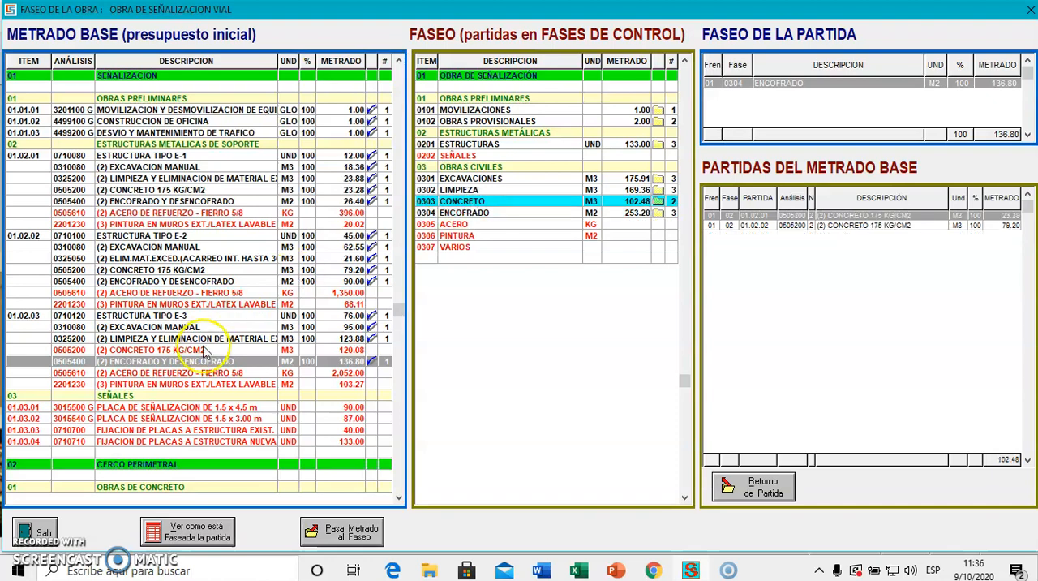
pyautogui.click(469, 202)
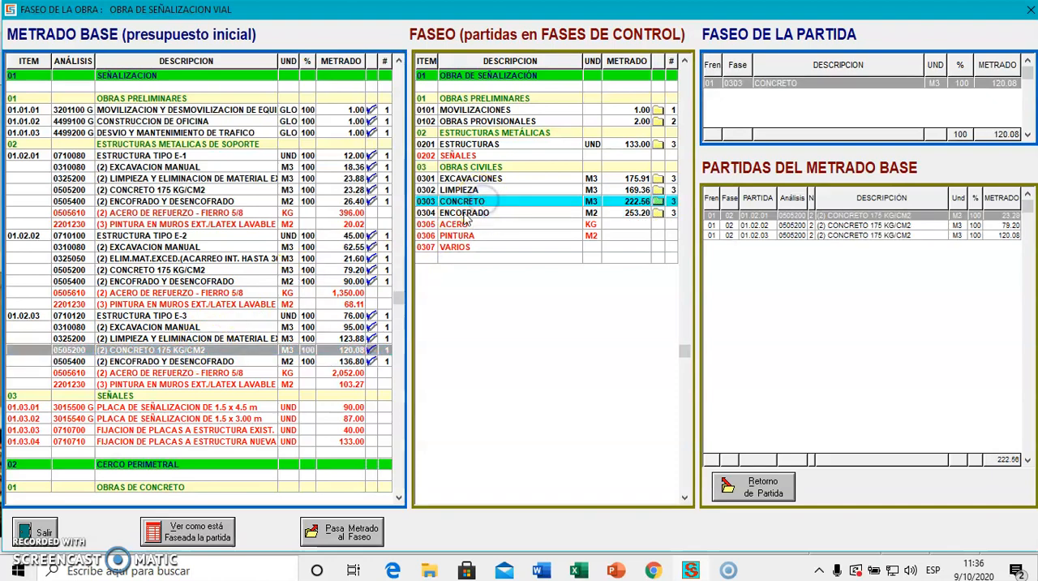
# Assign the ACERO DE REFUERZO - FIERRO 5/8 sub-items of ESTRUCTURA TIPO E-1, E-2 and E-3 to control phase 0305 ACERO.
pyautogui.click(203, 213)
pyautogui.click(483, 224)
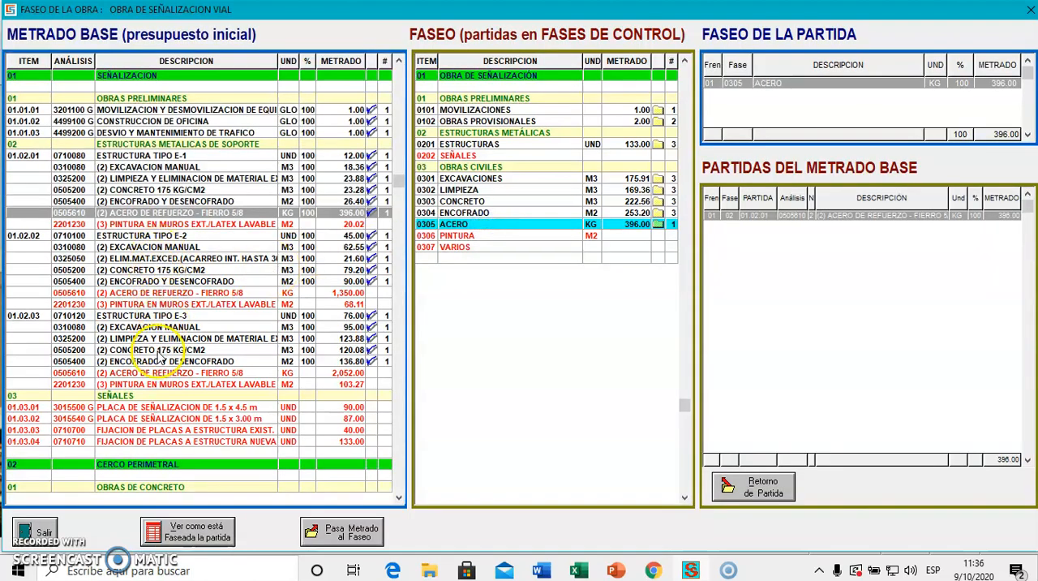
pyautogui.click(154, 294)
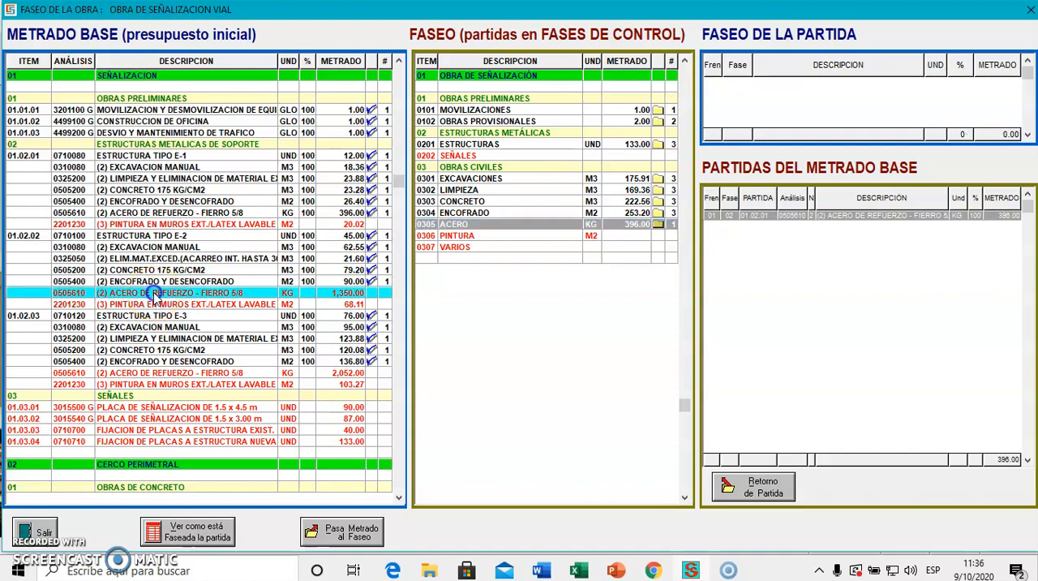
pyautogui.click(456, 225)
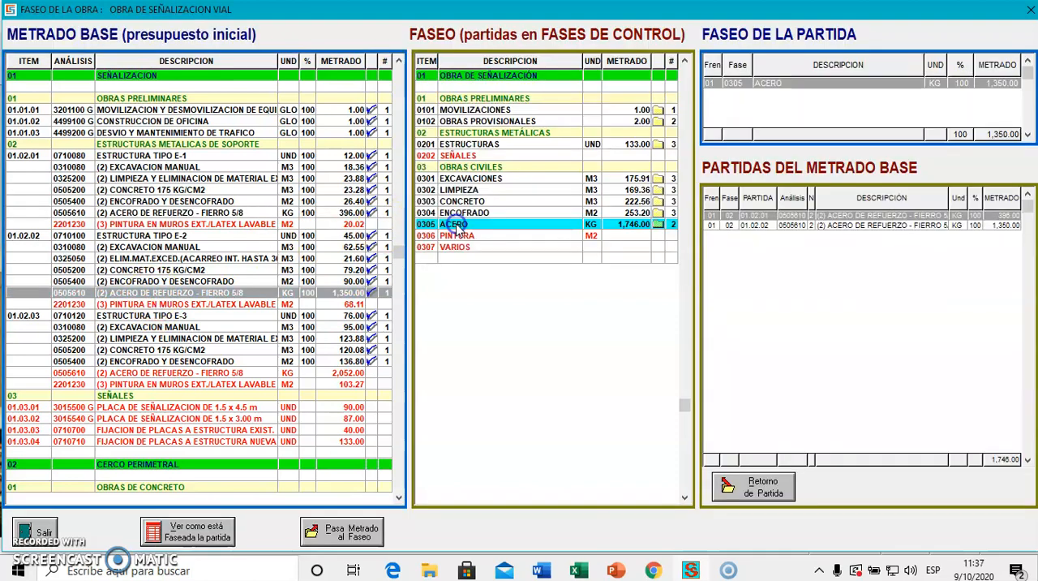
pyautogui.click(189, 373)
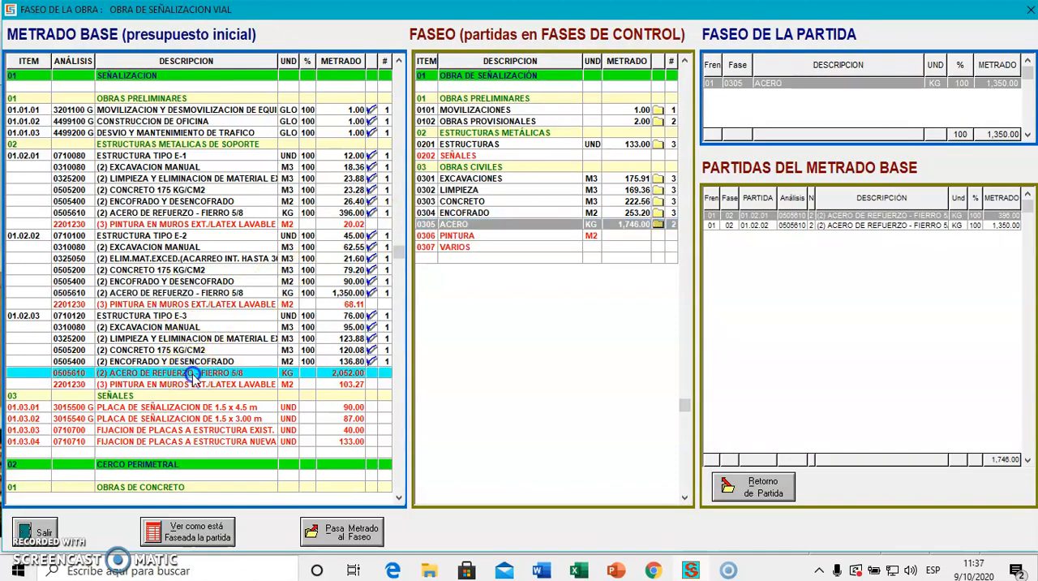
pyautogui.click(460, 227)
# Assign the PINTURA EN MUROS EXT./LATEX LAVABLE sub-items of ESTRUCTURA TIPO E-1, E-2 and E-3 to control phase 0306 PINTURA.
pyautogui.click(234, 224)
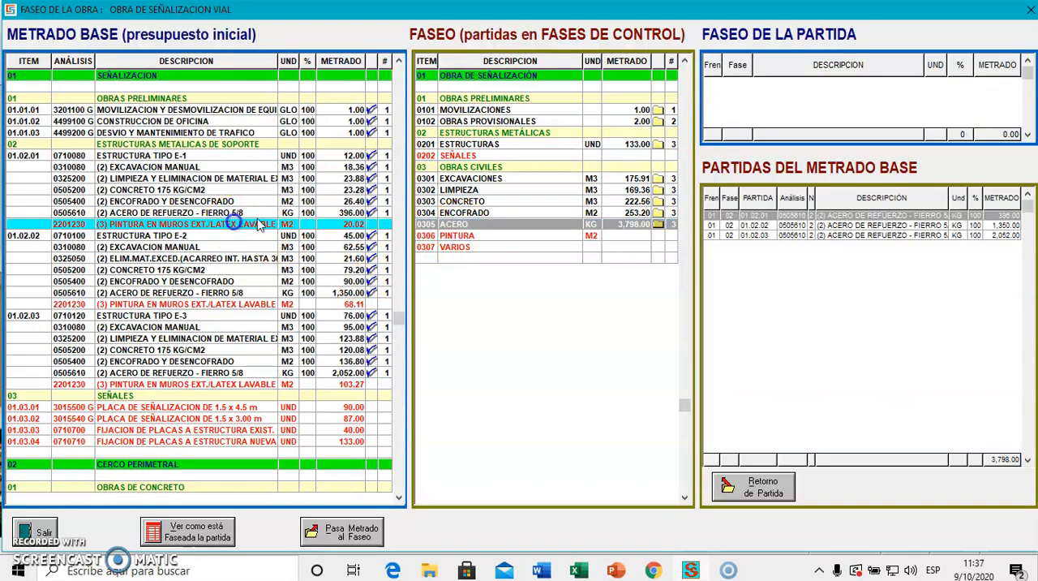
pyautogui.click(459, 236)
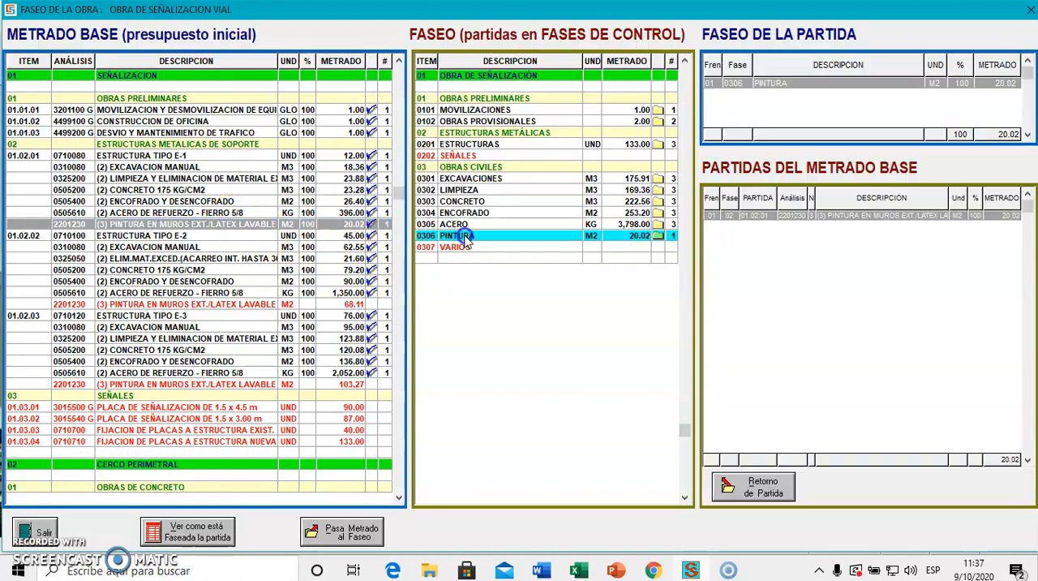
pyautogui.click(253, 306)
pyautogui.click(457, 236)
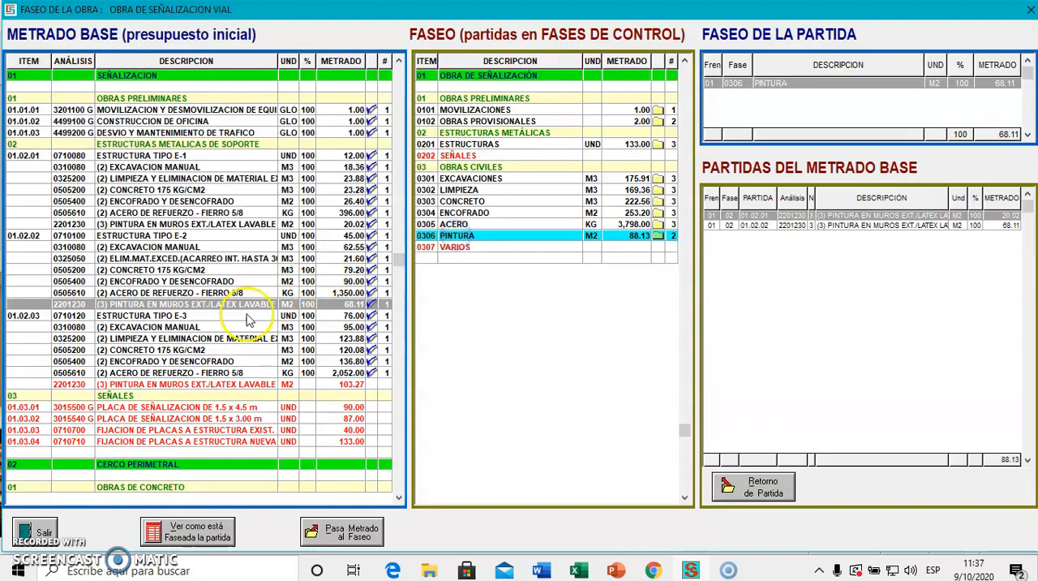
pyautogui.click(223, 383)
pyautogui.click(455, 236)
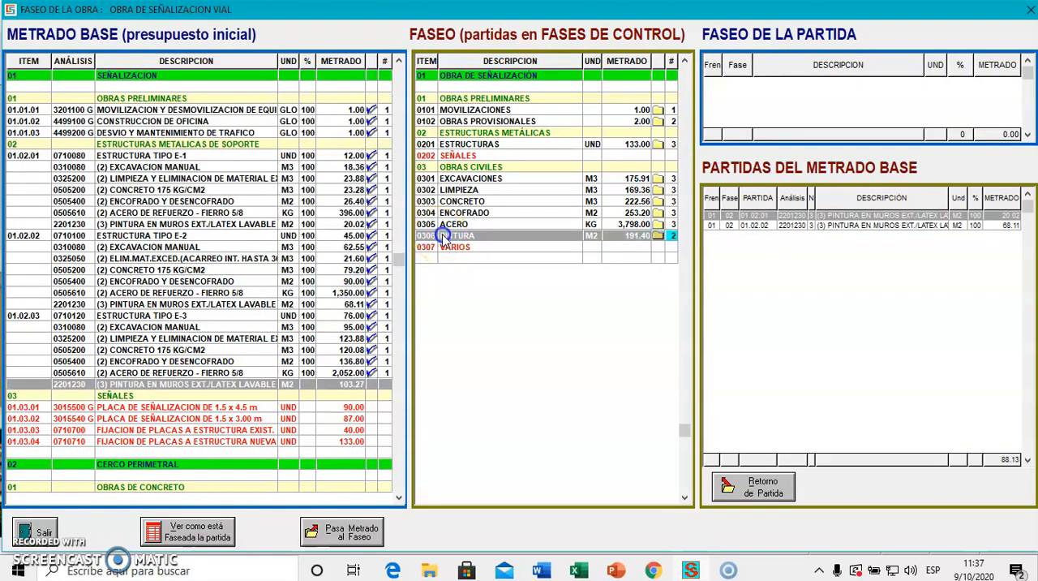
pyautogui.press('Down')
pyautogui.press('Down')
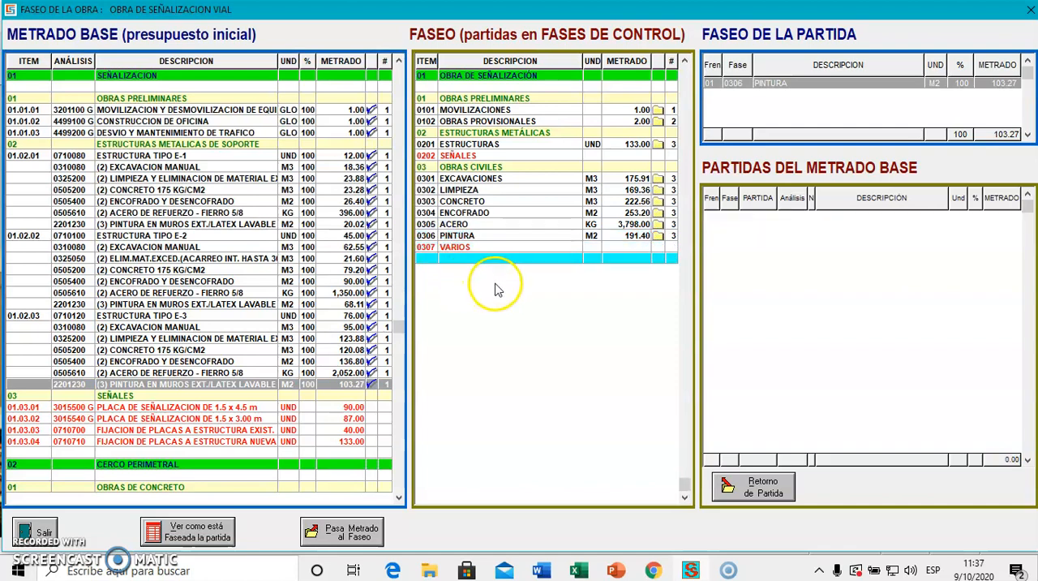
# Assign PLACA DE SEÑALIZACION DE 1.5 x 4.5 m to phase 0202 SEÑALES and PLACA DE SEÑALIZACION DE 1.5 x 3.00 m to phase 0201 ESTRUCTURAS.
pyautogui.click(290, 225)
pyautogui.press('Down')
pyautogui.press('Down')
pyautogui.press('Down')
pyautogui.press('Down')
pyautogui.press('Down')
pyautogui.press('Down')
pyautogui.press('Down')
pyautogui.press('Down')
pyautogui.press('Down')
pyautogui.press('Down')
pyautogui.press('Down')
pyautogui.press('Down')
pyautogui.press('Down')
pyautogui.press('Down')
pyautogui.press('Down')
pyautogui.press('Down')
pyautogui.press('Down')
pyautogui.press('Down')
pyautogui.press('Down')
pyautogui.press('Down')
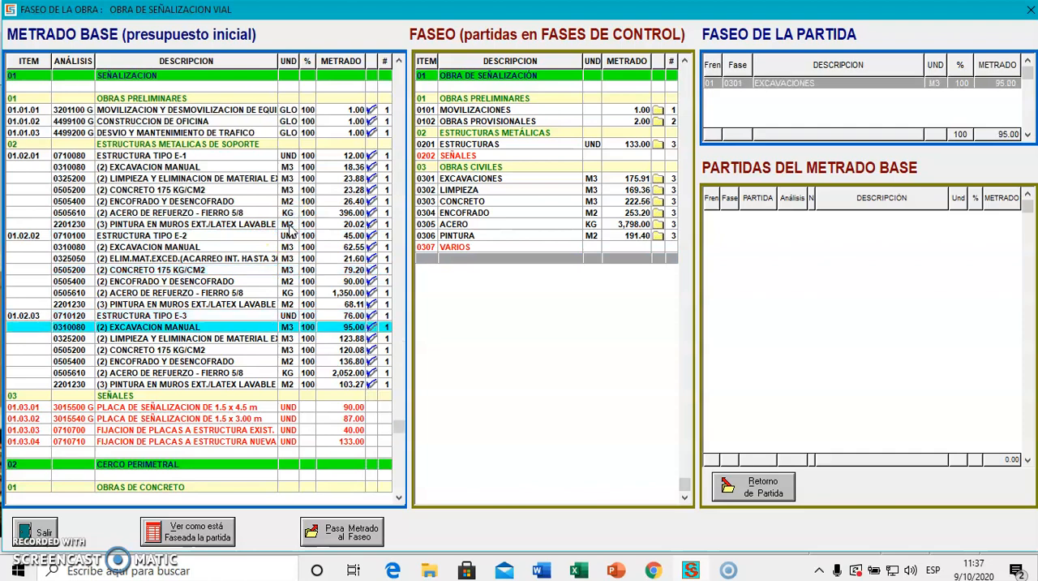
pyautogui.press('Down')
pyautogui.press('Down')
pyautogui.press('Down')
pyautogui.press('Down')
pyautogui.press('Down')
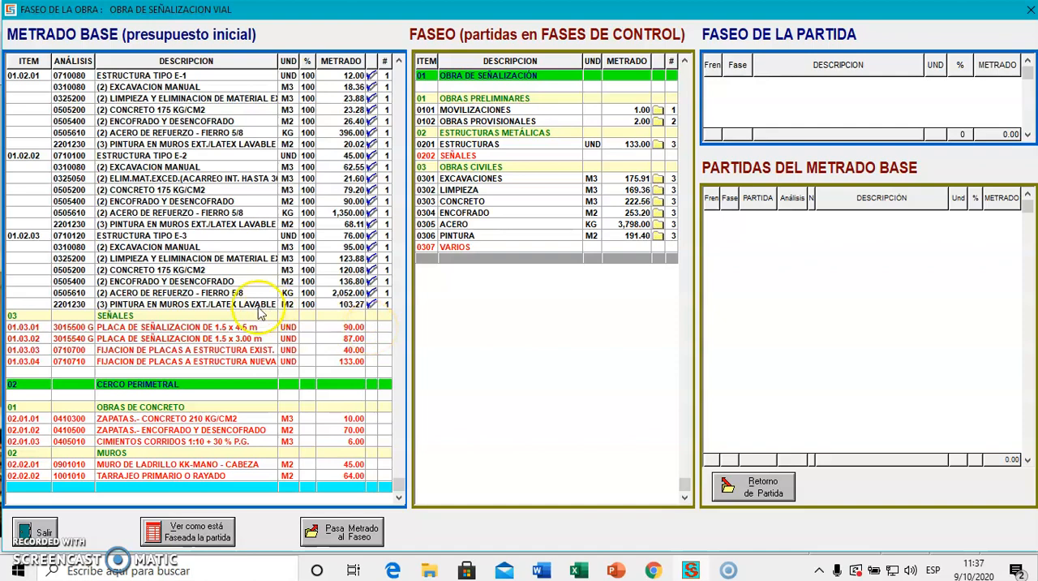
pyautogui.click(247, 327)
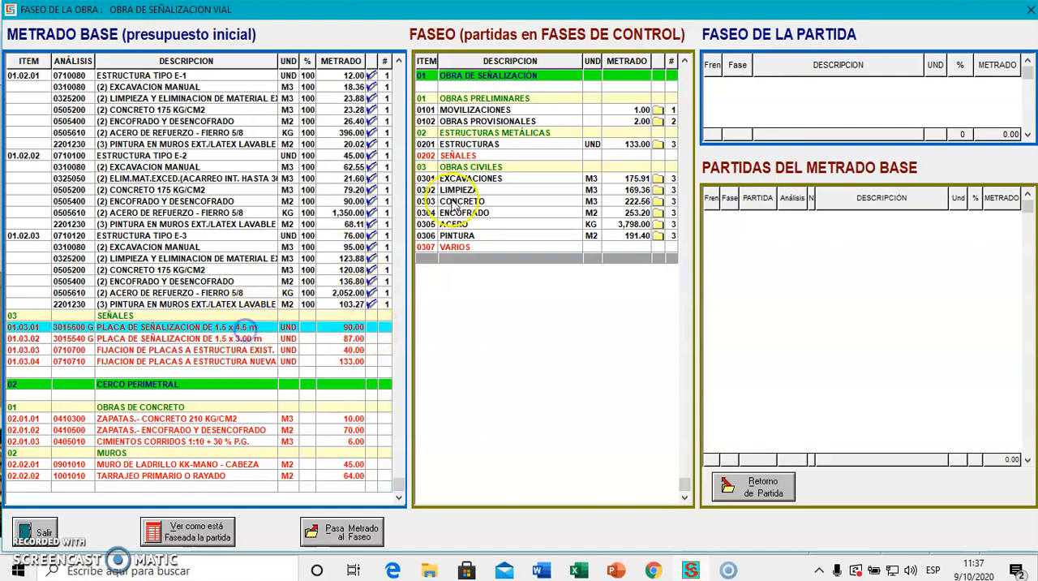
pyautogui.doubleClick(508, 155)
pyautogui.click(250, 339)
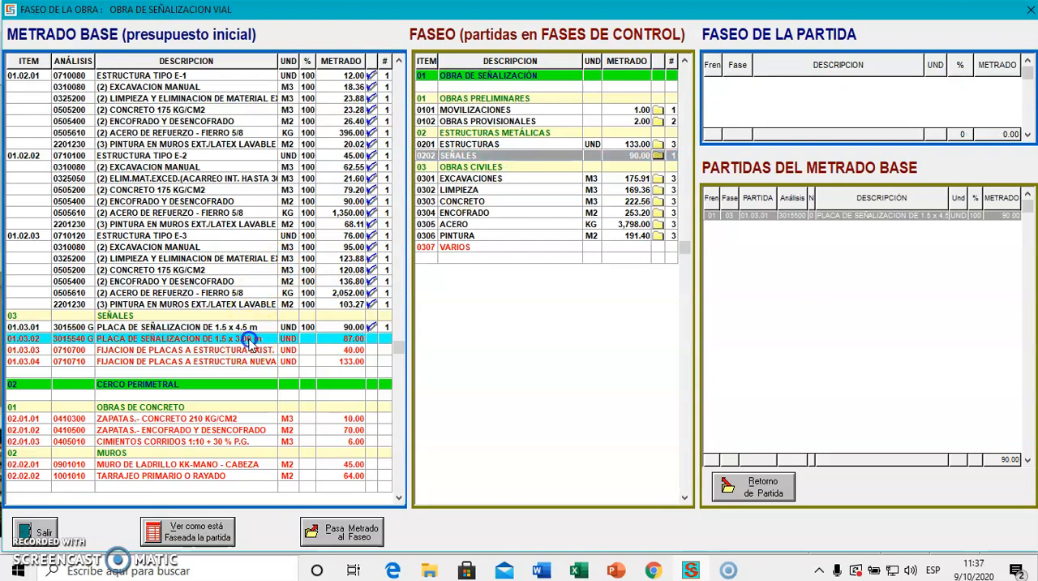
pyautogui.doubleClick(489, 144)
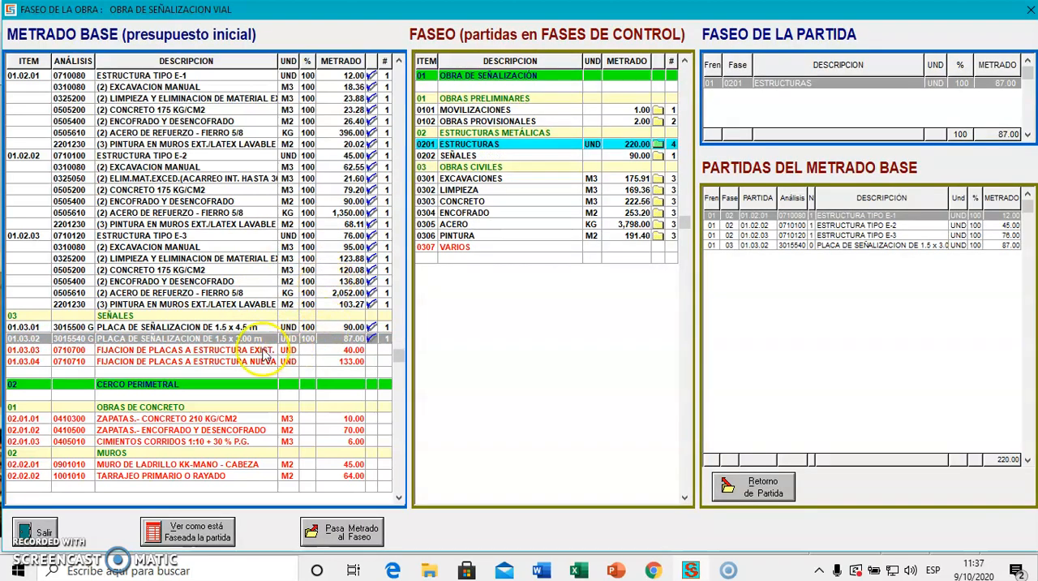
# Assign the items FIJACION DE PLACAS A ESTRUCTURA EXIST. and FIJACION DE PLACAS A ESTRUCTURA NUEVA to control phase 0202 SEÑALES.
pyautogui.click(263, 351)
pyautogui.doubleClick(525, 155)
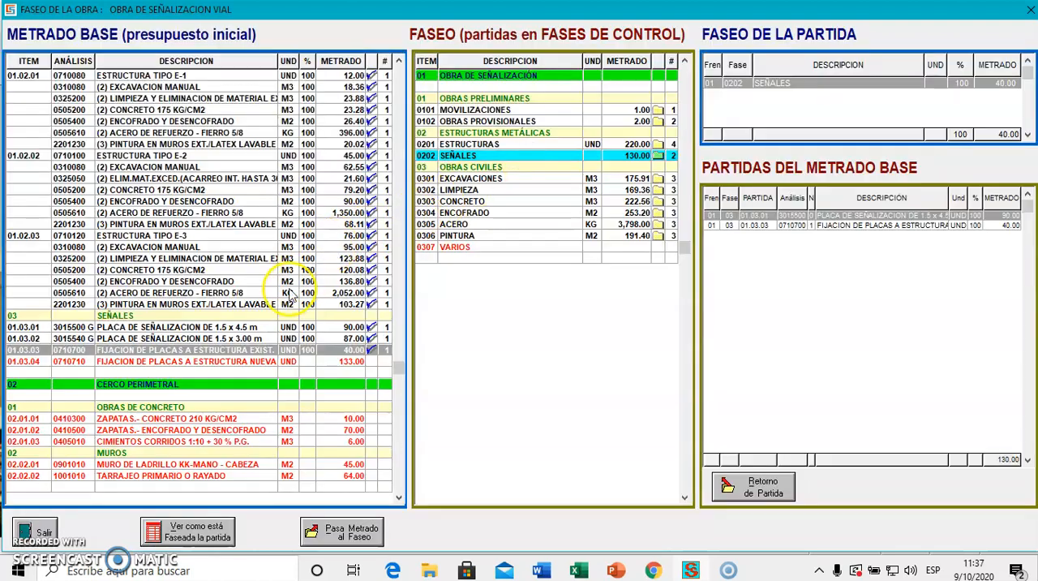
pyautogui.click(271, 361)
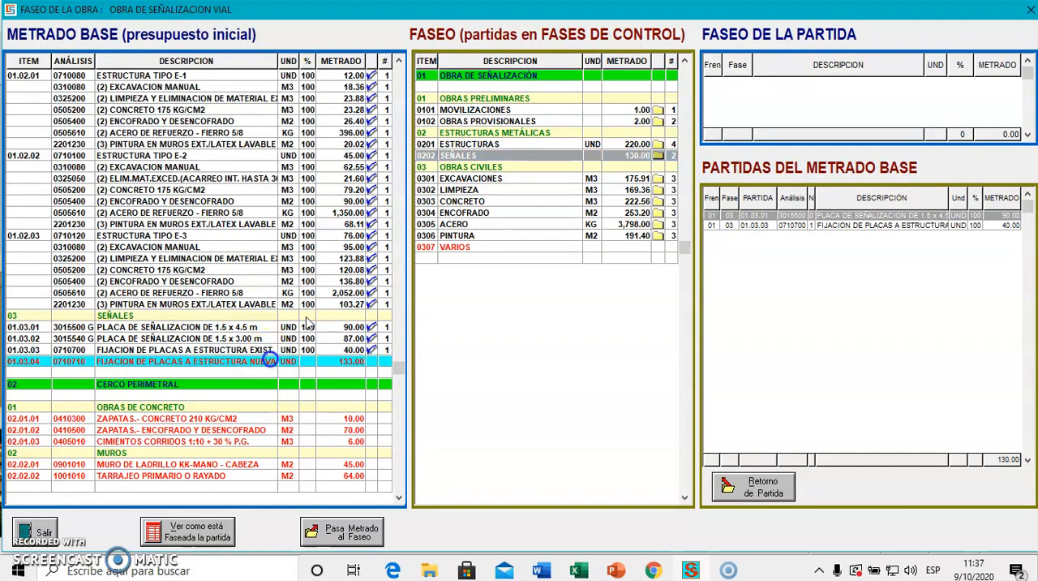
pyautogui.doubleClick(556, 155)
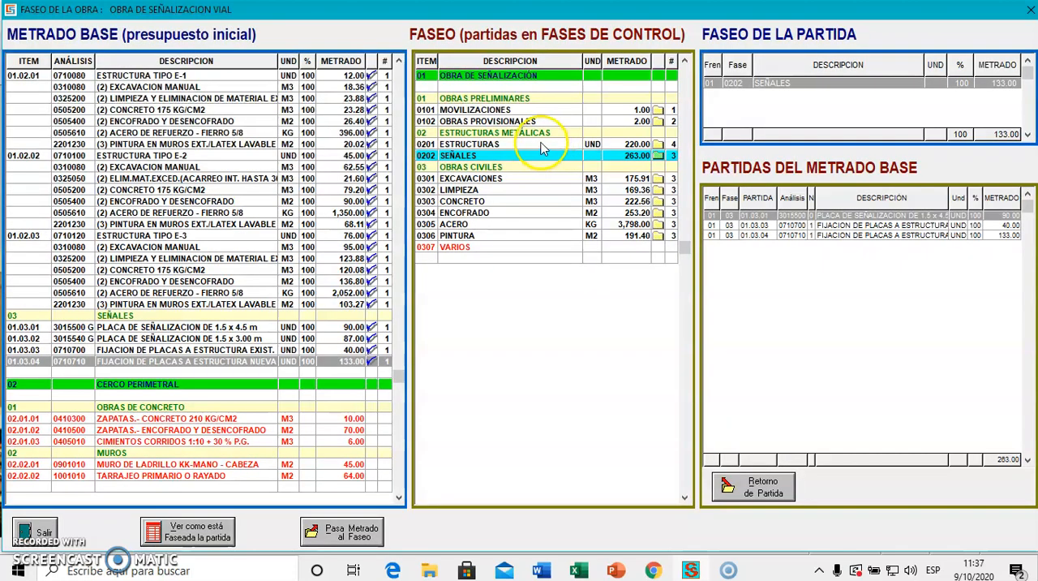
# Return PLACA DE SEÑALIZACION DE 1.5 x 3.00 m from phase 0201 ESTRUCTURAS to the base budget and reassign it to phase 0202 SEÑALES.
pyautogui.click(542, 146)
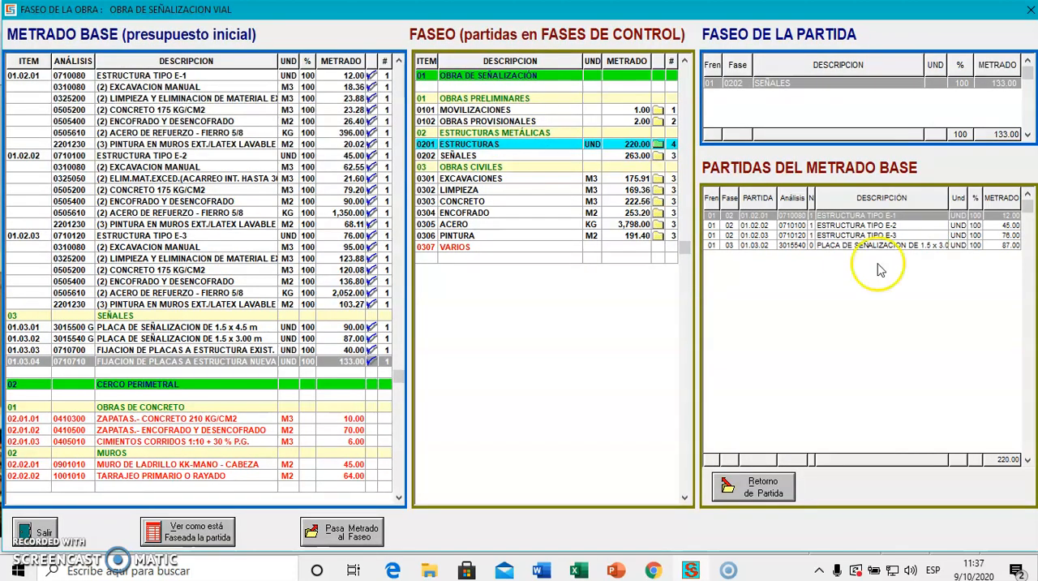
pyautogui.click(920, 248)
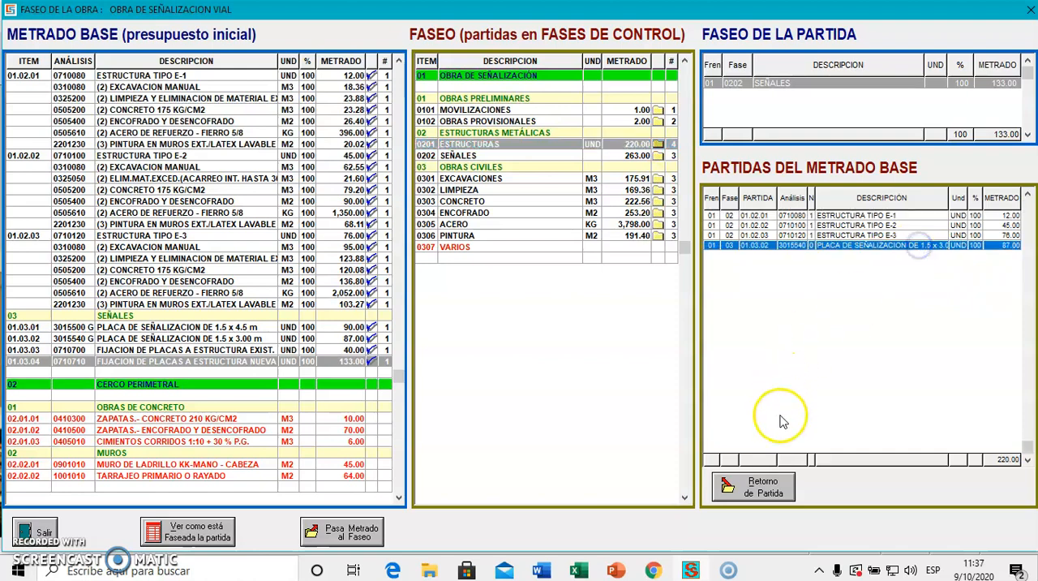
pyautogui.click(770, 486)
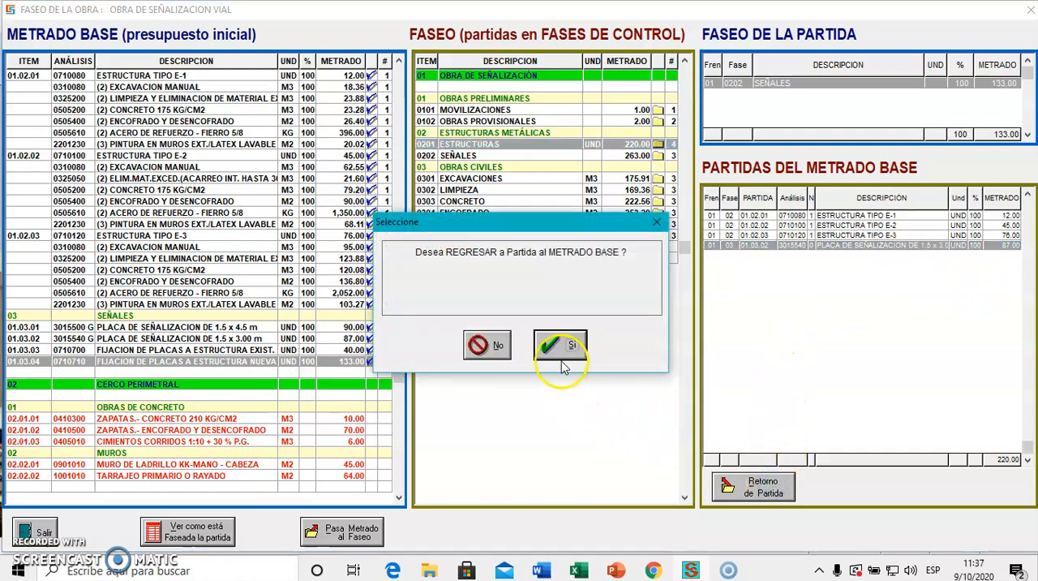
pyautogui.click(558, 344)
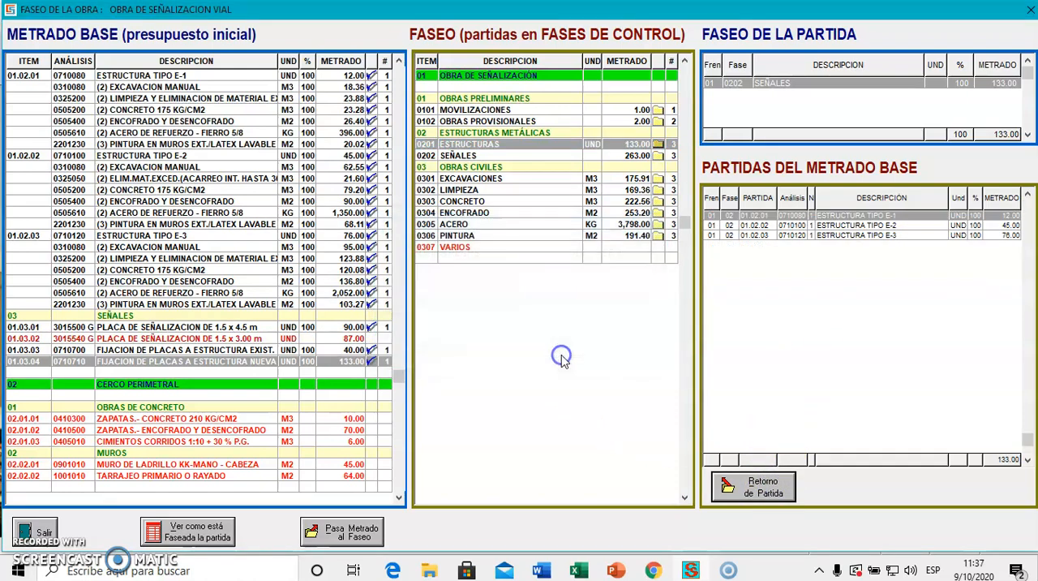
pyautogui.click(259, 339)
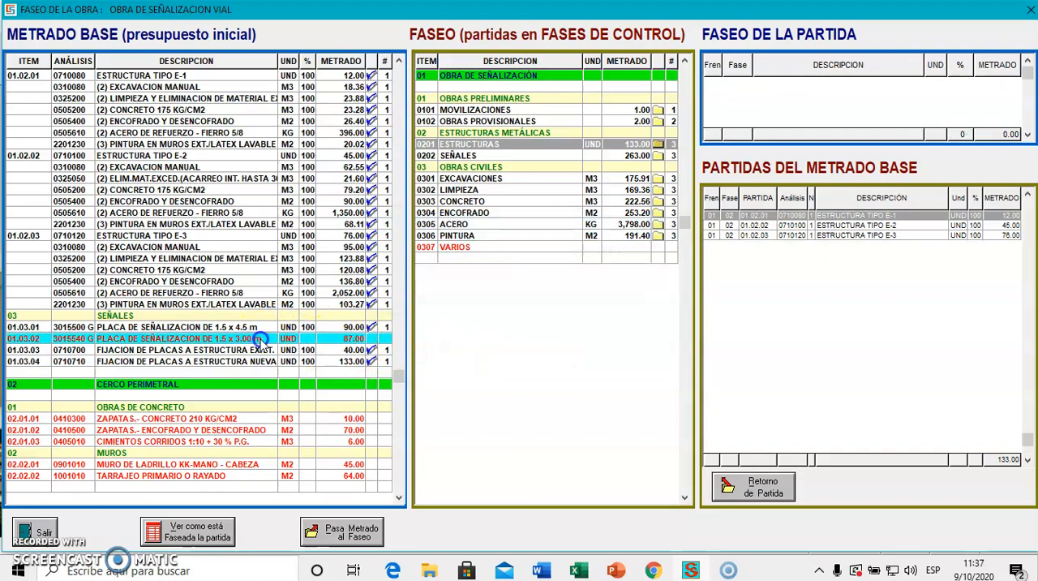
pyautogui.doubleClick(481, 155)
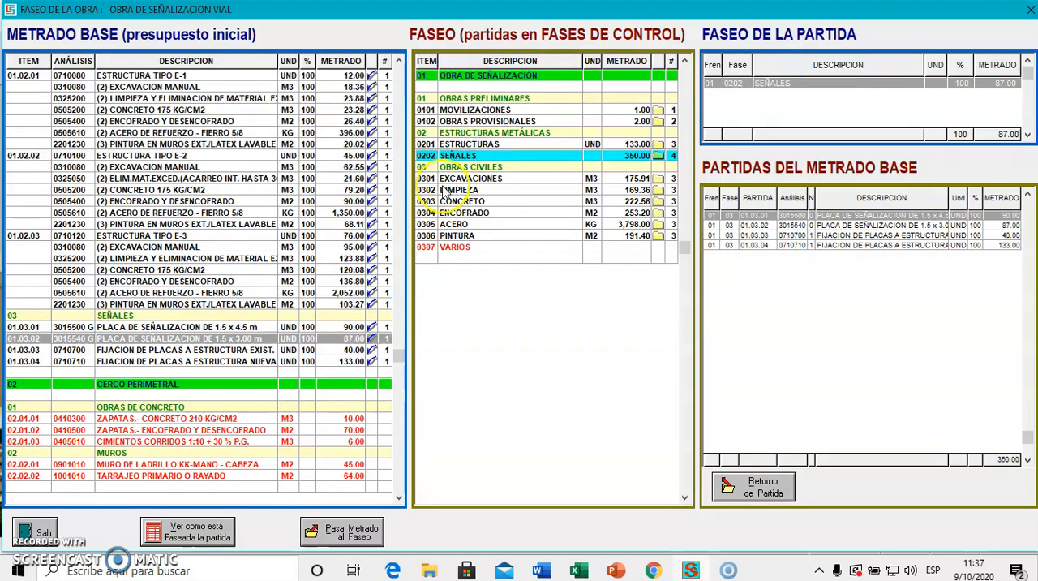
# Assign the three OBRAS DE CONCRETO items of CERCO PERIMETRAL, 02.01.01 to 02.01.03, to control phase 0307 VARIOS.
pyautogui.press('Down')
pyautogui.press('Down')
pyautogui.press('Down')
pyautogui.press('Down')
pyautogui.press('Down')
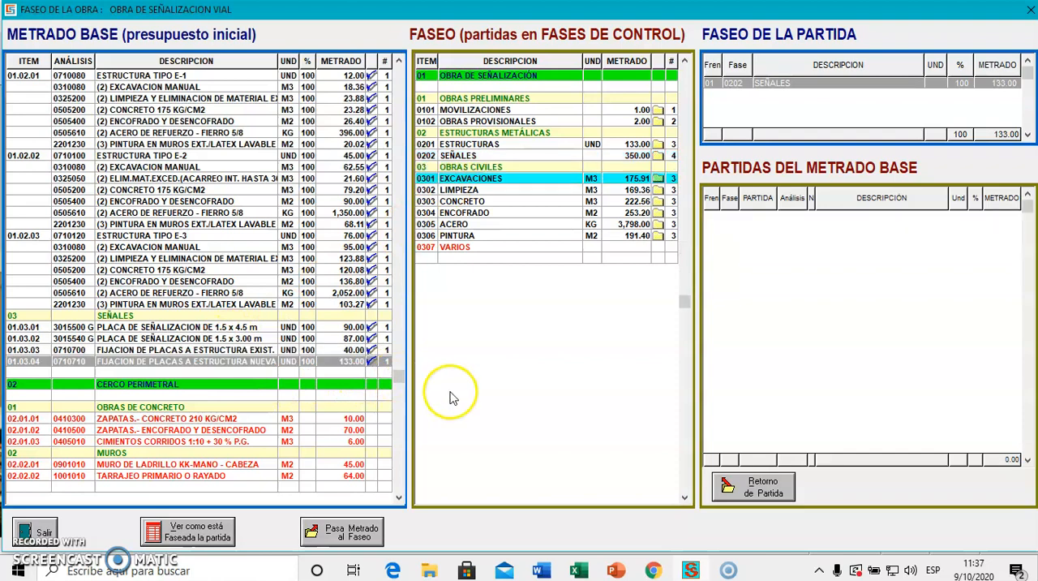
pyautogui.click(171, 418)
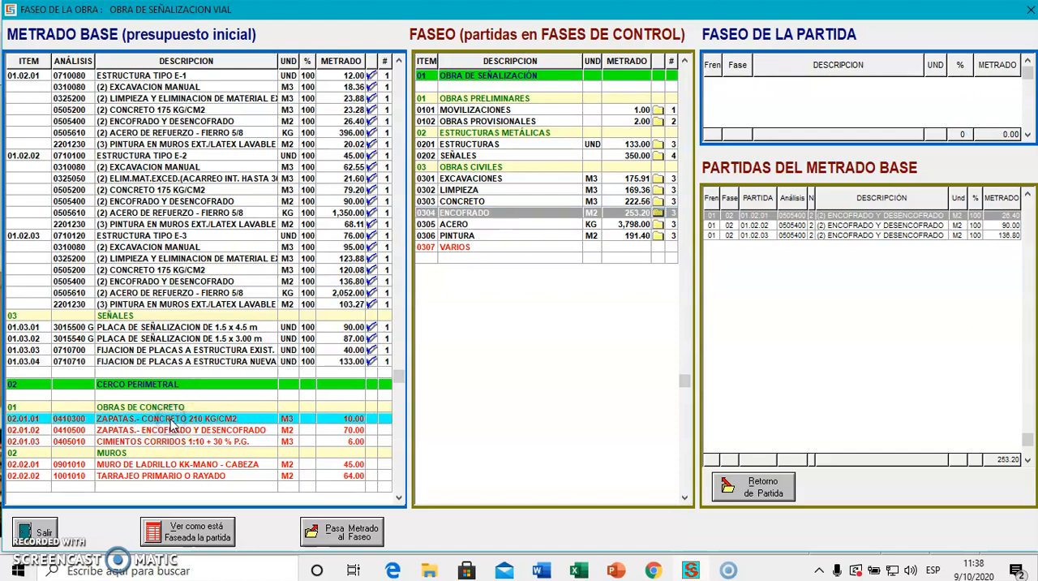
pyautogui.doubleClick(492, 246)
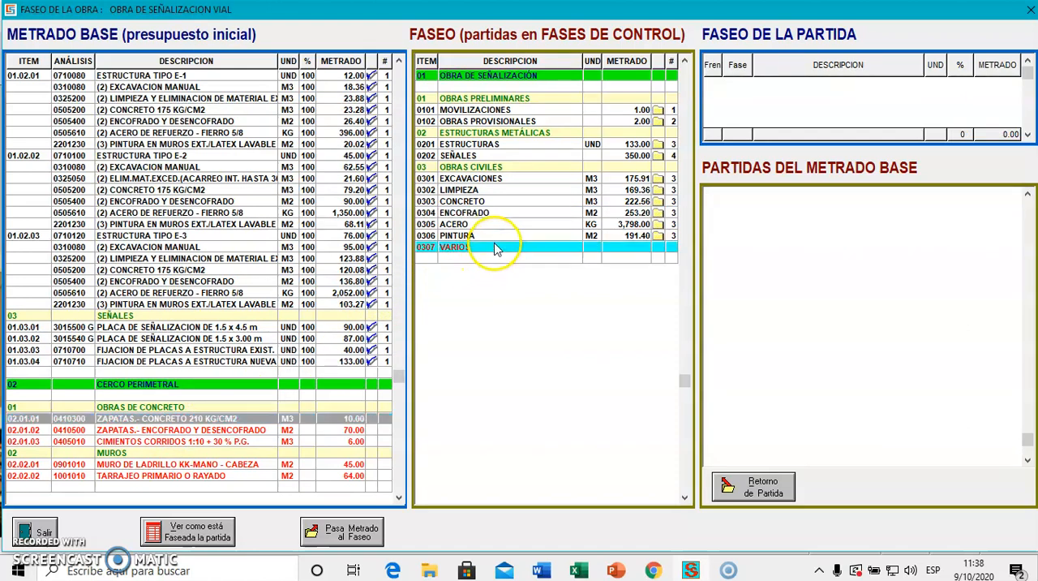
pyautogui.click(218, 430)
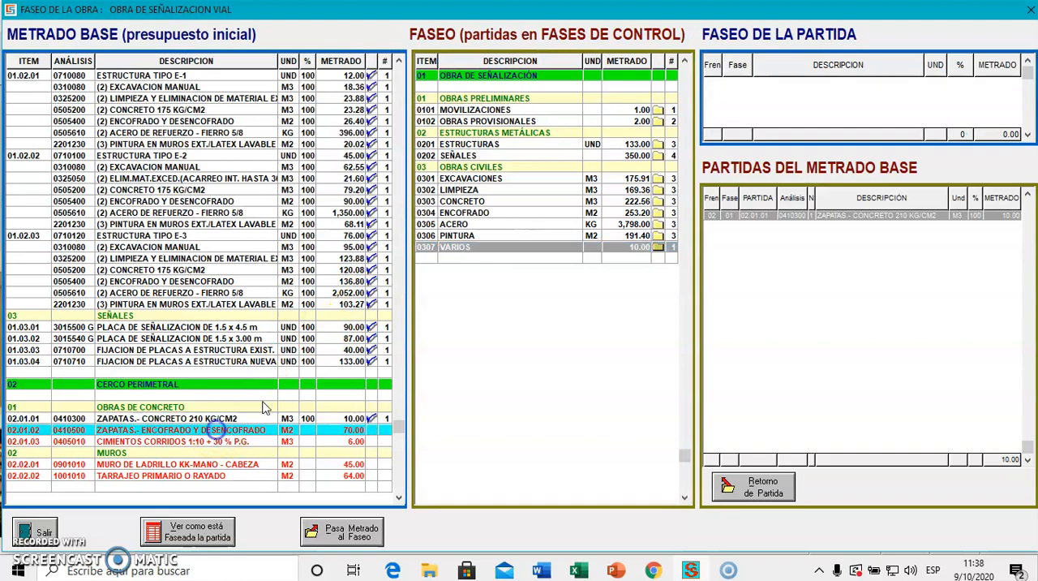
pyautogui.doubleClick(475, 248)
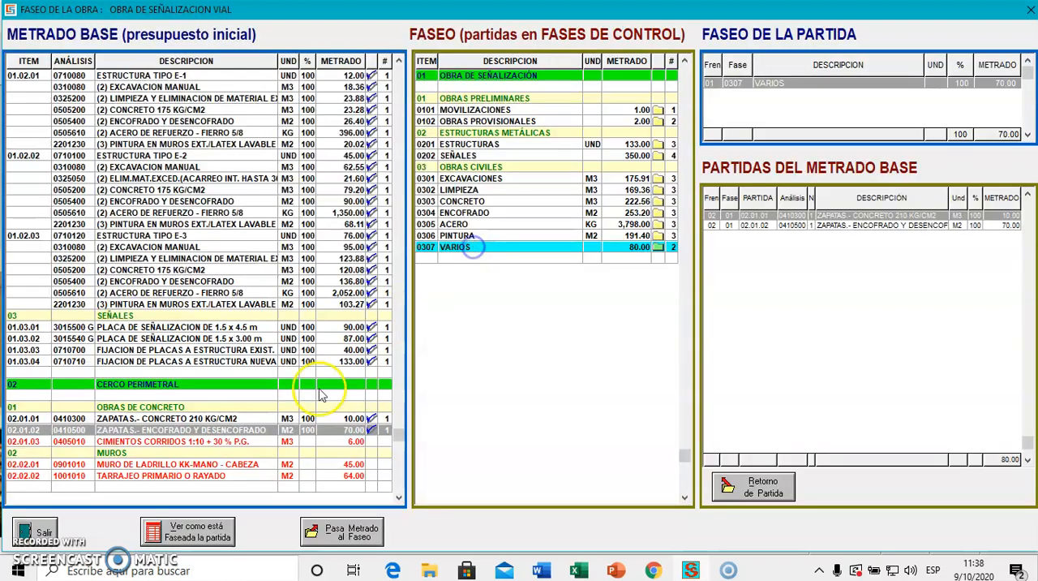
pyautogui.click(283, 443)
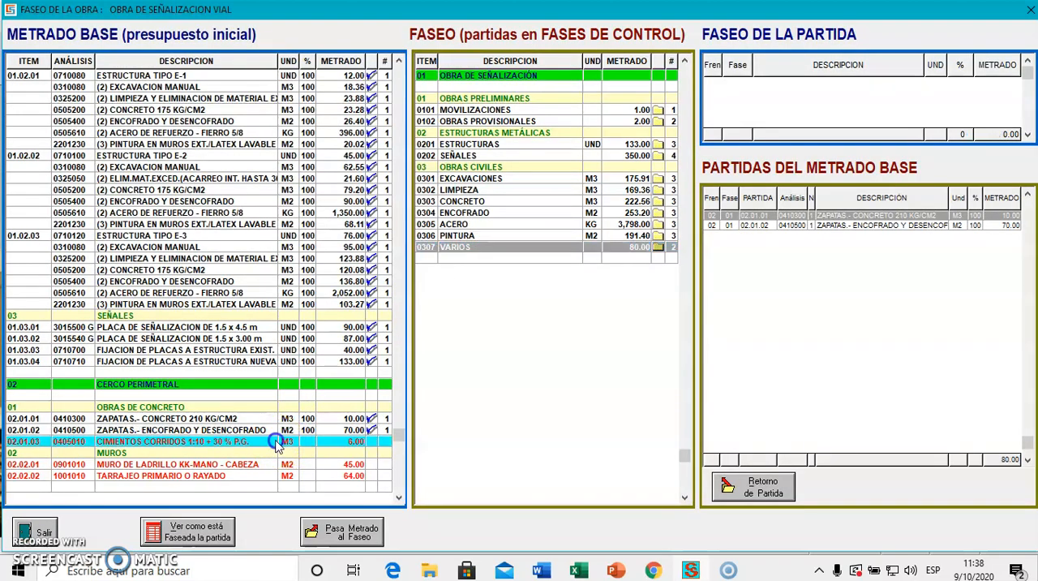
pyautogui.doubleClick(471, 248)
# Assign the MUROS items TARRAJEO PRIMARIO O RAYADO and MURO DE LADRILLO KK-MANO - CABEZA to control phase 0307 VARIOS.
pyautogui.click(256, 466)
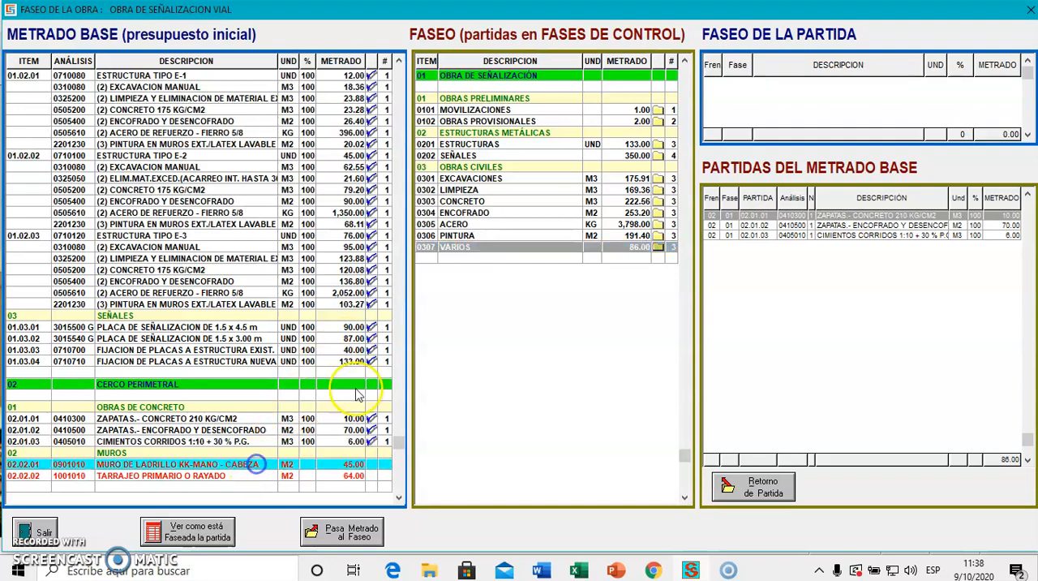
pyautogui.click(452, 247)
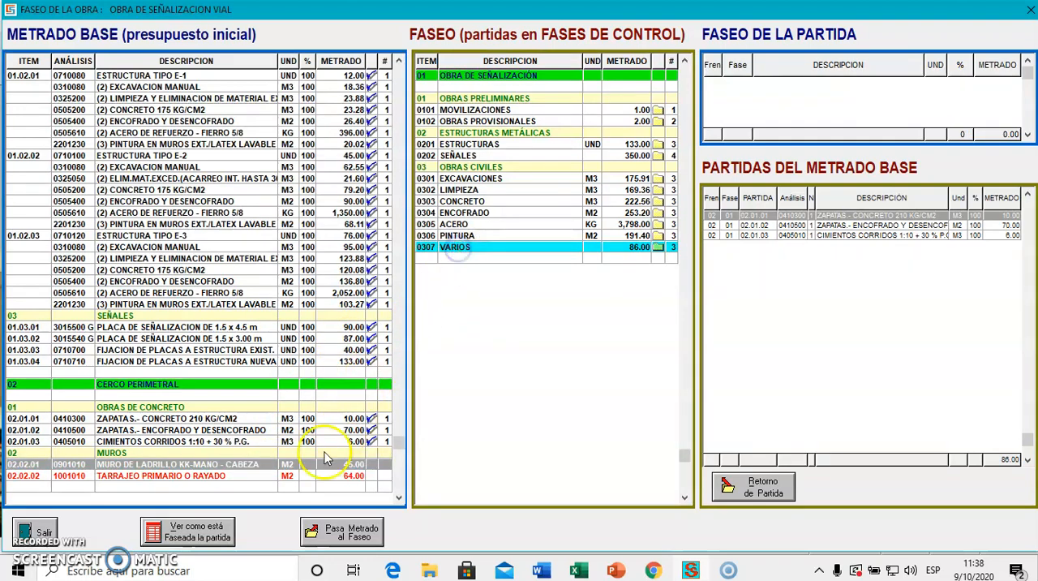
pyautogui.click(272, 477)
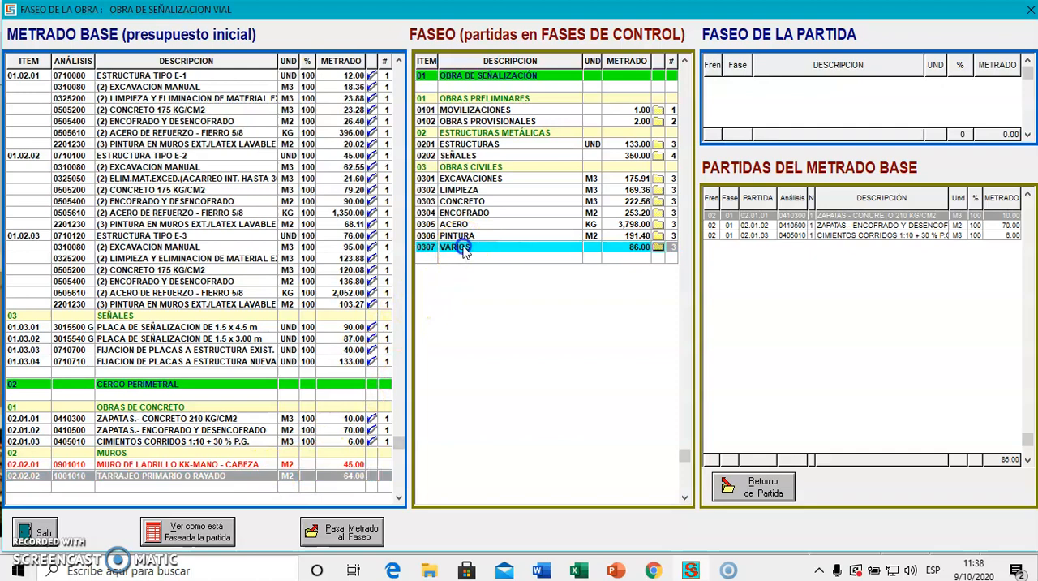
pyautogui.doubleClick(463, 247)
pyautogui.click(268, 466)
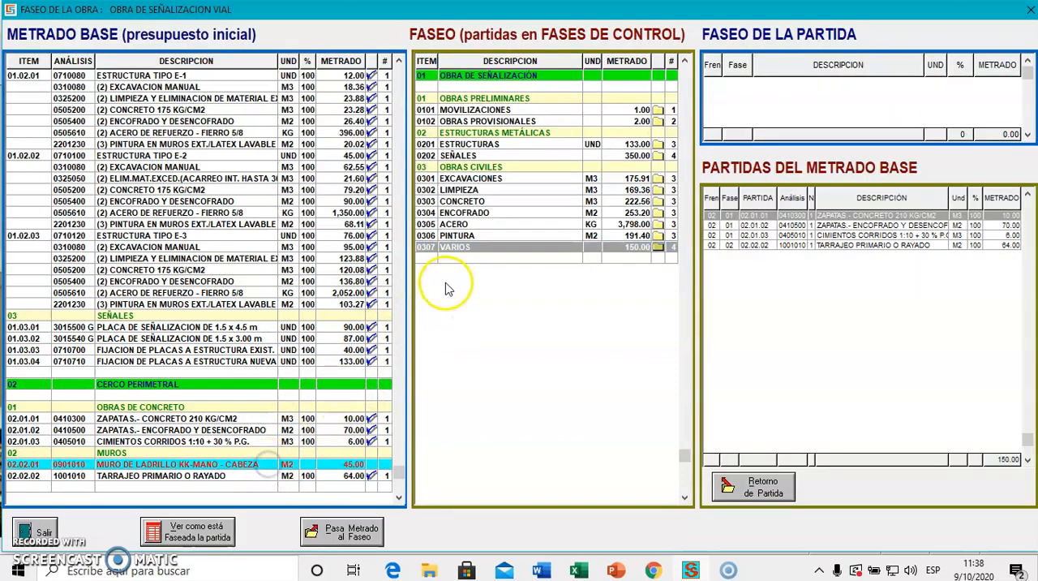
pyautogui.doubleClick(469, 248)
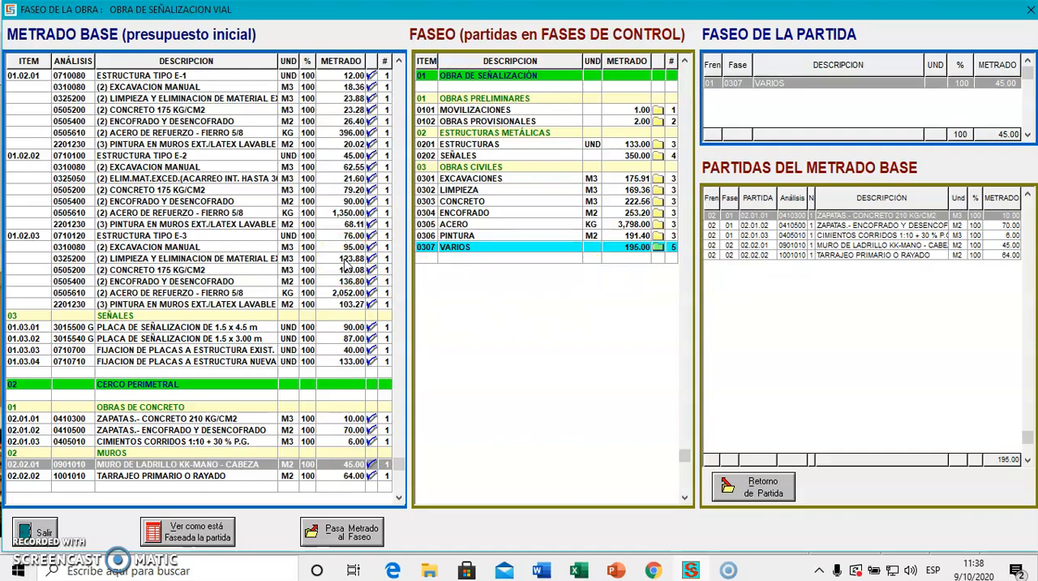
# Set the share of FIJACION DE PLACAS A ESTRUCTURA EXIST. assigned to phase 0202 SEÑALES to 40 %.
pyautogui.click(264, 327)
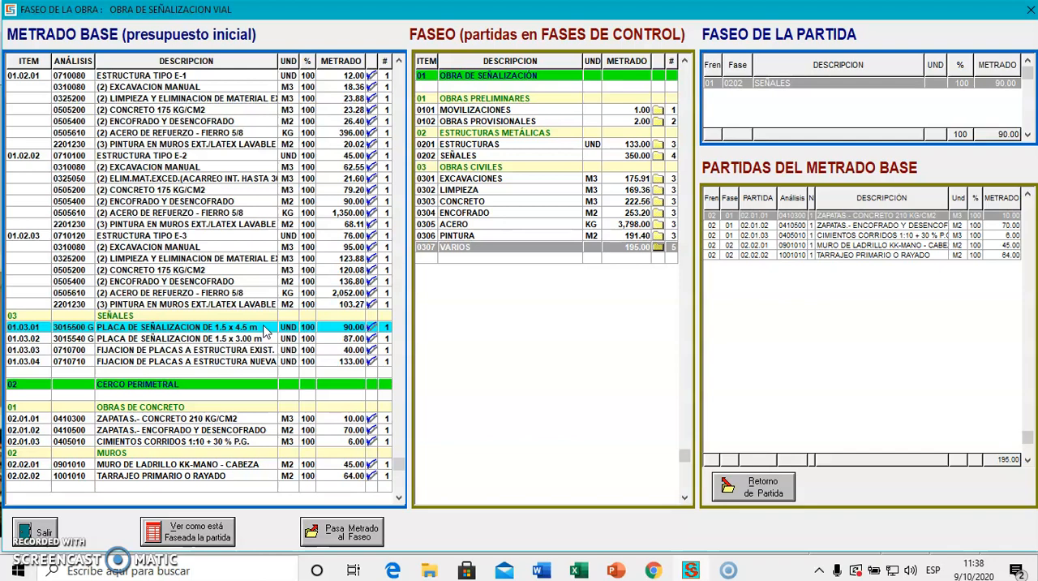
pyautogui.click(264, 351)
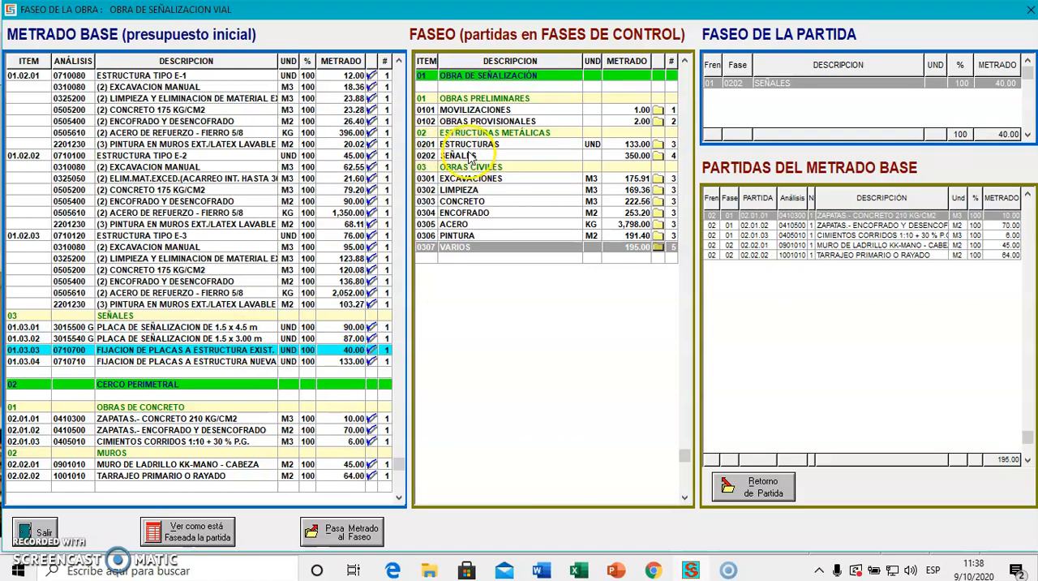
pyautogui.click(215, 529)
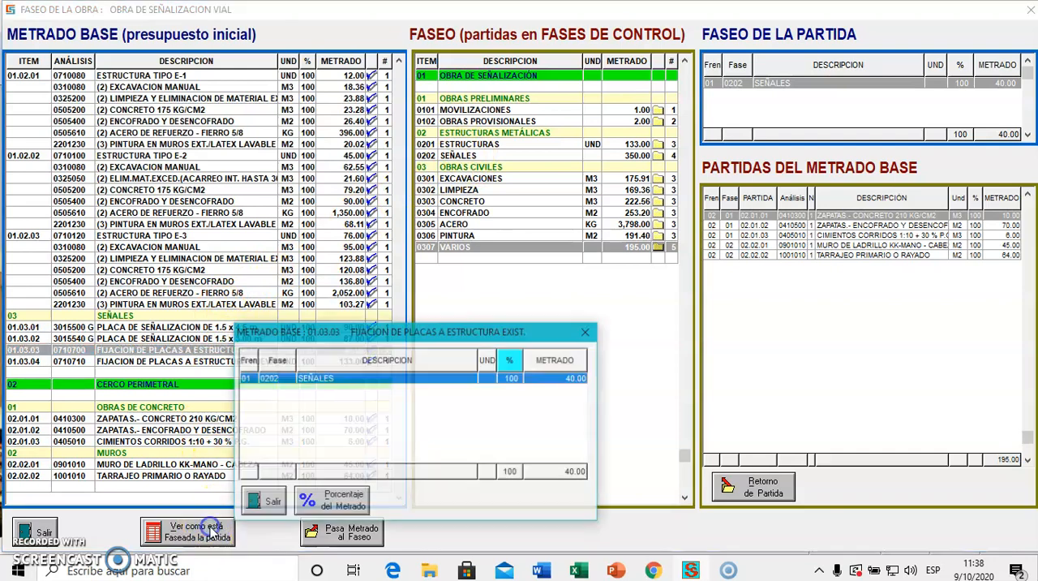
pyautogui.click(333, 503)
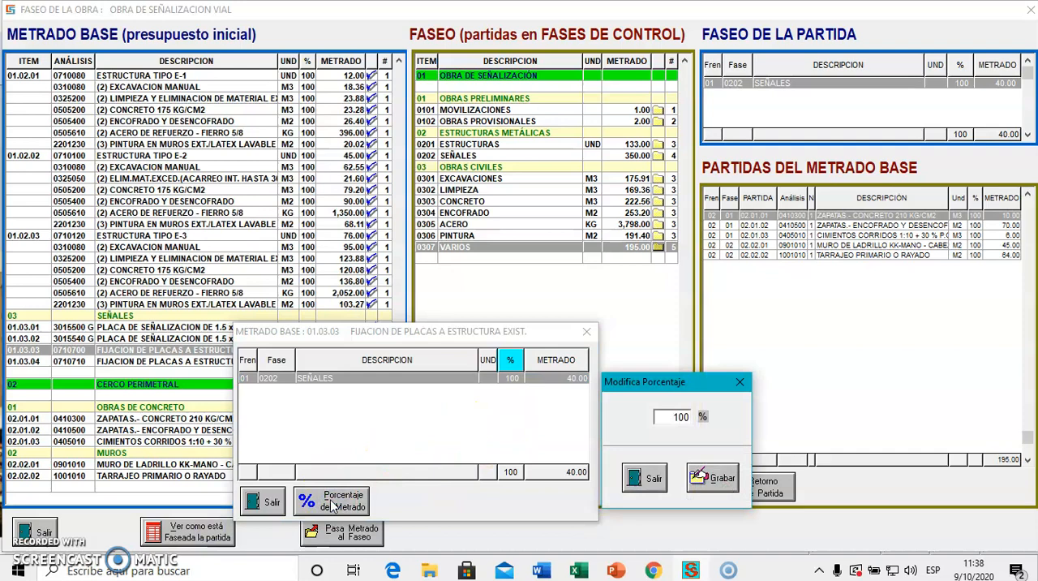
pyautogui.press('Return')
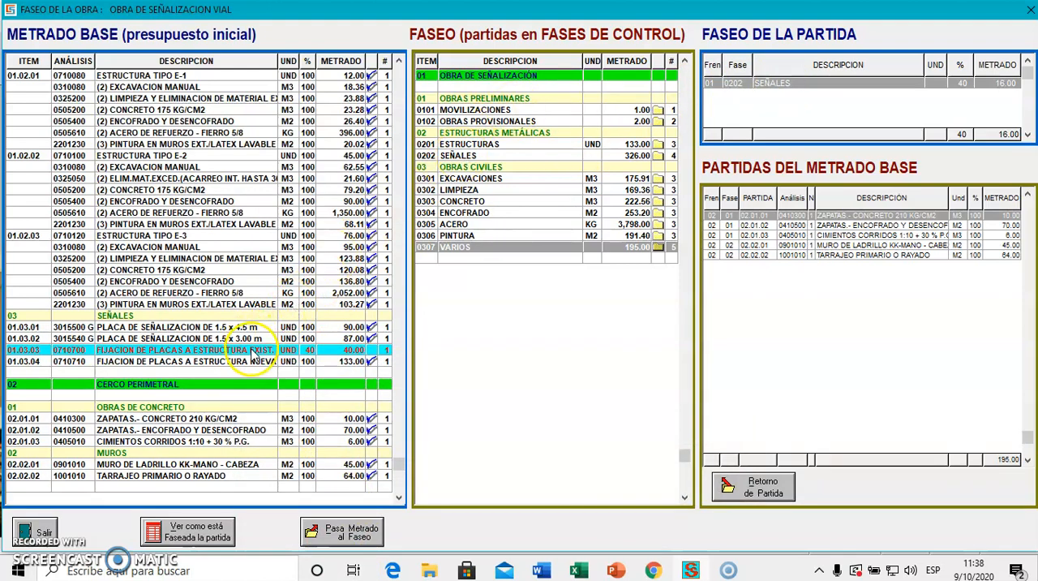
# Assign the remaining 60 % of FIJACION DE PLACAS A ESTRUCTURA EXIST. to control phase 0201 ESTRUCTURAS.
pyautogui.click(468, 145)
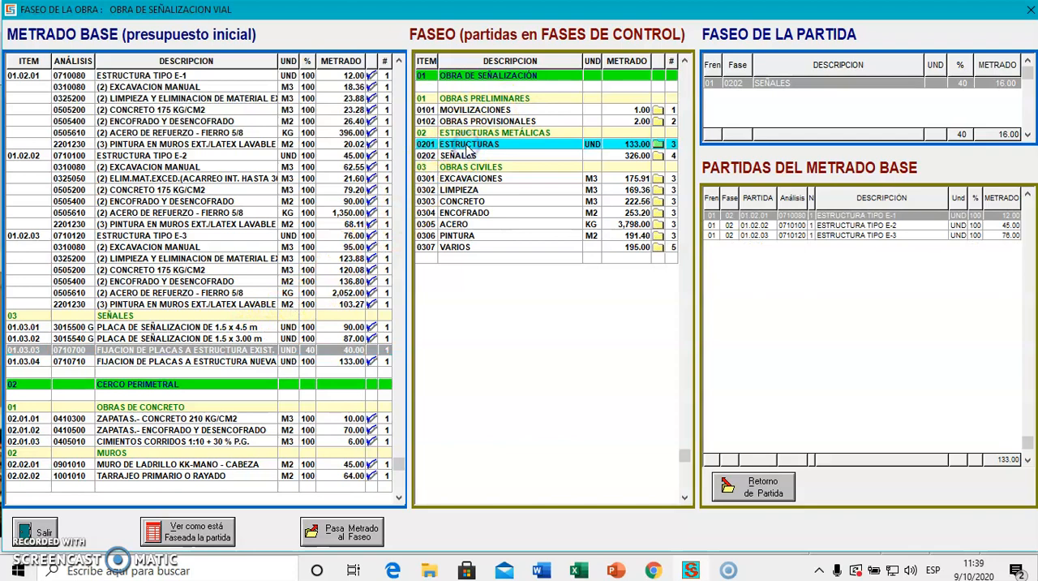
pyautogui.doubleClick(468, 146)
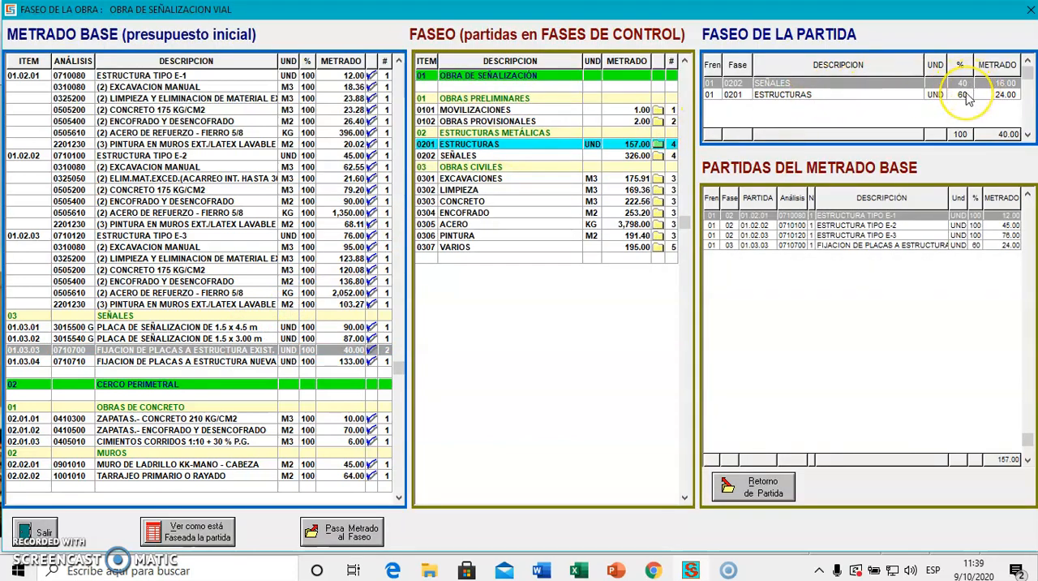
# Set the 0202 SEÑALES share of FIJACION DE PLACAS A ESTRUCTURA NUEVA to 30 % and assign the remaining 70 % to phase 0201 ESTRUCTURAS.
pyautogui.click(276, 362)
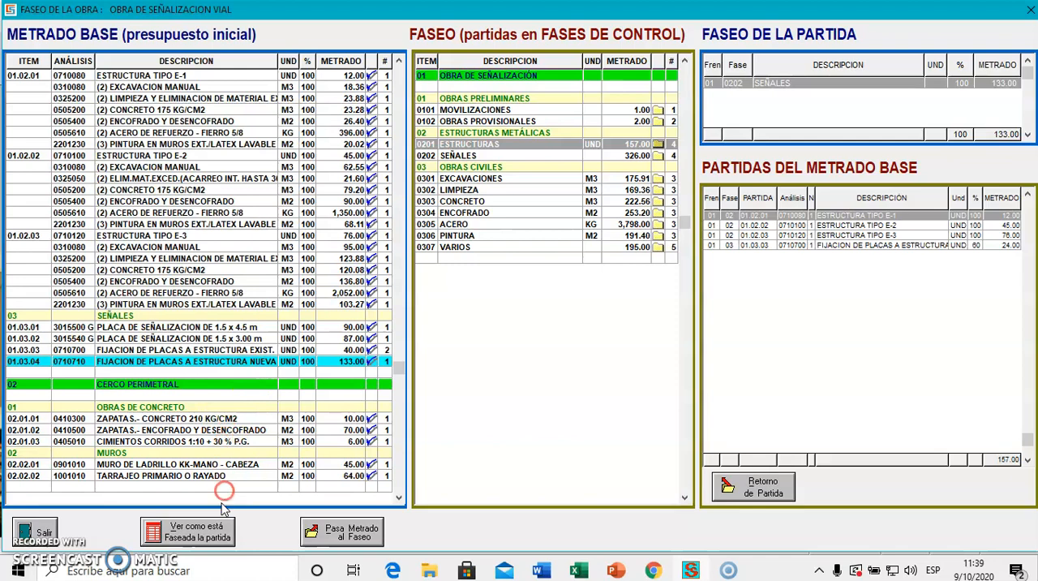
pyautogui.click(213, 532)
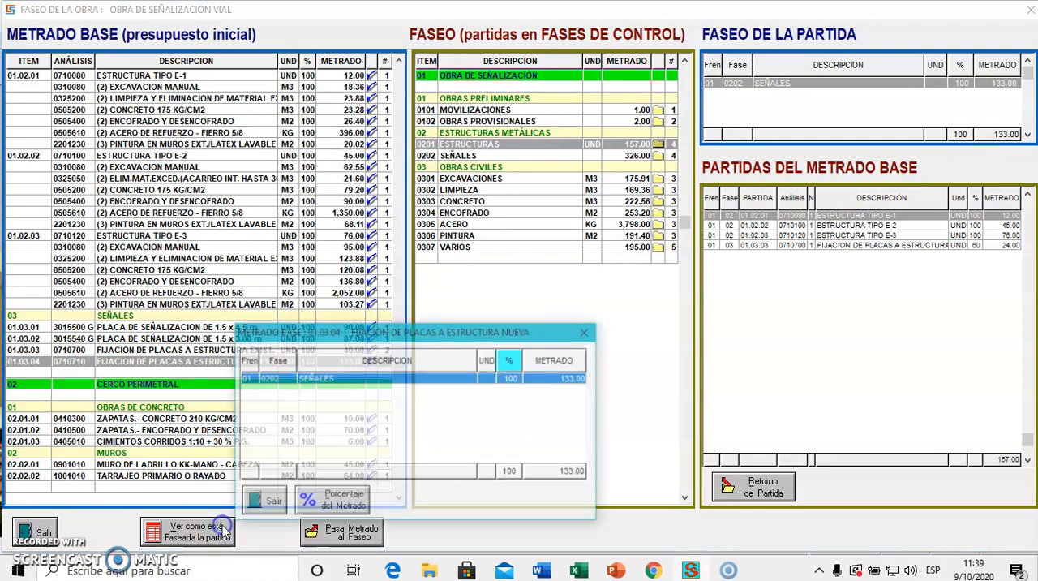
pyautogui.doubleClick(514, 380)
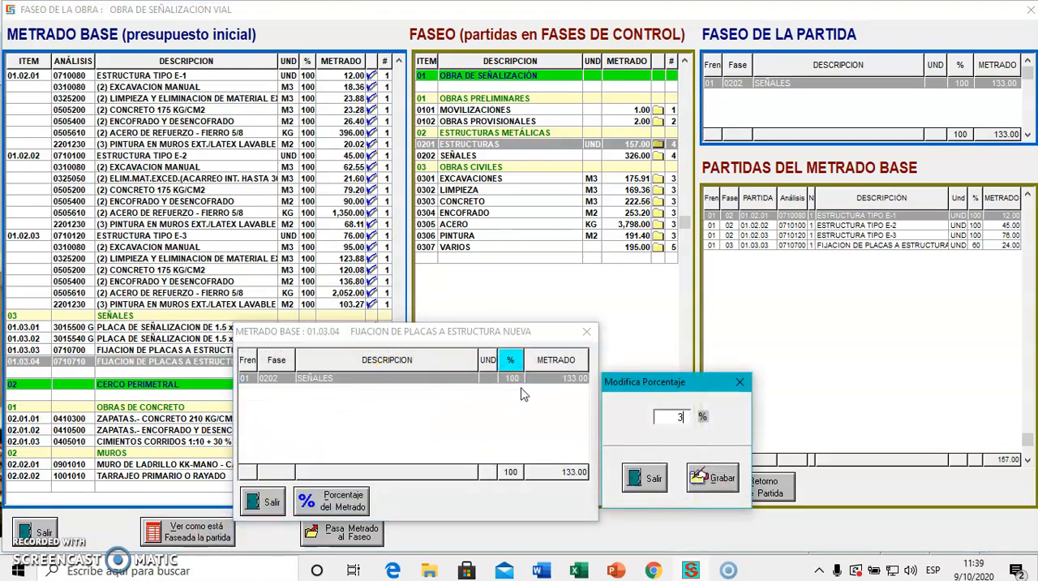
pyautogui.press('Return')
pyautogui.click(528, 362)
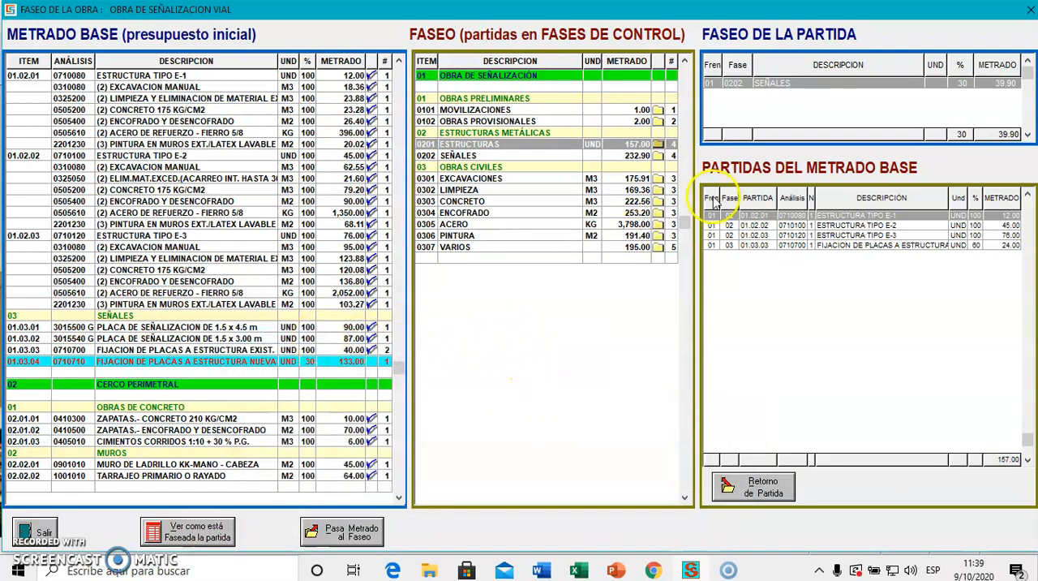
pyautogui.doubleClick(489, 150)
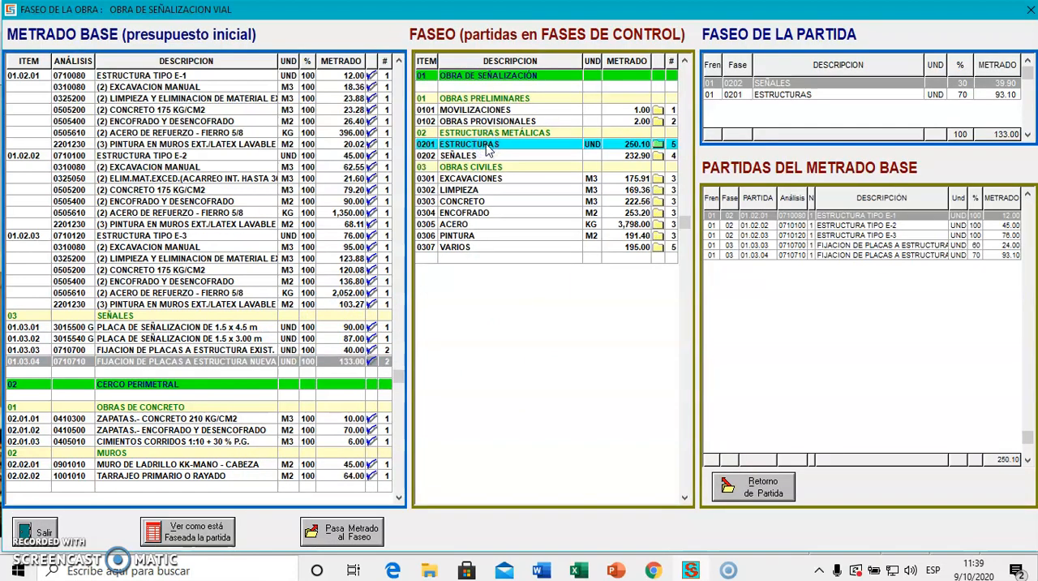
# Check how the two FIJACION DE PLACAS items are split between phases 0201 ESTRUCTURAS and 0202 SEÑALES.
pyautogui.click(494, 156)
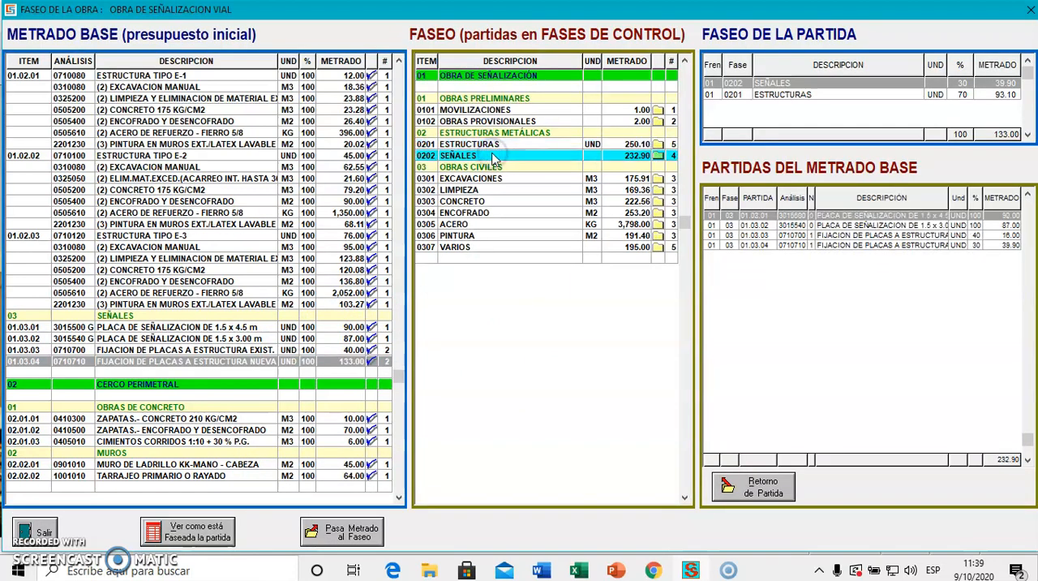
pyautogui.click(494, 146)
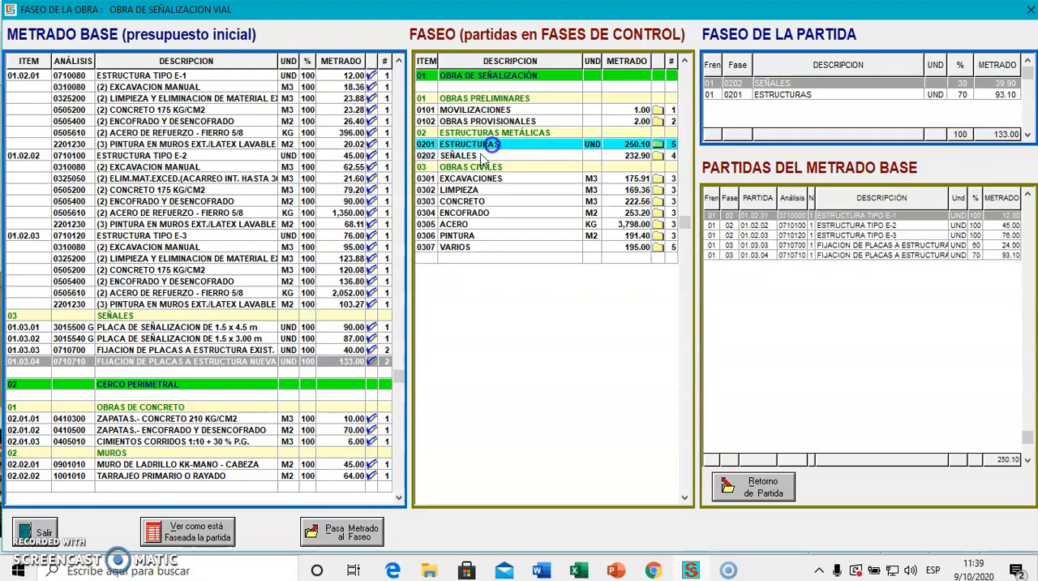
pyautogui.click(252, 351)
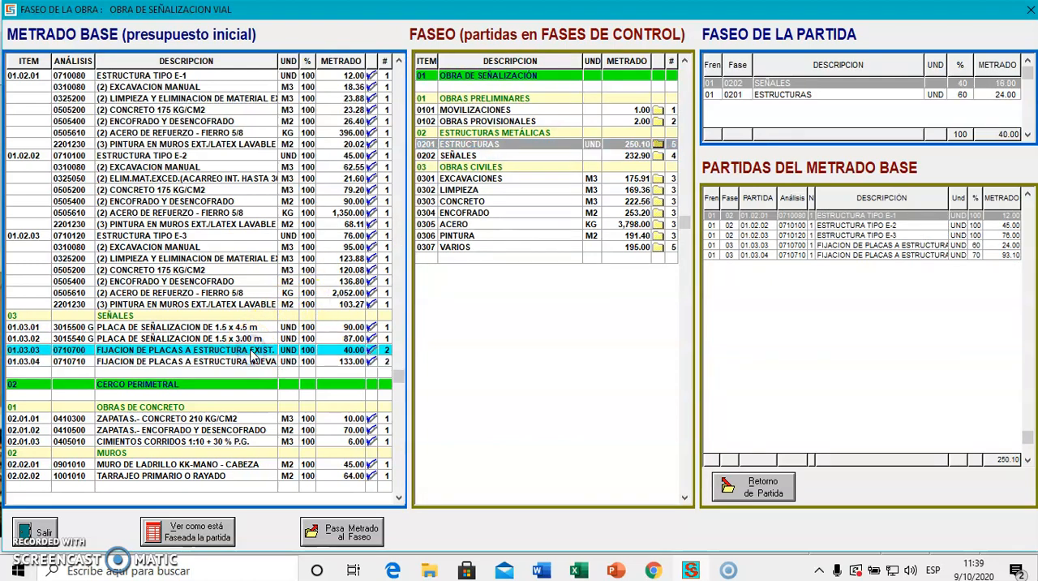
pyautogui.click(255, 363)
pyautogui.click(250, 352)
pyautogui.click(254, 362)
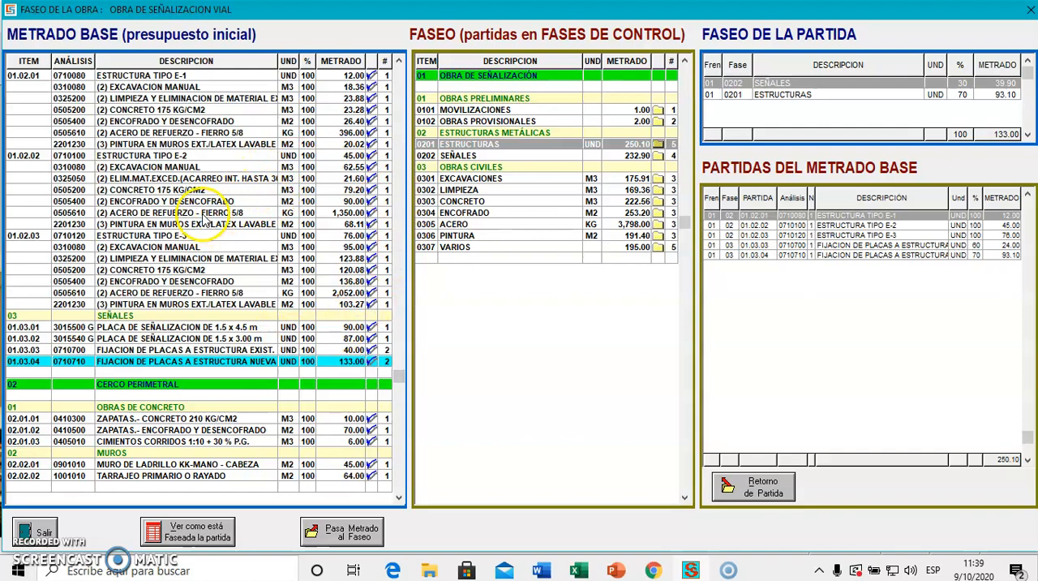
# Check which control phase each of several ESTRUCTURA TIPO items and sub-items in the base budget is assigned to.
pyautogui.click(120, 260)
pyautogui.click(130, 273)
pyautogui.click(160, 216)
pyautogui.click(160, 167)
pyautogui.click(172, 133)
pyautogui.click(175, 110)
pyautogui.click(180, 155)
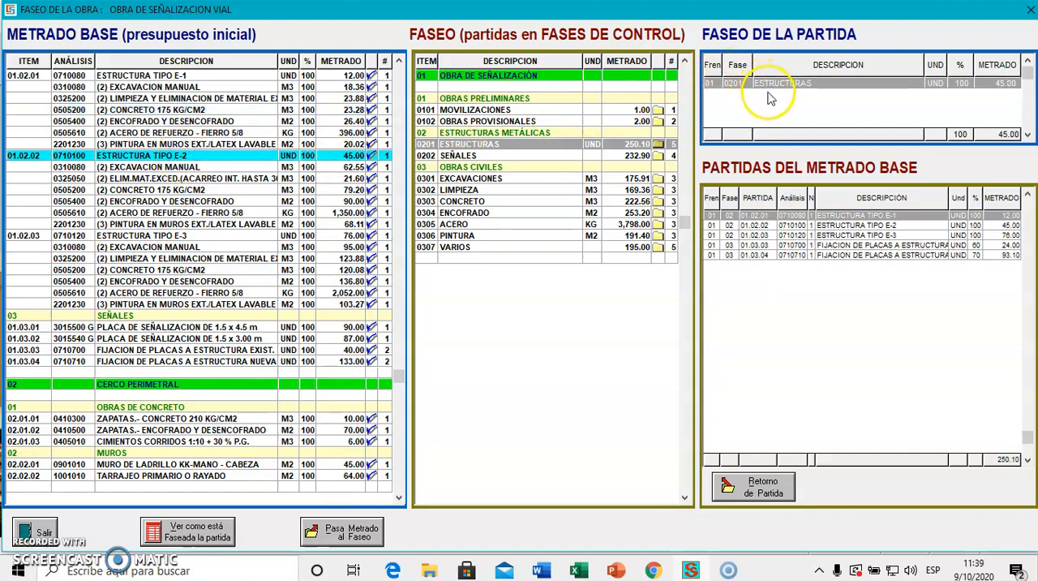
# Review the base budget items grouped under control phases 0302 LIMPIEZA to 0307 VARIOS and 0201 ESTRUCTURAS.
pyautogui.click(512, 191)
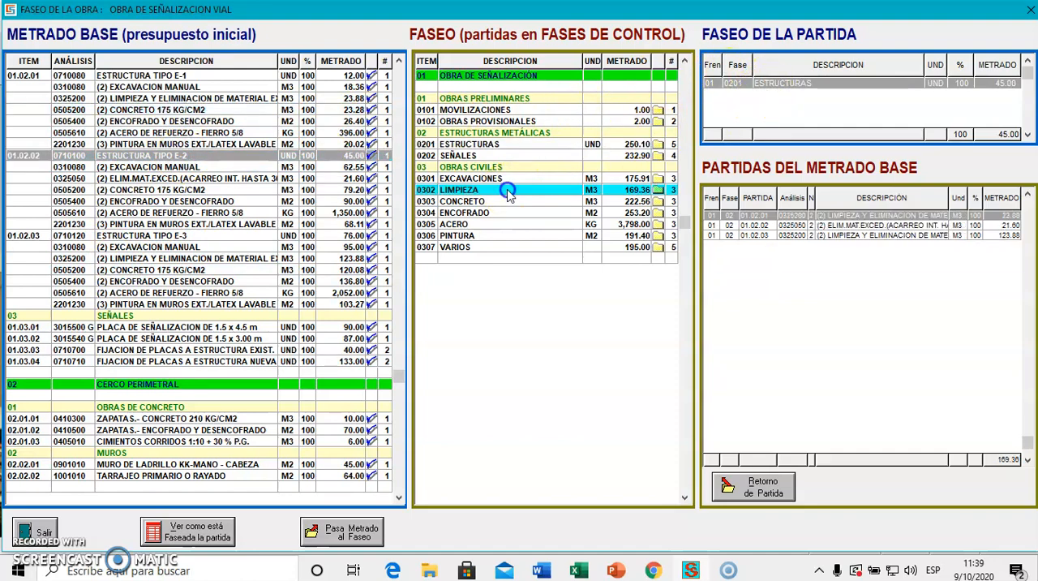
pyautogui.click(513, 202)
pyautogui.click(520, 213)
pyautogui.click(523, 223)
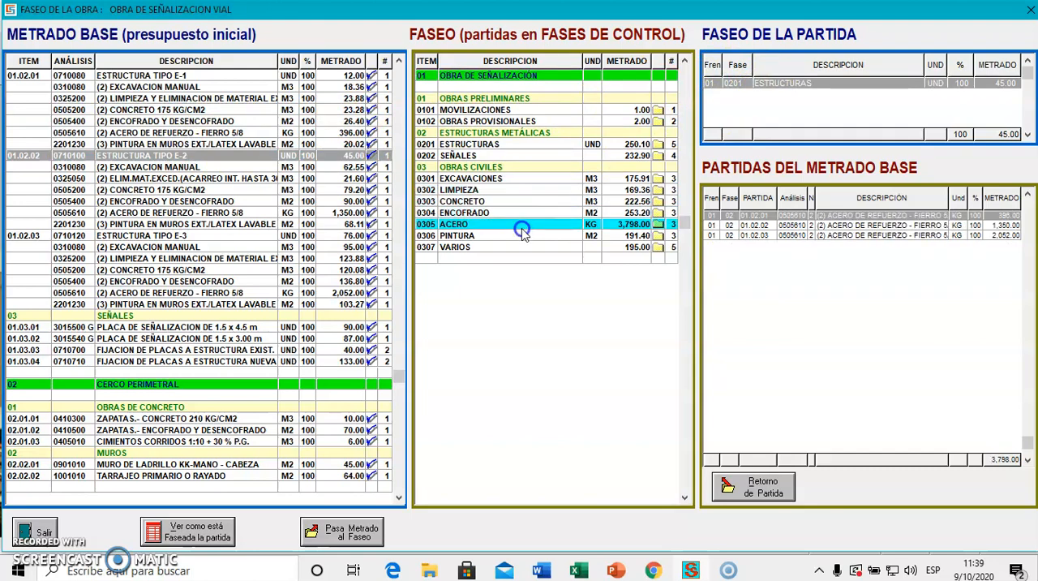
pyautogui.click(523, 234)
pyautogui.click(525, 247)
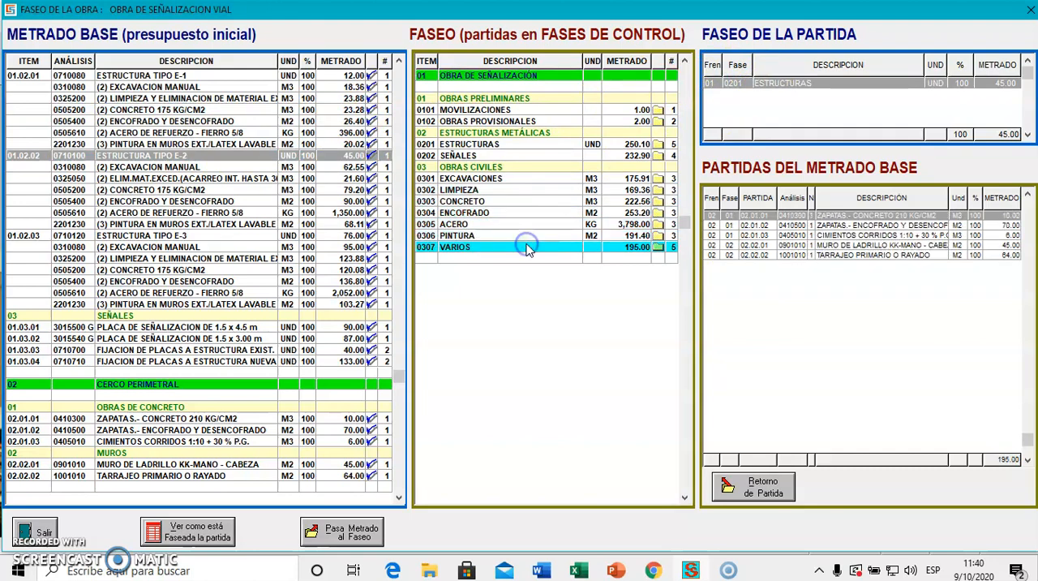
pyautogui.click(496, 147)
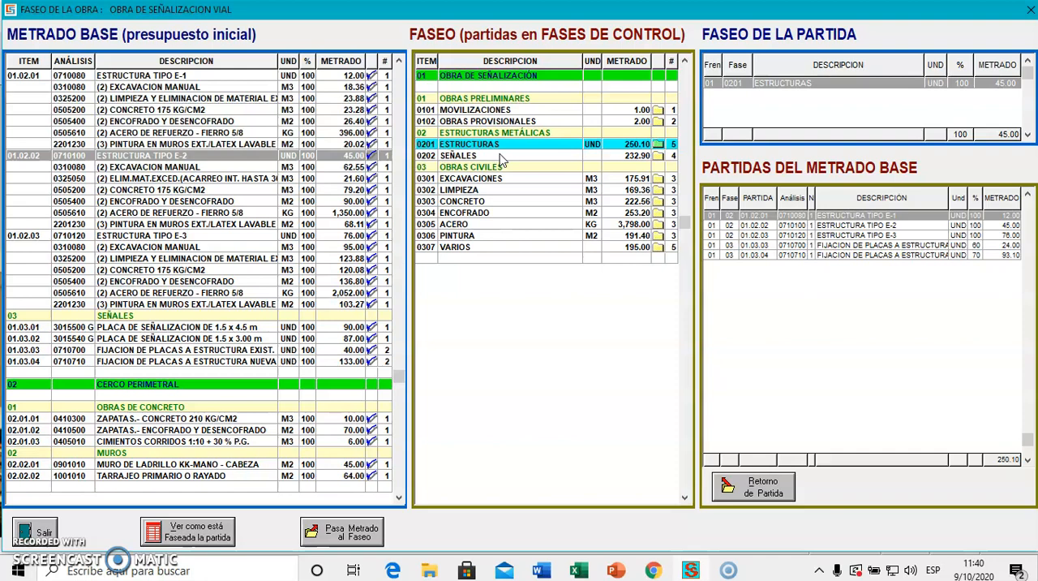
# Leave the phasing window, check the total direct cost in the project's final base budget, and close that budget and its sections list.
pyautogui.click(37, 535)
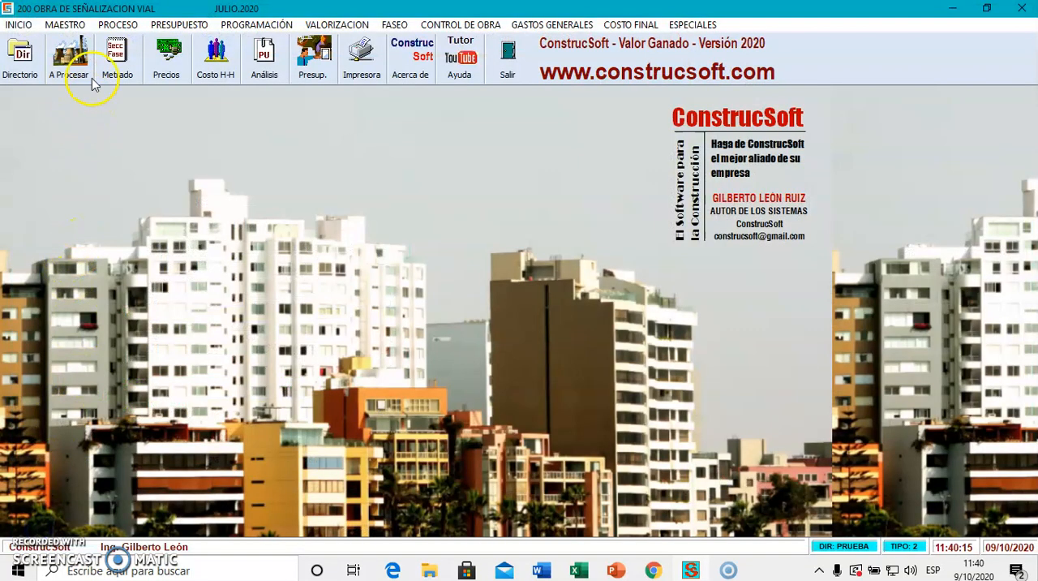
pyautogui.click(114, 24)
pyautogui.click(78, 149)
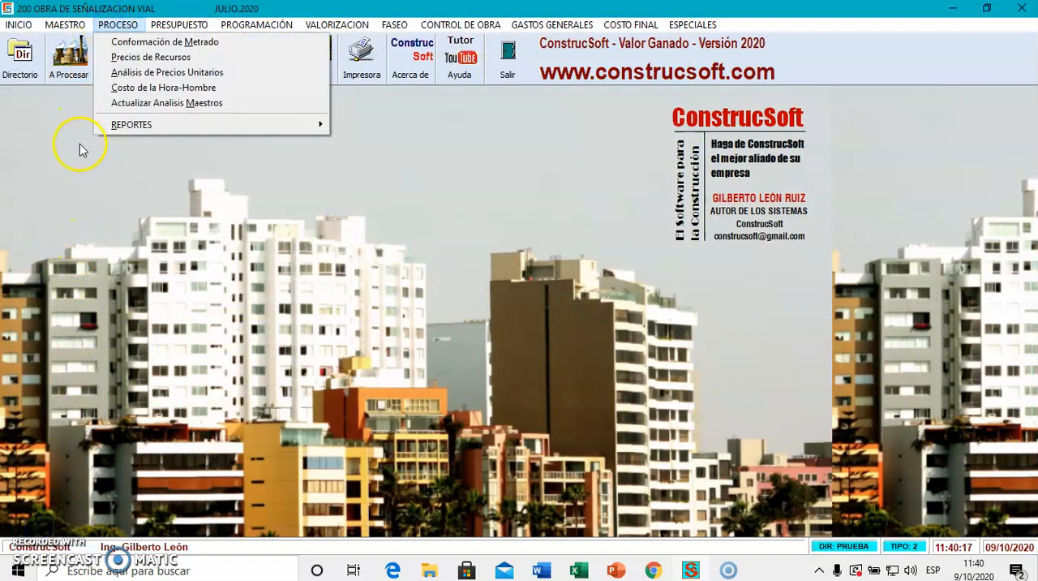
pyautogui.click(112, 59)
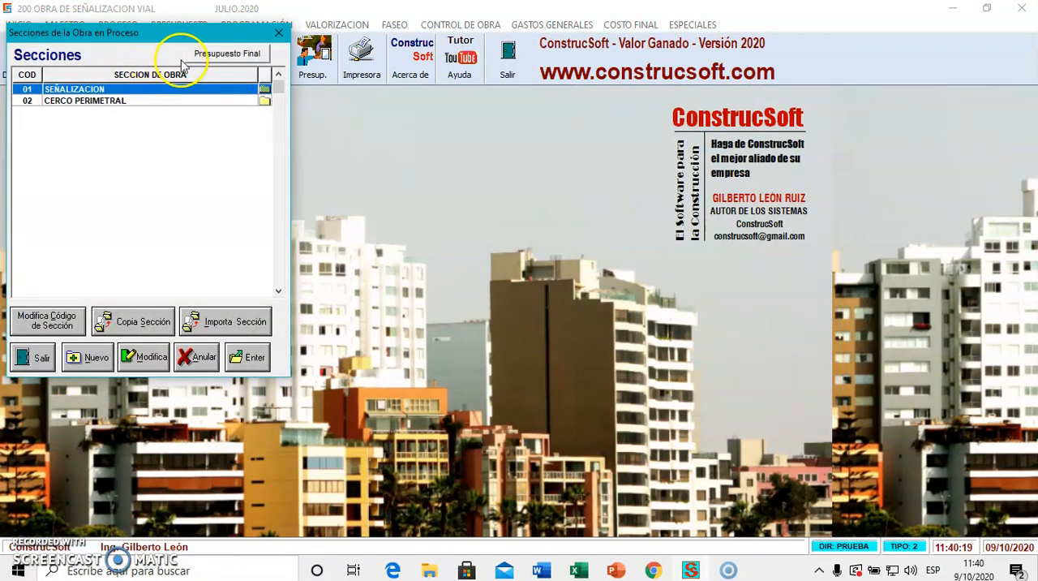
pyautogui.click(207, 53)
pyautogui.scroll(-4, 503, 259)
pyautogui.scroll(-3, 574, 335)
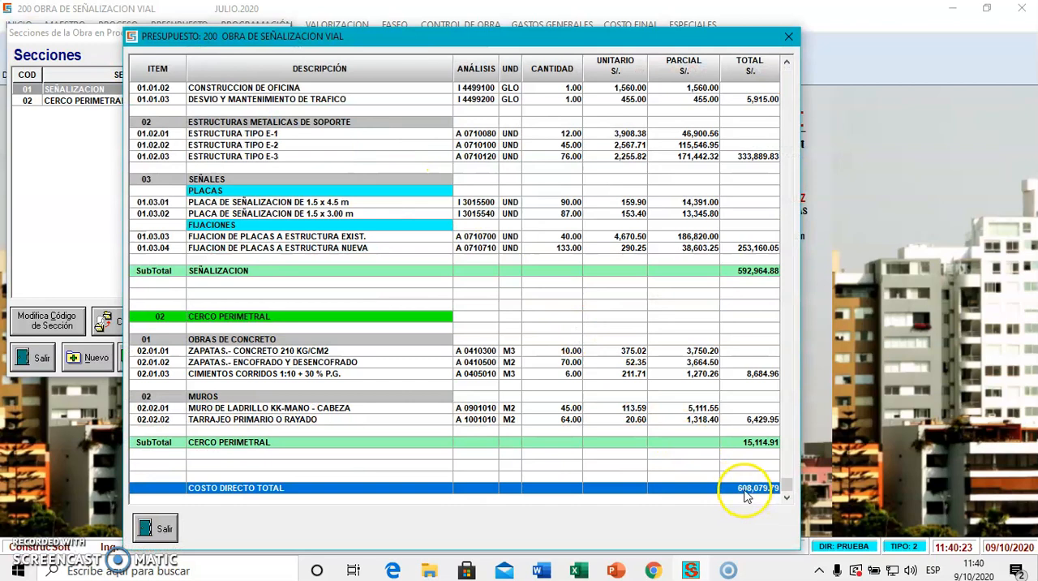
pyautogui.click(165, 528)
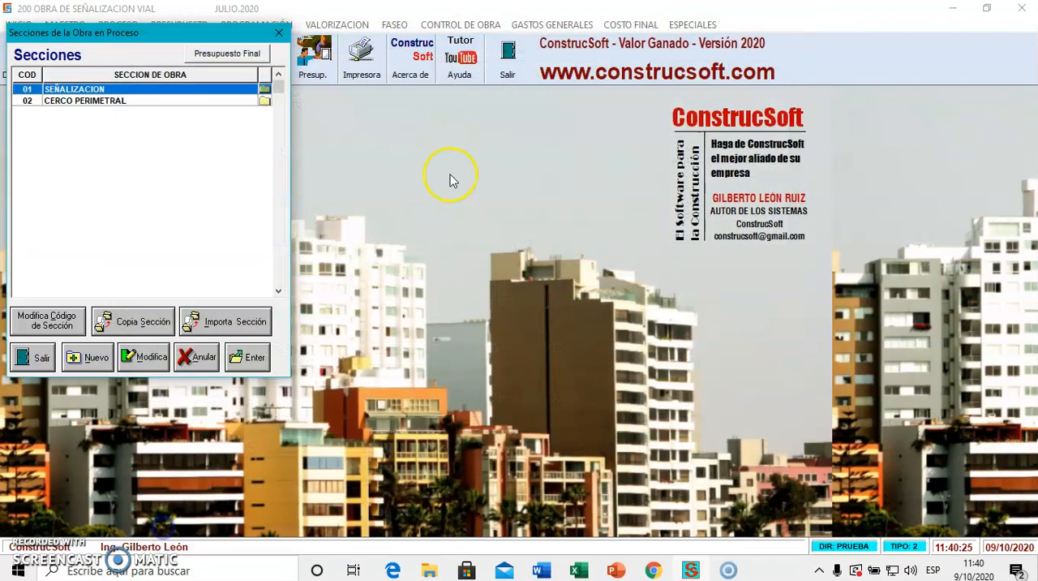
pyautogui.click(36, 355)
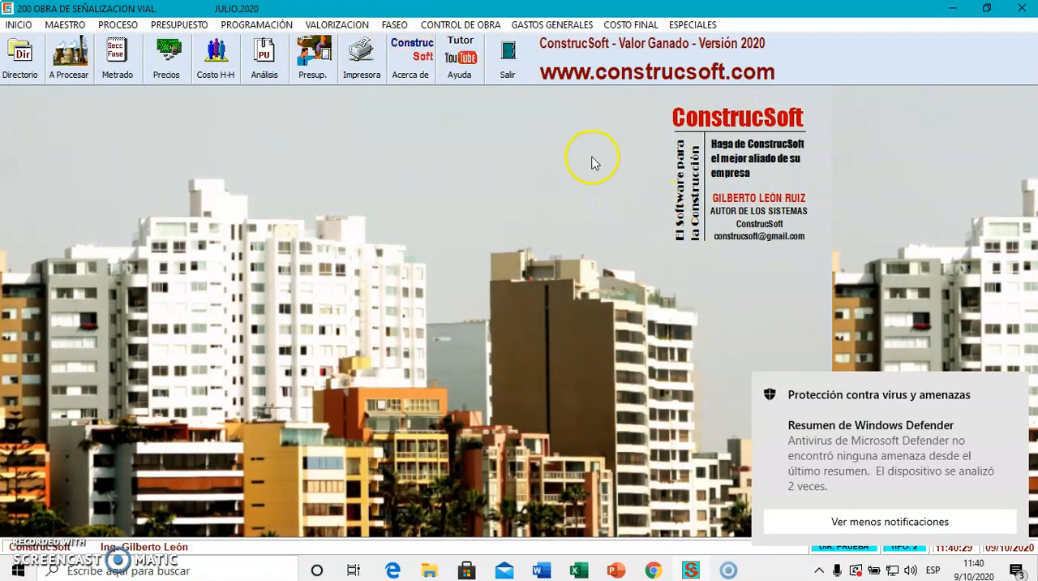
# Dismiss the antivirus notification, open the phased budget (Presupuesto Faseado) and check its overall total.
pyautogui.click(397, 25)
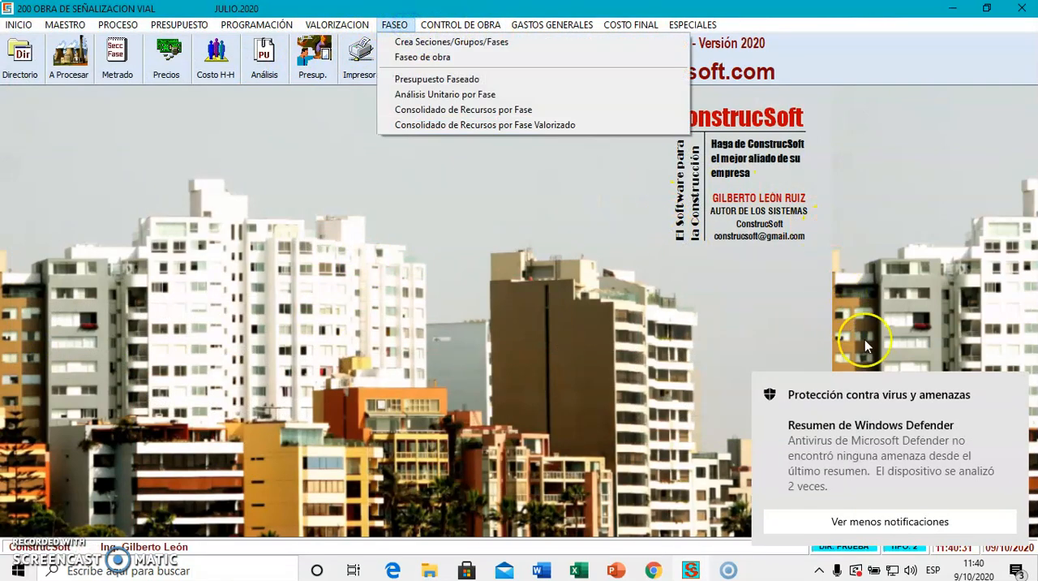
pyautogui.click(1014, 391)
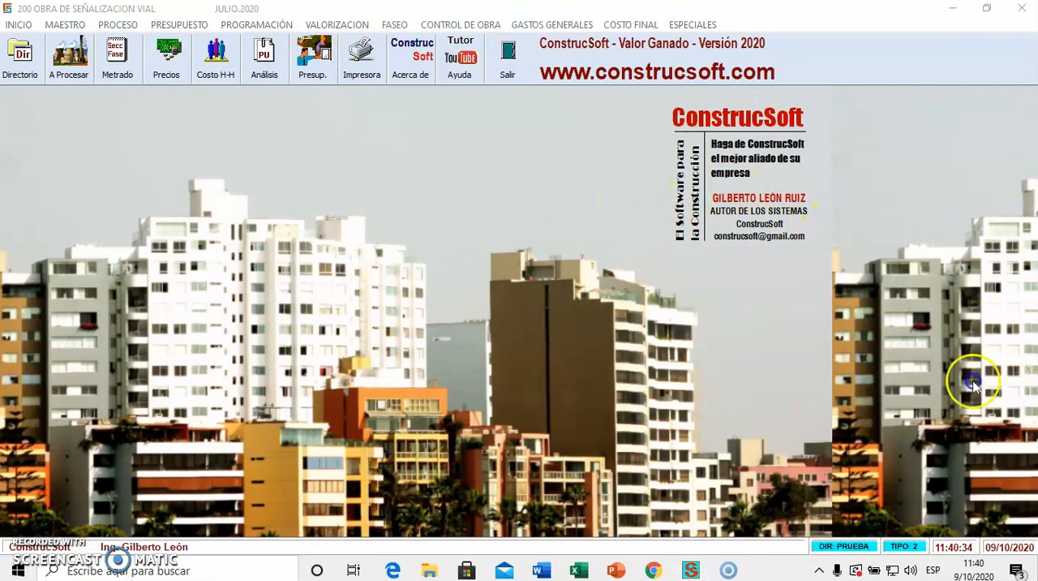
pyautogui.click(400, 25)
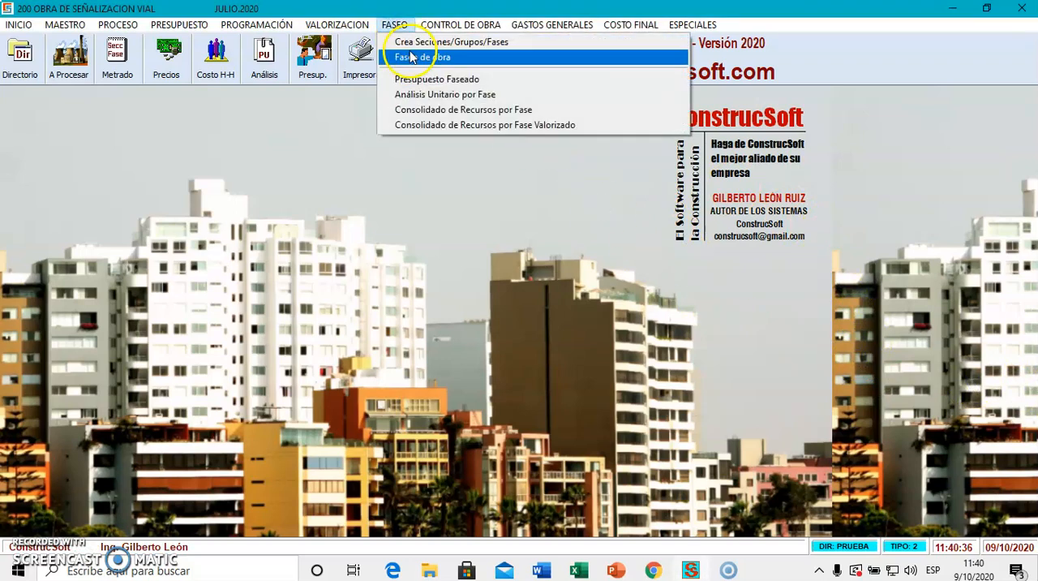
pyautogui.click(432, 79)
pyautogui.scroll(-20, 466, 150)
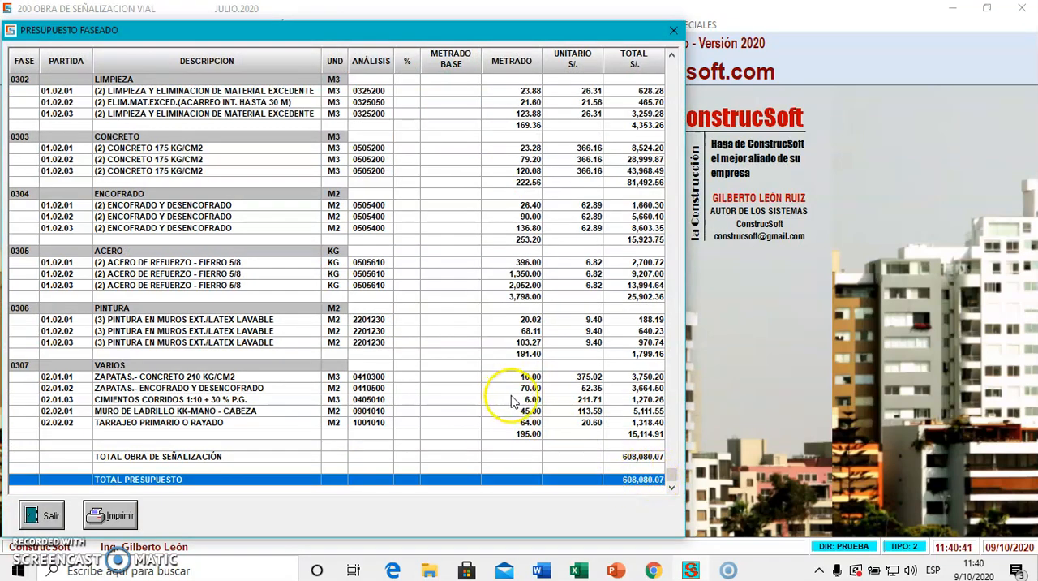
# Examine the phased budget from start to end, including each phase's items, percentages, quantities and costs.
pyautogui.scroll(20, 512, 402)
pyautogui.click(427, 294)
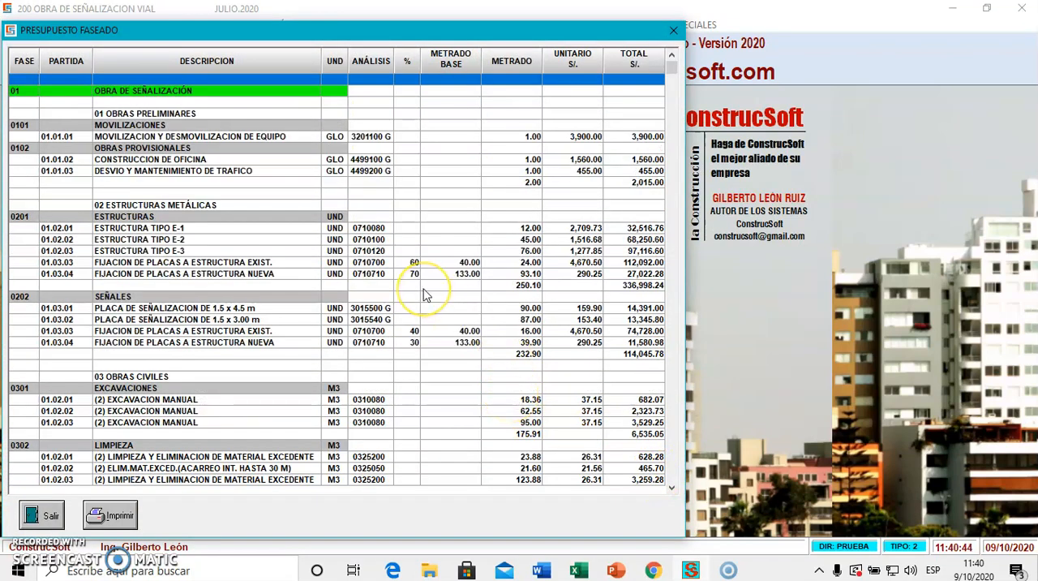
pyautogui.click(232, 145)
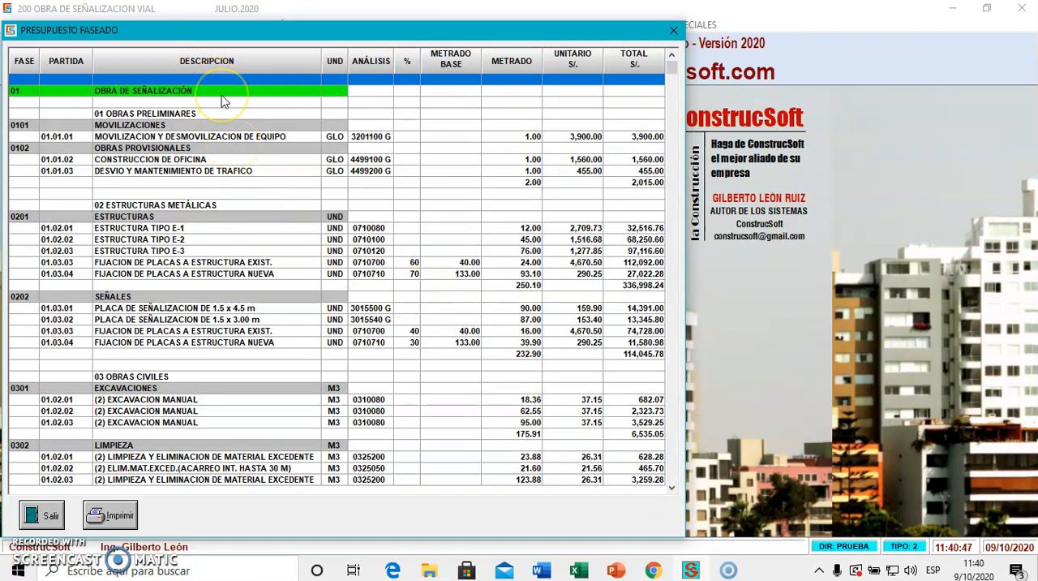
pyautogui.scroll(-10, 225, 101)
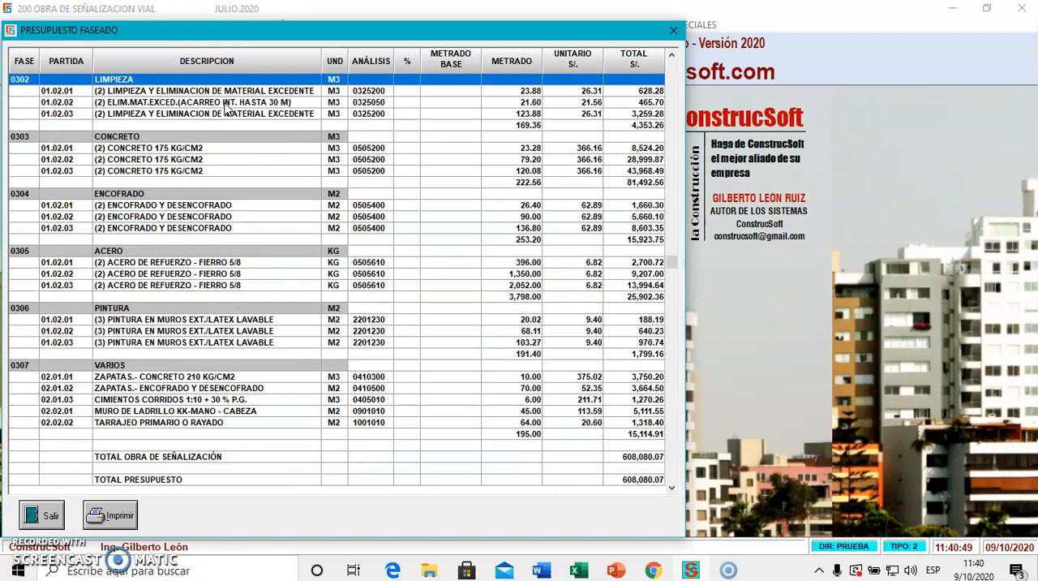
pyautogui.scroll(10, 230, 109)
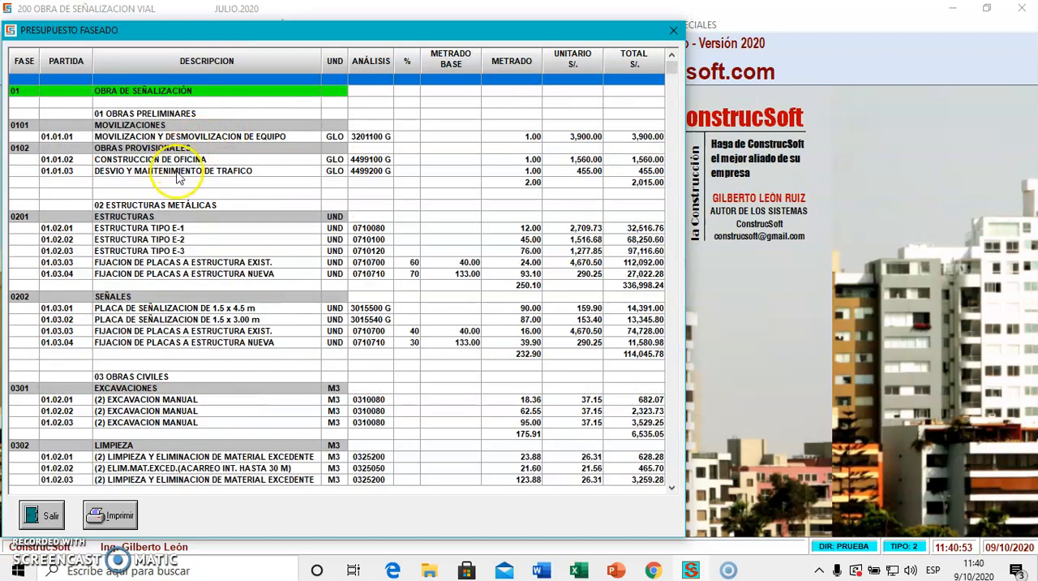
pyautogui.scroll(-10, 213, 234)
pyautogui.press('pageup')
pyautogui.press('pageup')
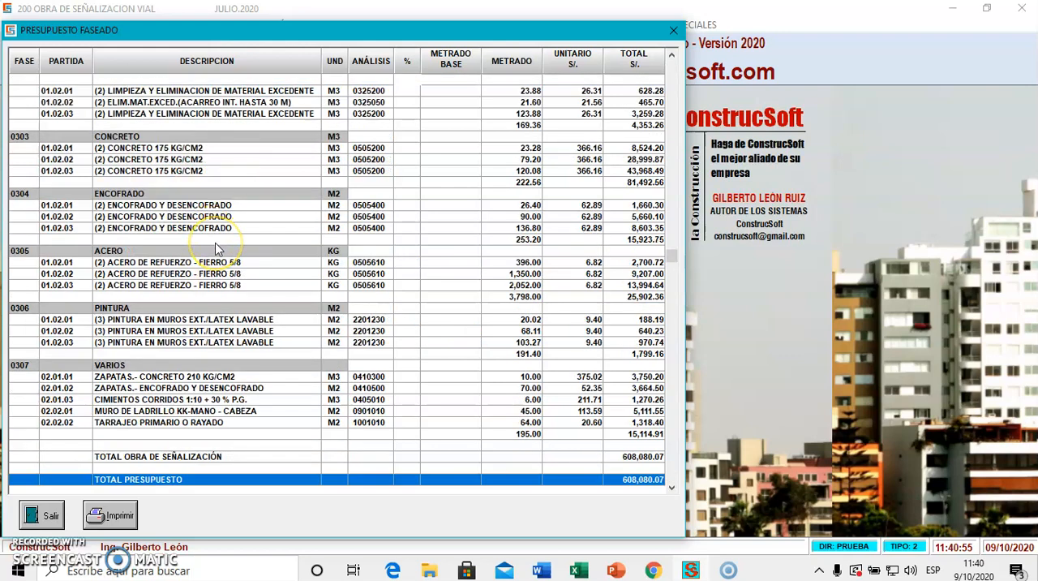
pyautogui.press('pagedown')
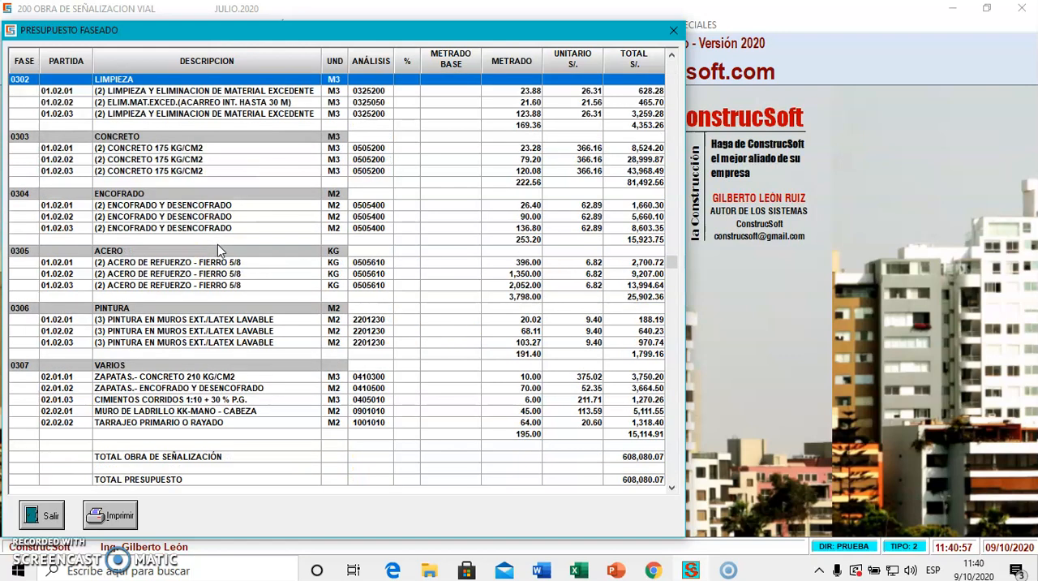
# Generate the print preview of the phased budget with A4 paper in vertical orientation and enlarge the report.
pyautogui.click(114, 515)
pyautogui.click(591, 365)
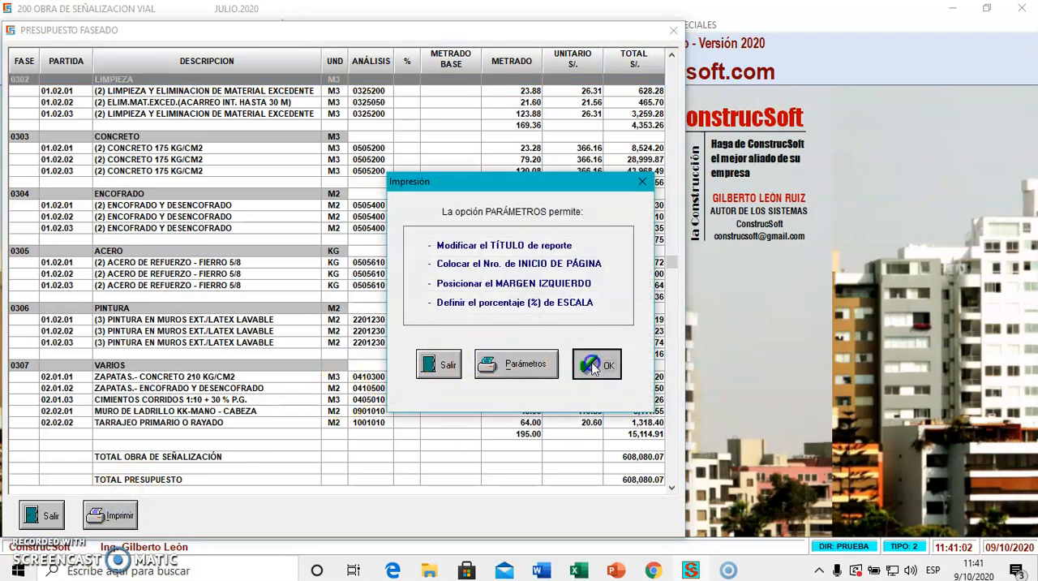
pyautogui.click(299, 302)
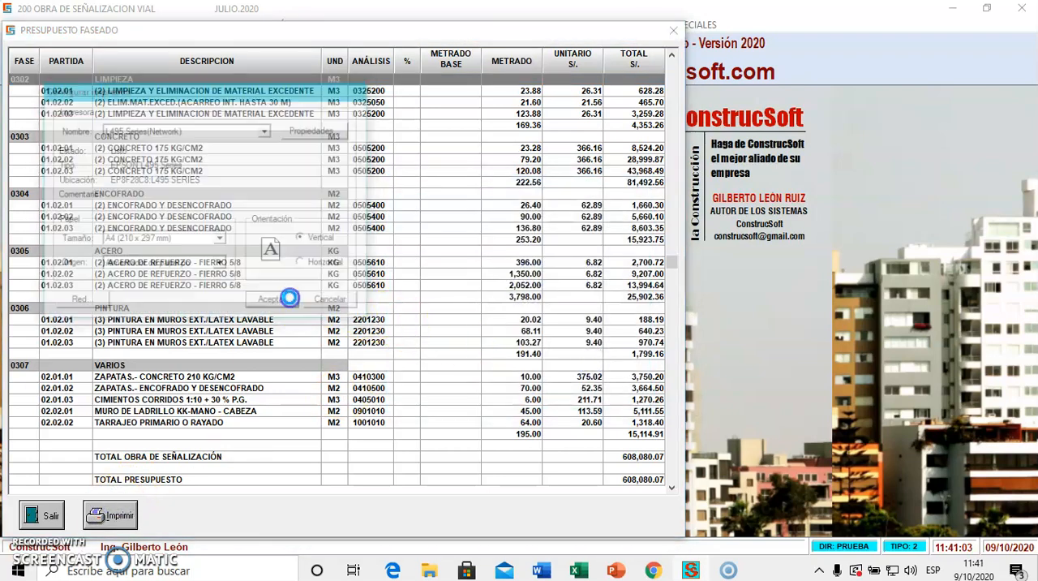
pyautogui.click(526, 249)
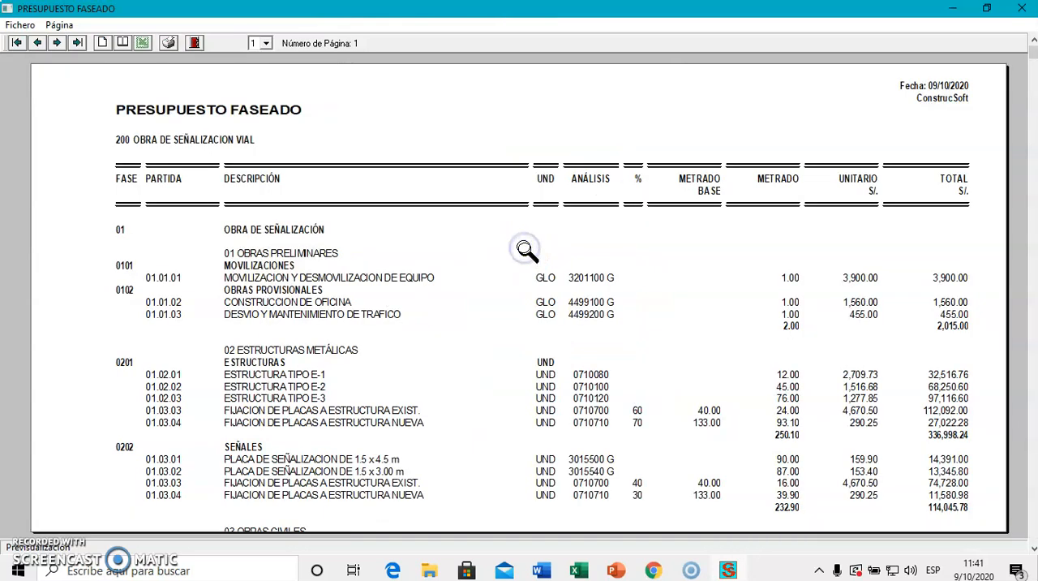
# Review the phased budget report's phases, split percentages, base quantities and costs, and close the preview and the phased budget window.
pyautogui.scroll(-1, 526, 249)
pyautogui.click(266, 199)
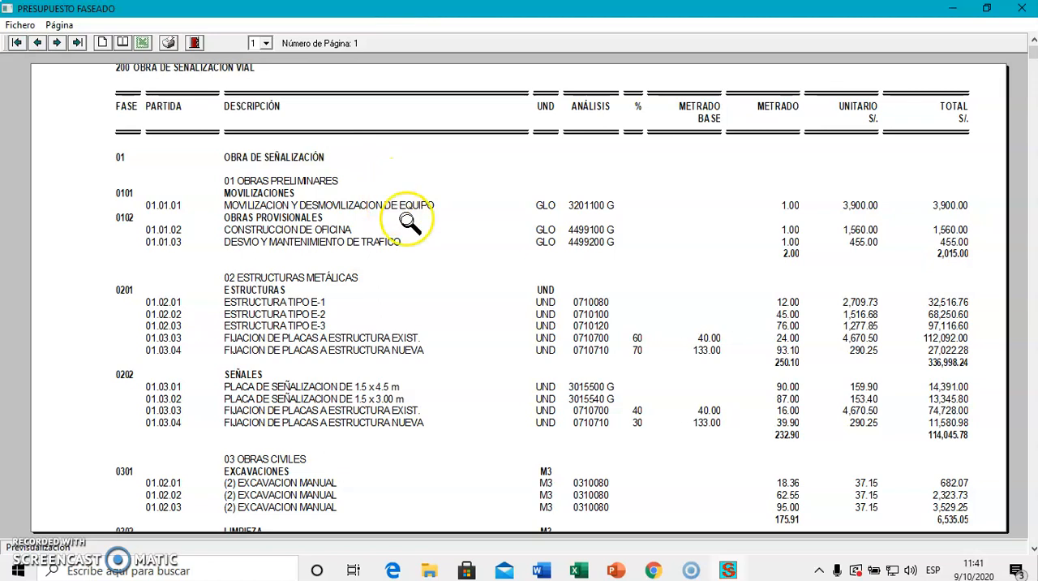
pyautogui.click(423, 272)
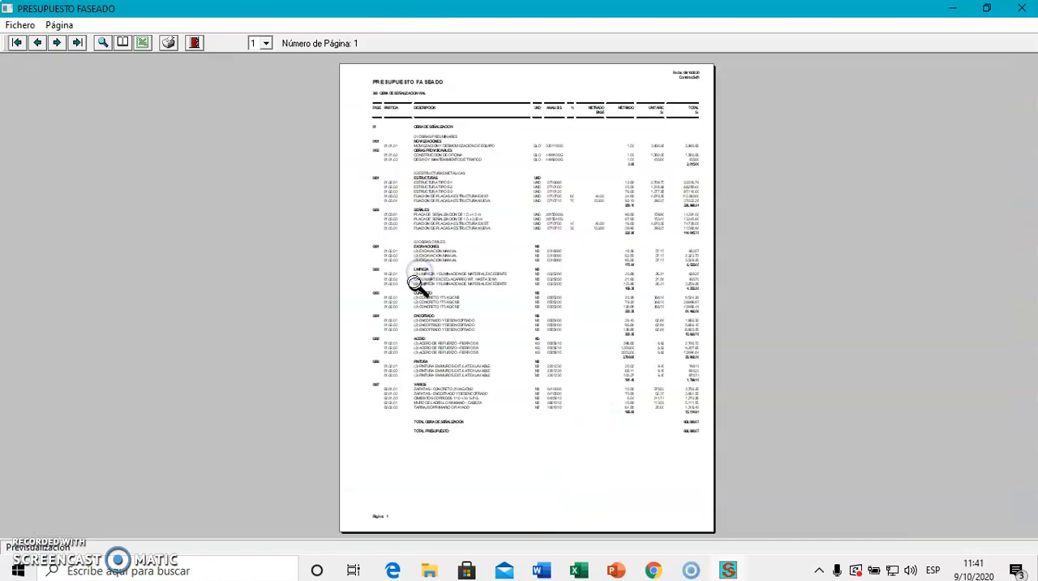
pyautogui.click(544, 218)
pyautogui.scroll(-3, 657, 312)
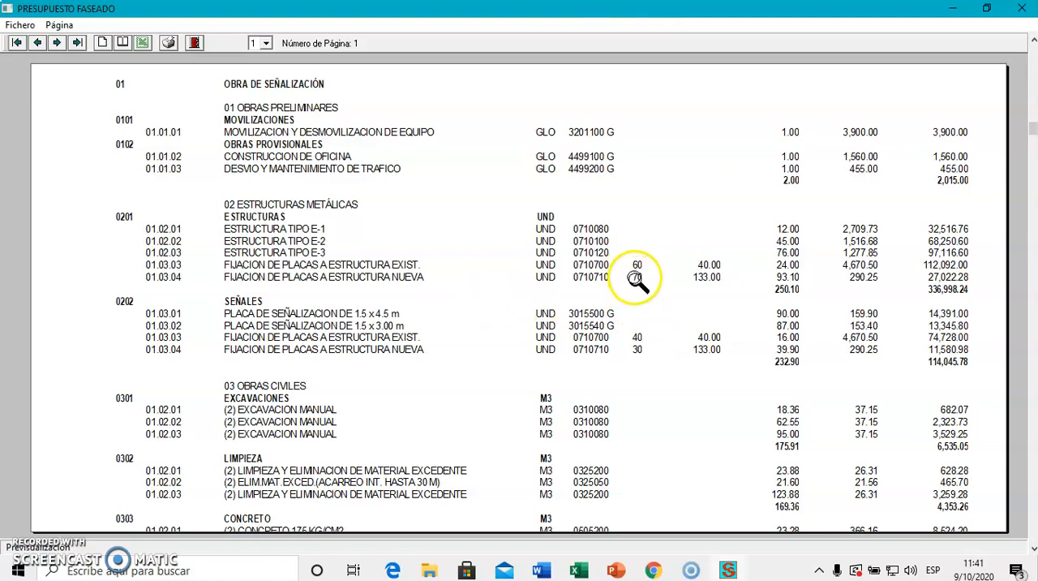
pyautogui.scroll(3, 725, 255)
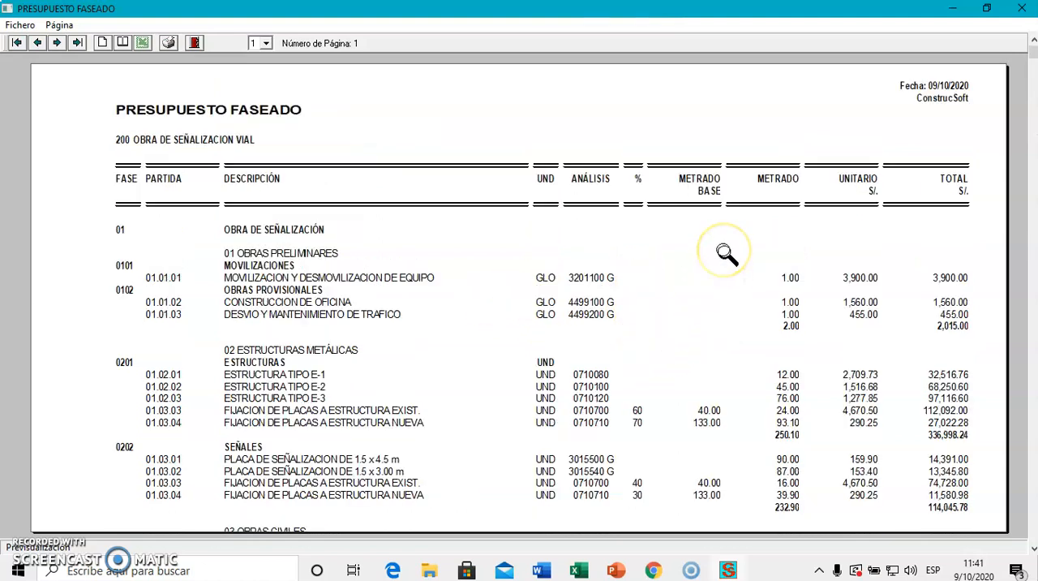
pyautogui.scroll(-7, 800, 256)
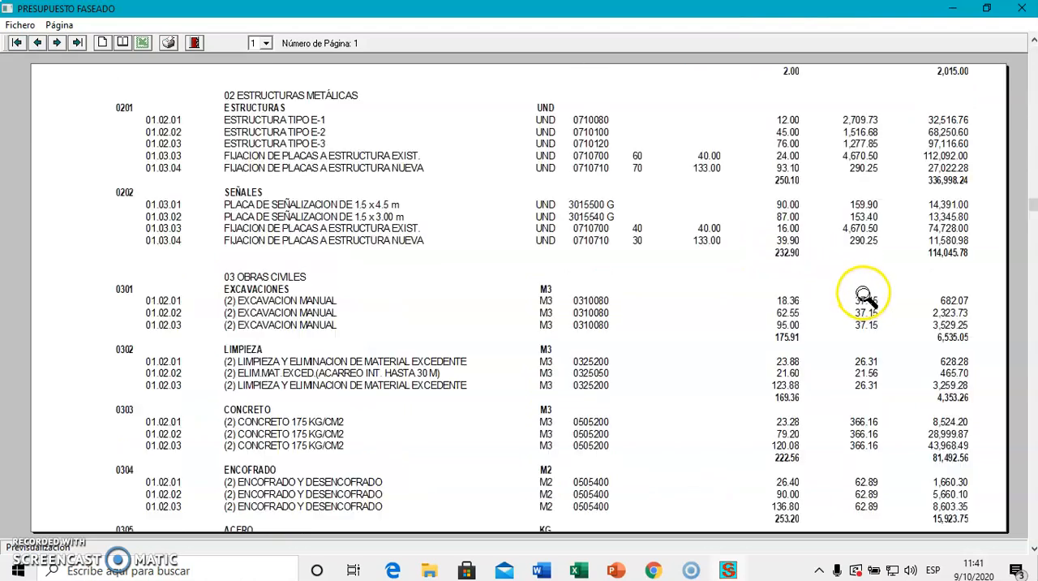
pyautogui.scroll(-6, 906, 378)
pyautogui.scroll(4, 904, 430)
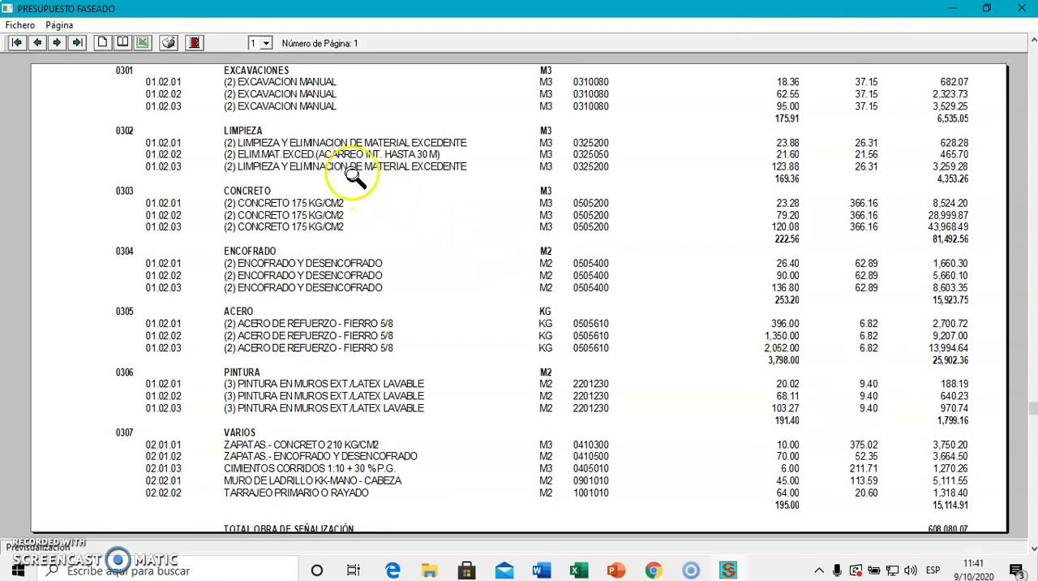
pyautogui.click(196, 42)
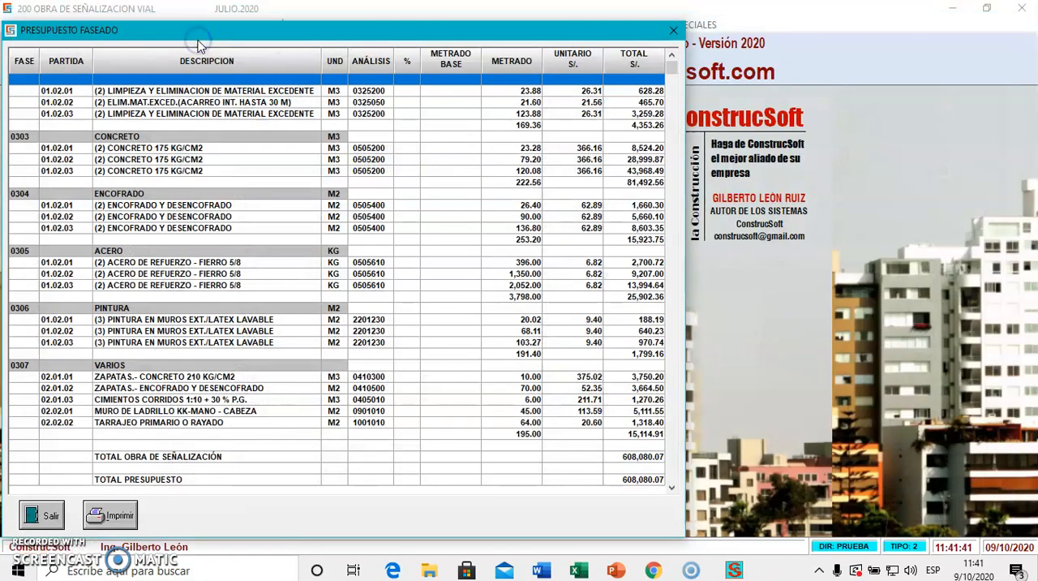
pyautogui.click(42, 514)
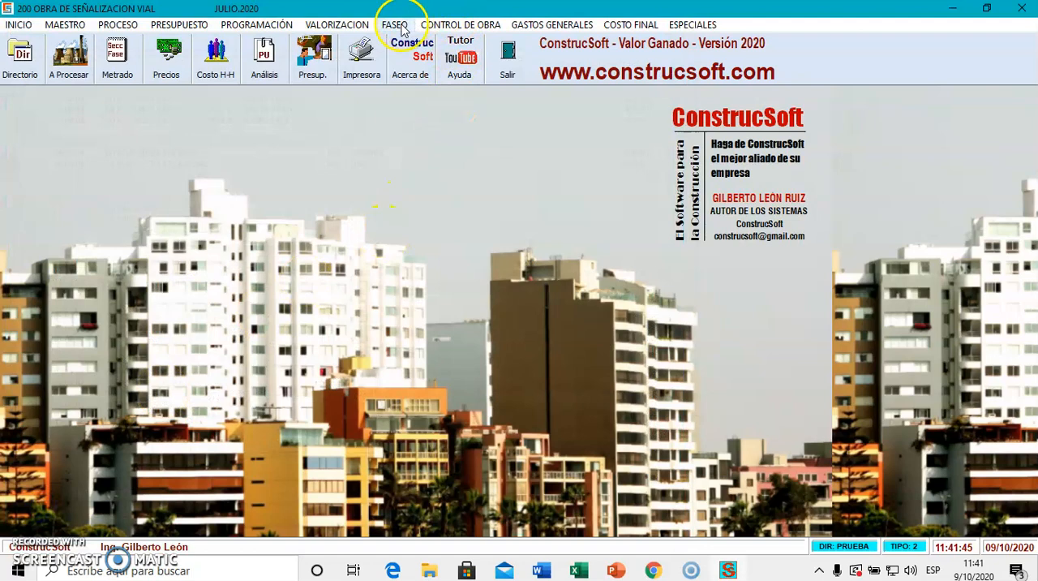
# Generate the print preview of the unit analysis by phase (Análisis Unitario por Fase) on A4 vertical paper and enlarge it.
pyautogui.click(399, 25)
pyautogui.click(443, 96)
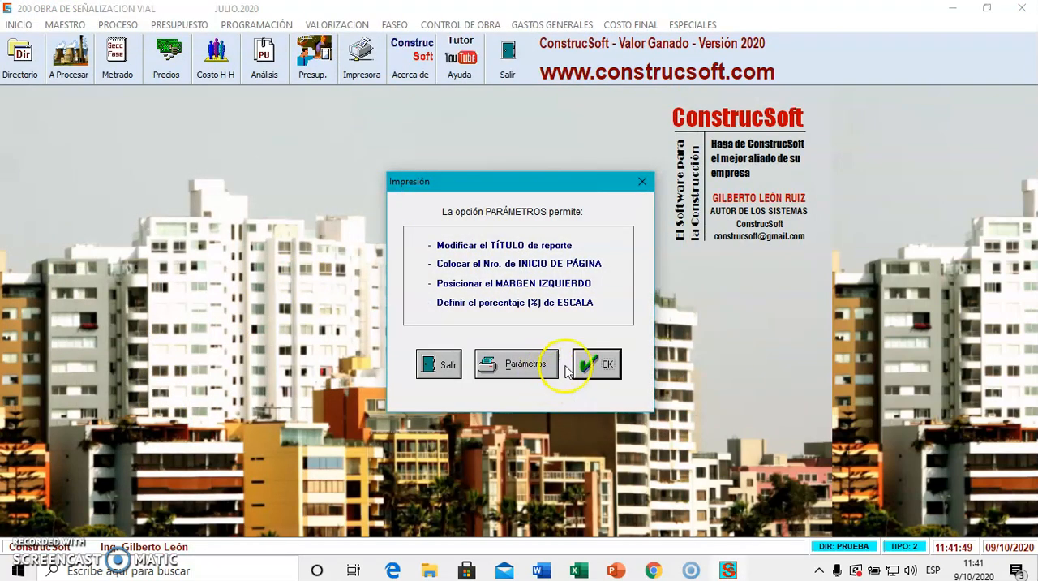
pyautogui.click(596, 364)
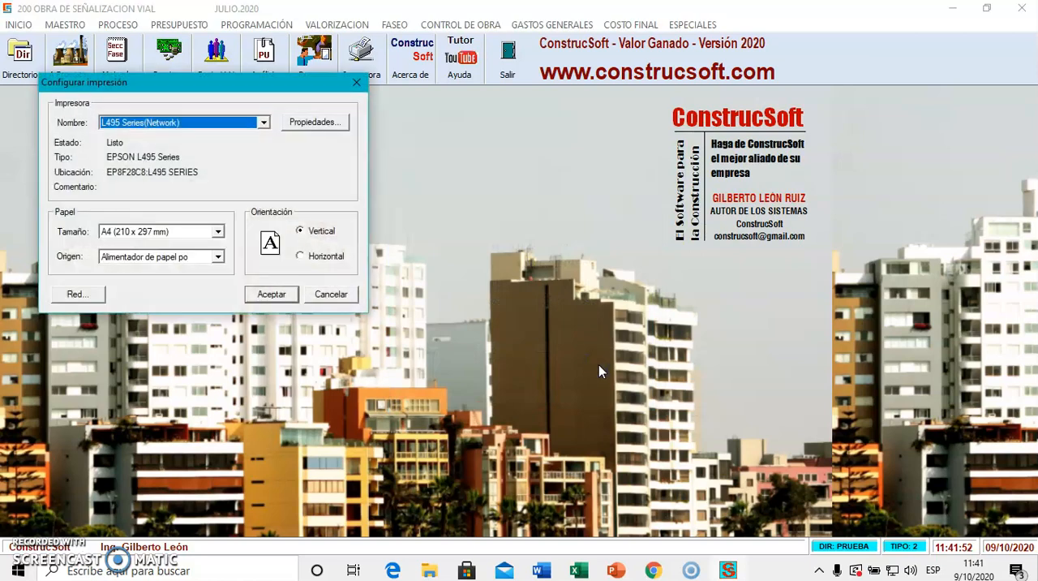
pyautogui.click(277, 294)
pyautogui.click(405, 262)
# Examine the resources, yields and unit costs of the provisional works and structures phases, and close the unit analysis preview.
pyautogui.scroll(-5, 433, 287)
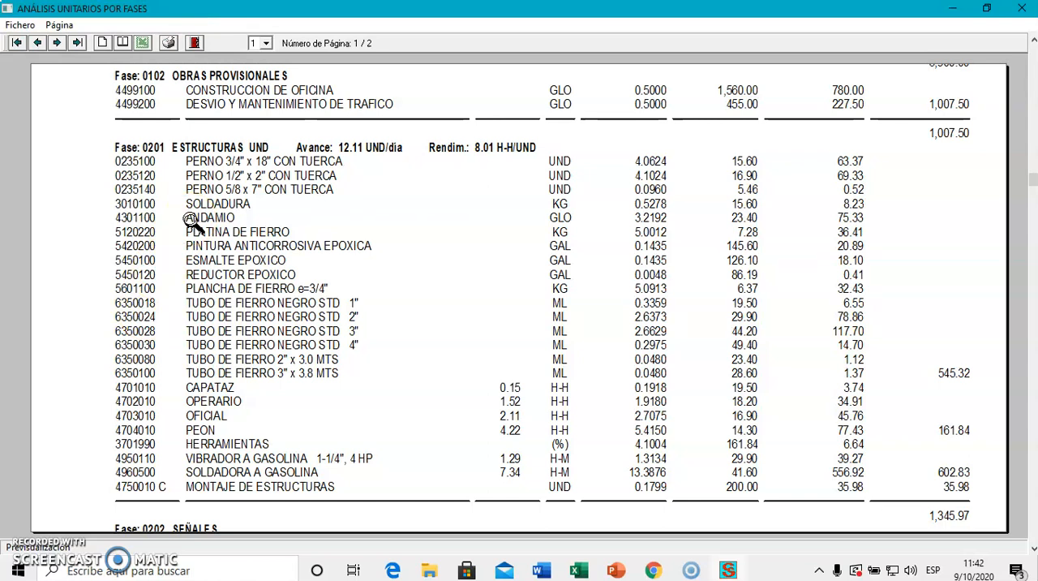
pyautogui.click(211, 154)
pyautogui.click(196, 44)
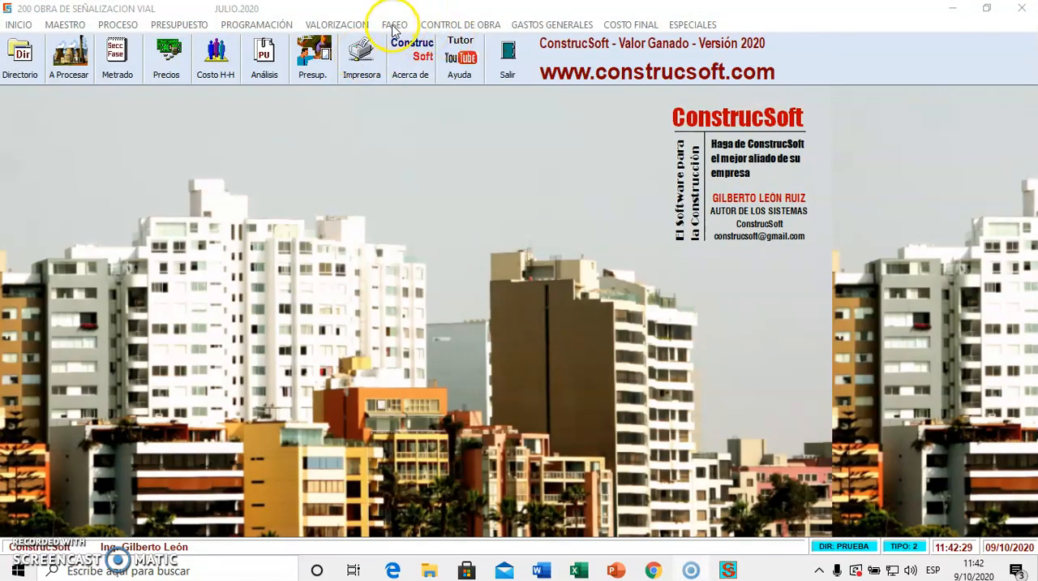
# Generate the print preview of the consolidated resources by phase (Consolidado de Recursos por Fase) and enlarge the report.
pyautogui.click(394, 24)
pyautogui.click(422, 111)
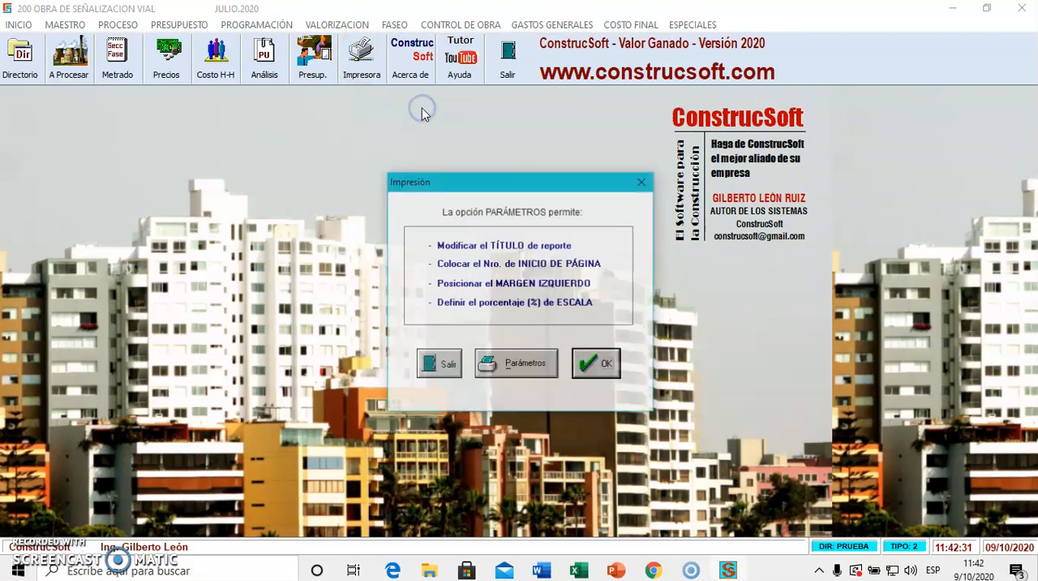
pyautogui.click(584, 364)
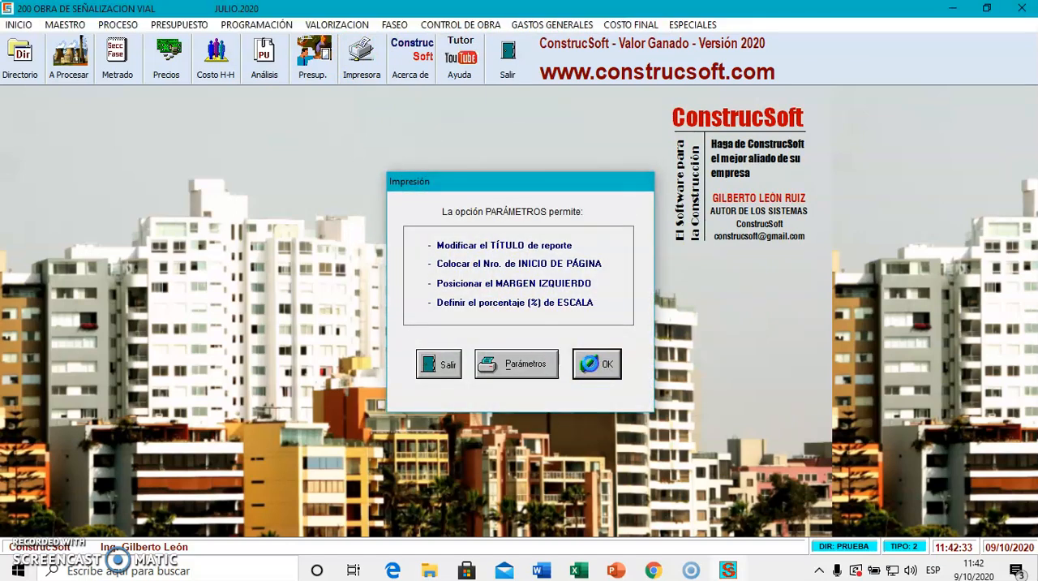
pyautogui.click(266, 294)
pyautogui.click(442, 288)
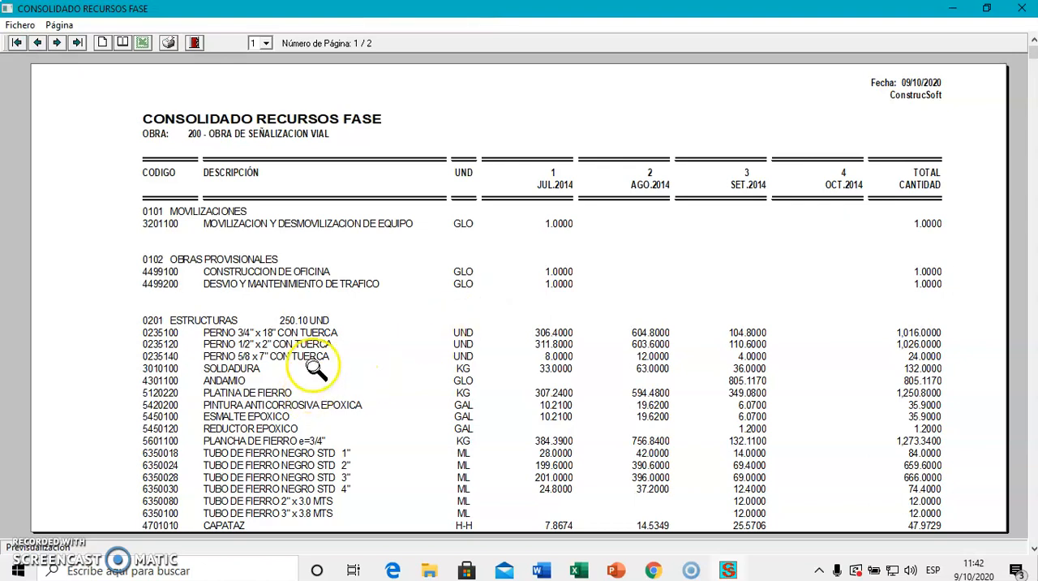
# Check the monthly and total resource quantities of each phase in the consolidated report, and close its preview.
pyautogui.scroll(-3, 414, 391)
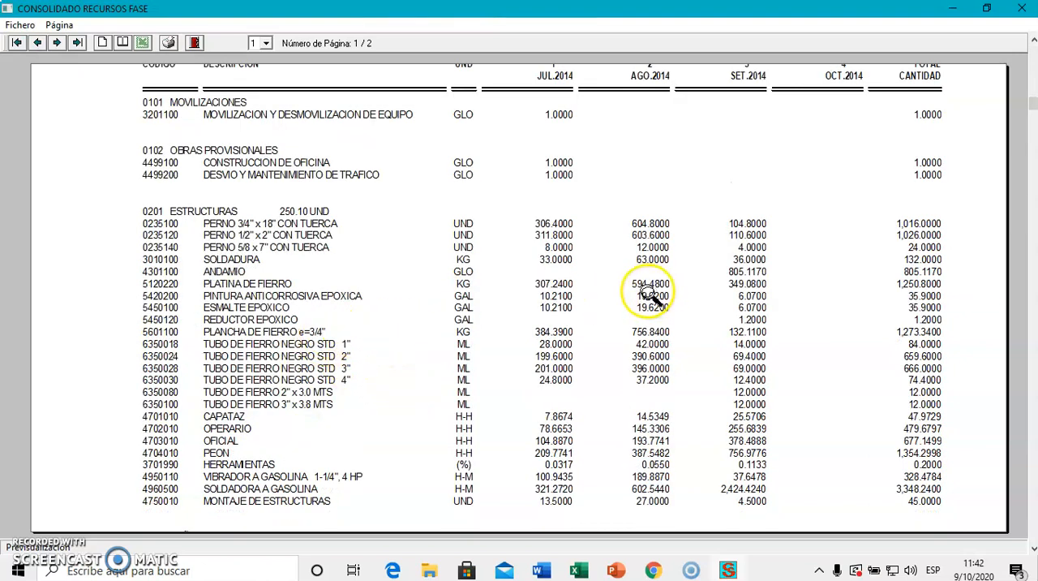
pyautogui.scroll(3, 848, 293)
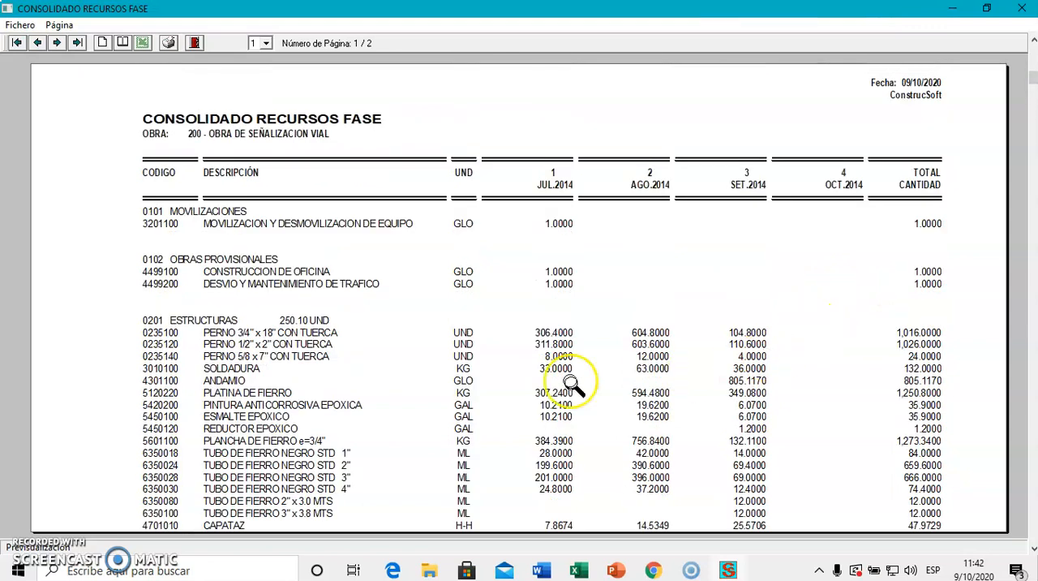
pyautogui.click(194, 44)
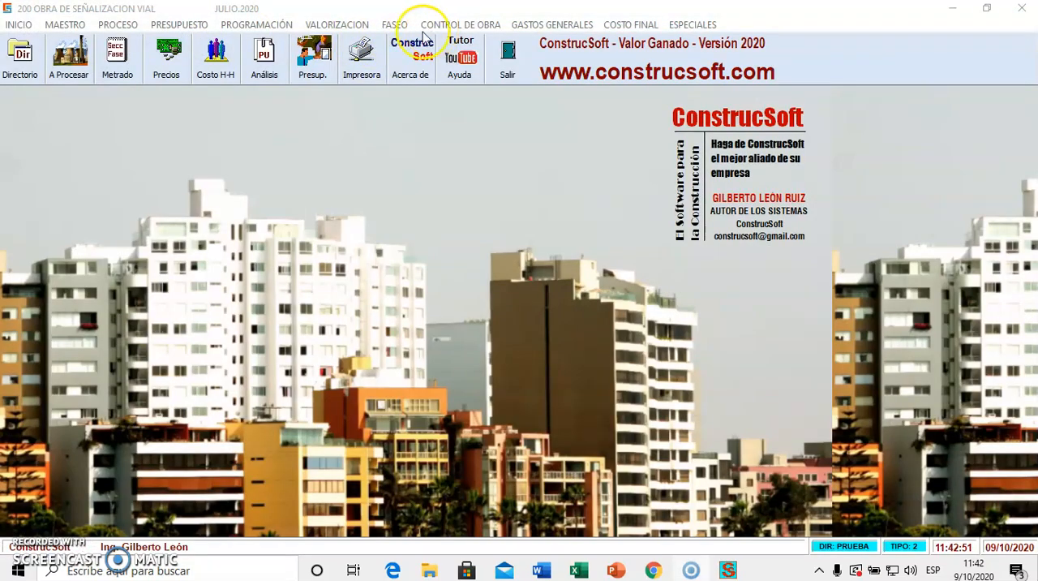
# Generate the print preview of the valued consolidated resources by phase (Consolidado de Recursos por Fase Valorizado) and enlarge it.
pyautogui.click(394, 24)
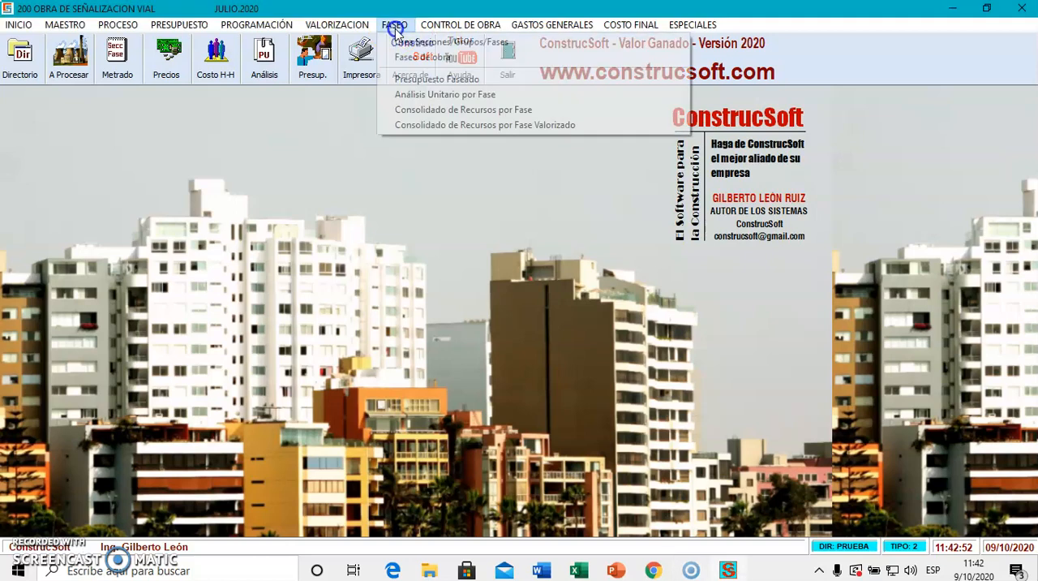
pyautogui.click(446, 123)
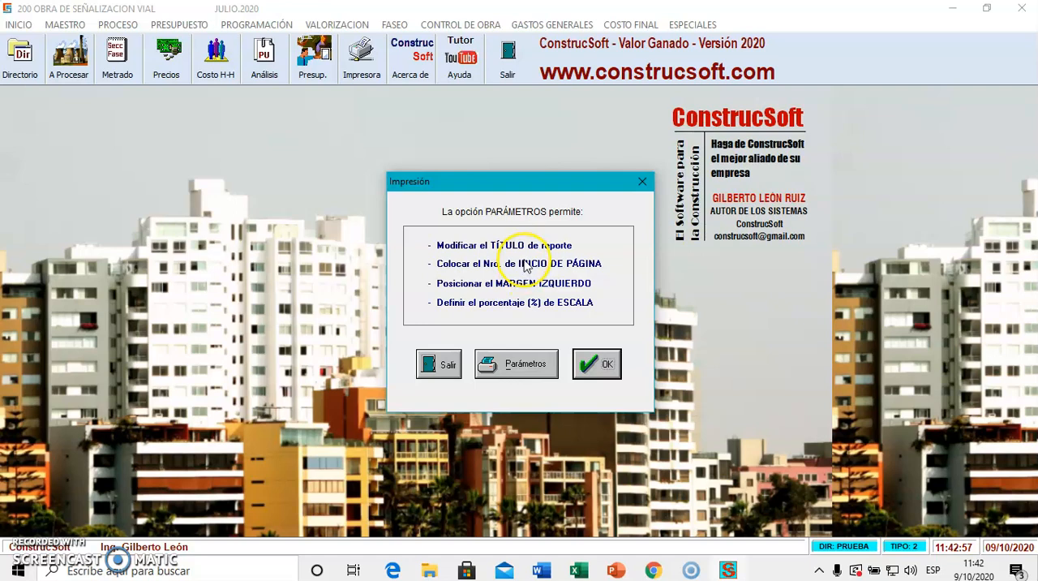
pyautogui.click(594, 367)
pyautogui.click(271, 293)
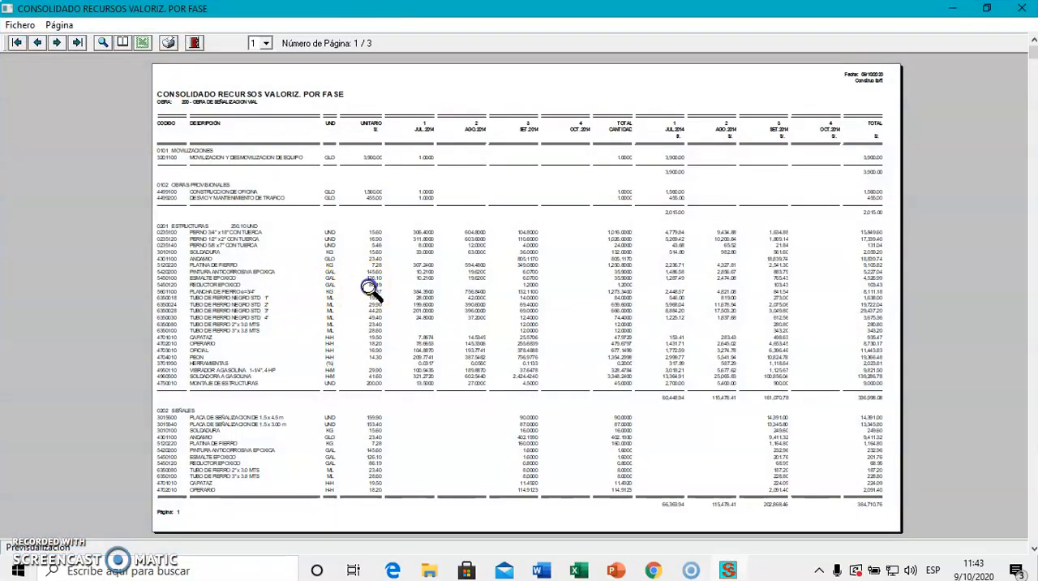
pyautogui.click(371, 290)
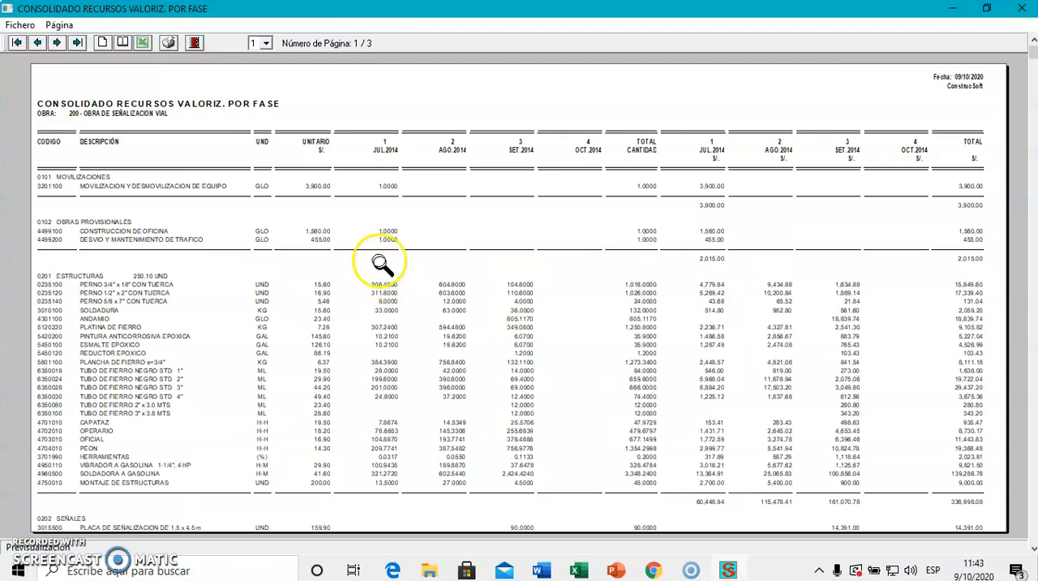
# Examine the unit prices, monthly quantities and monthly costs in the valued resources report, and close its preview.
pyautogui.click(649, 211)
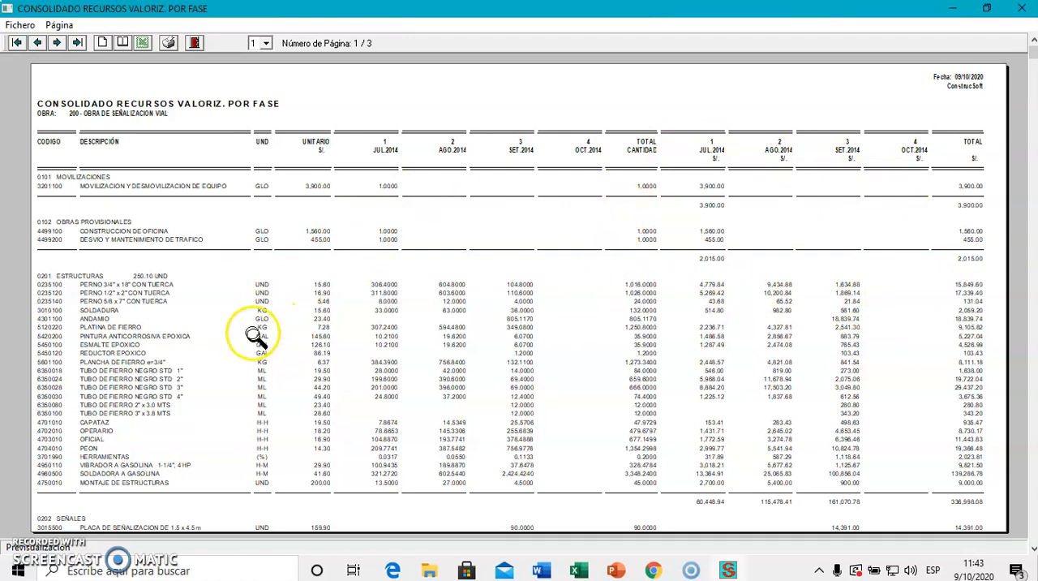
pyautogui.scroll(-1, 580, 312)
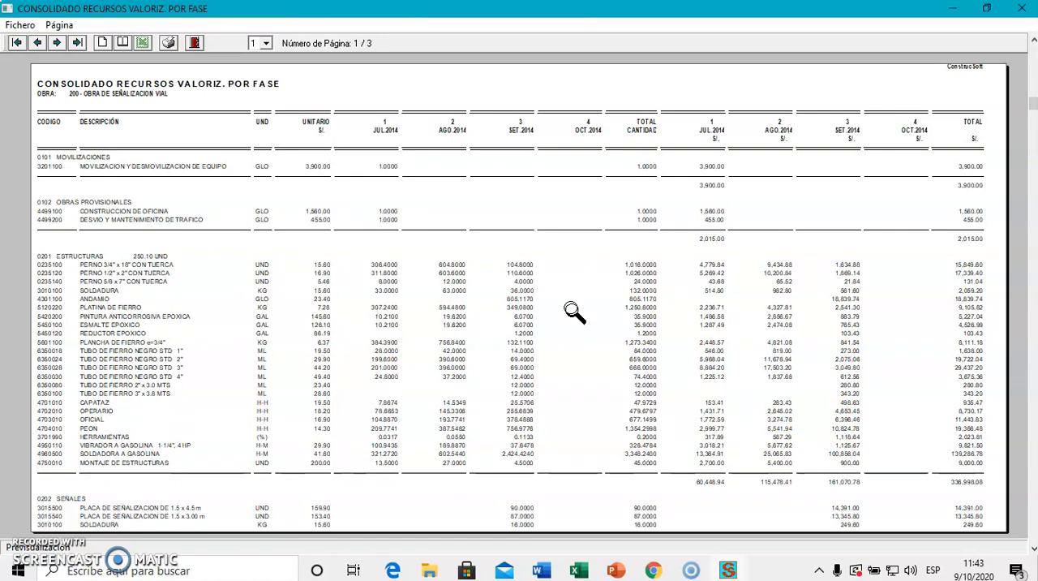
pyautogui.click(194, 42)
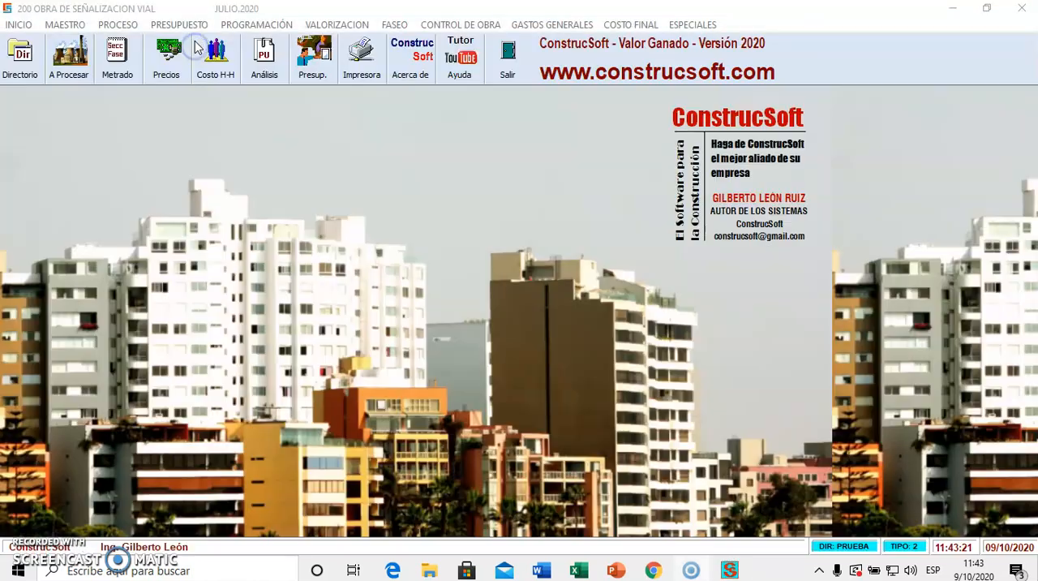